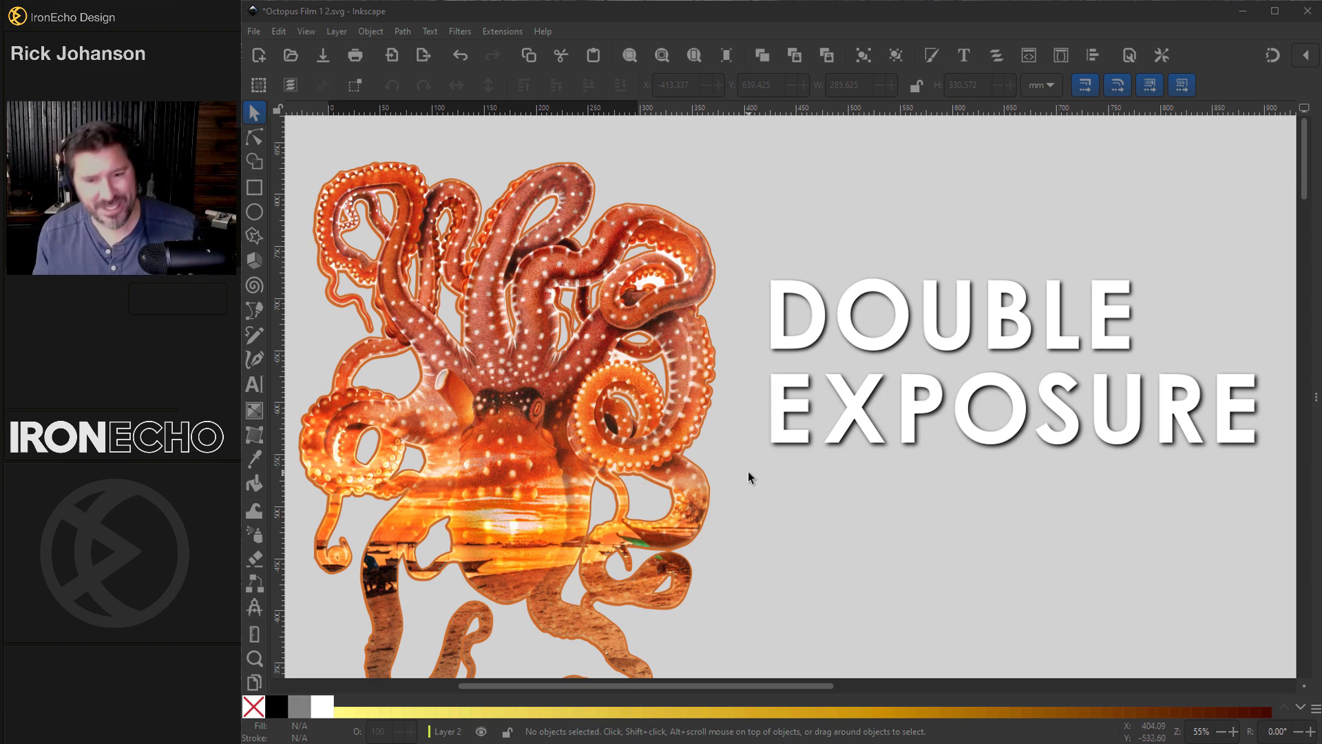
- Look over the finished double-exposure octopus, the topic notes page and the source octopus image
scroll(744, 471, "down", 2)
scroll(745, 464, "down", 1, "ctrl")
scroll(747, 456, "down", 4)
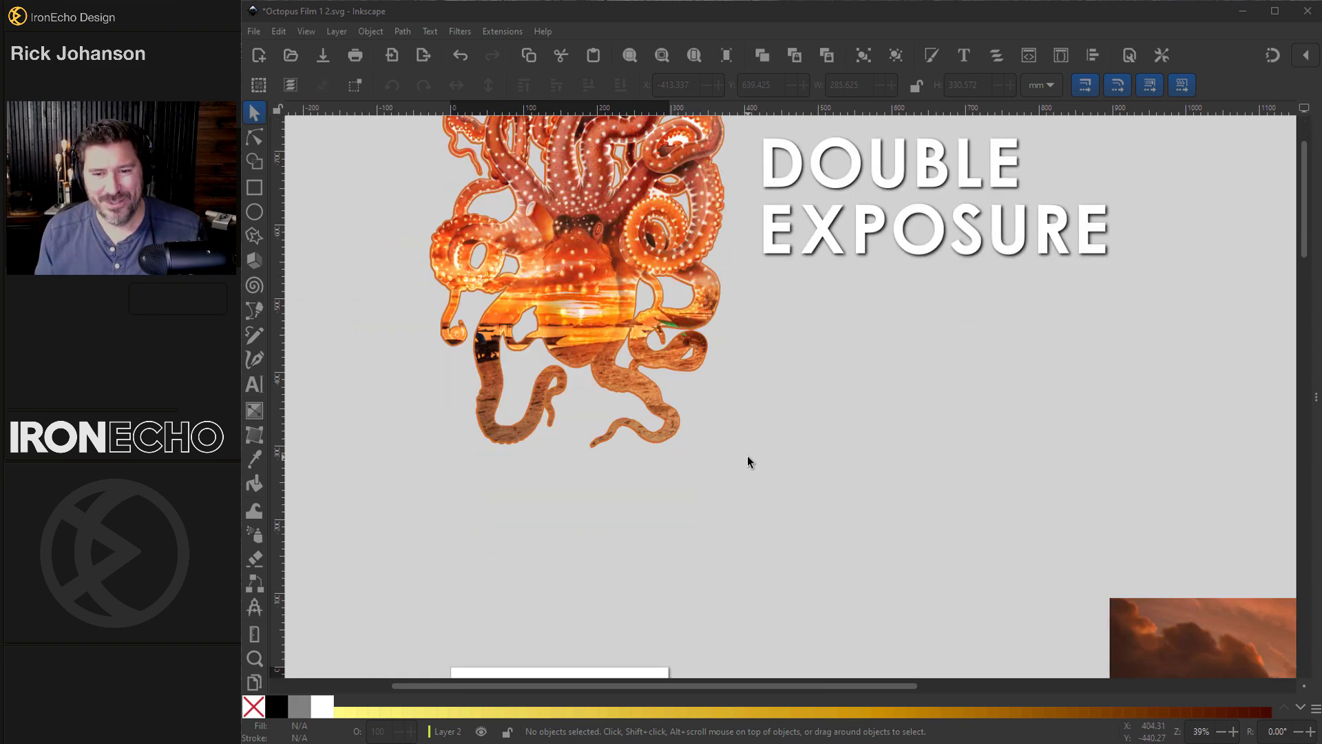
scroll(747, 456, "down", 5)
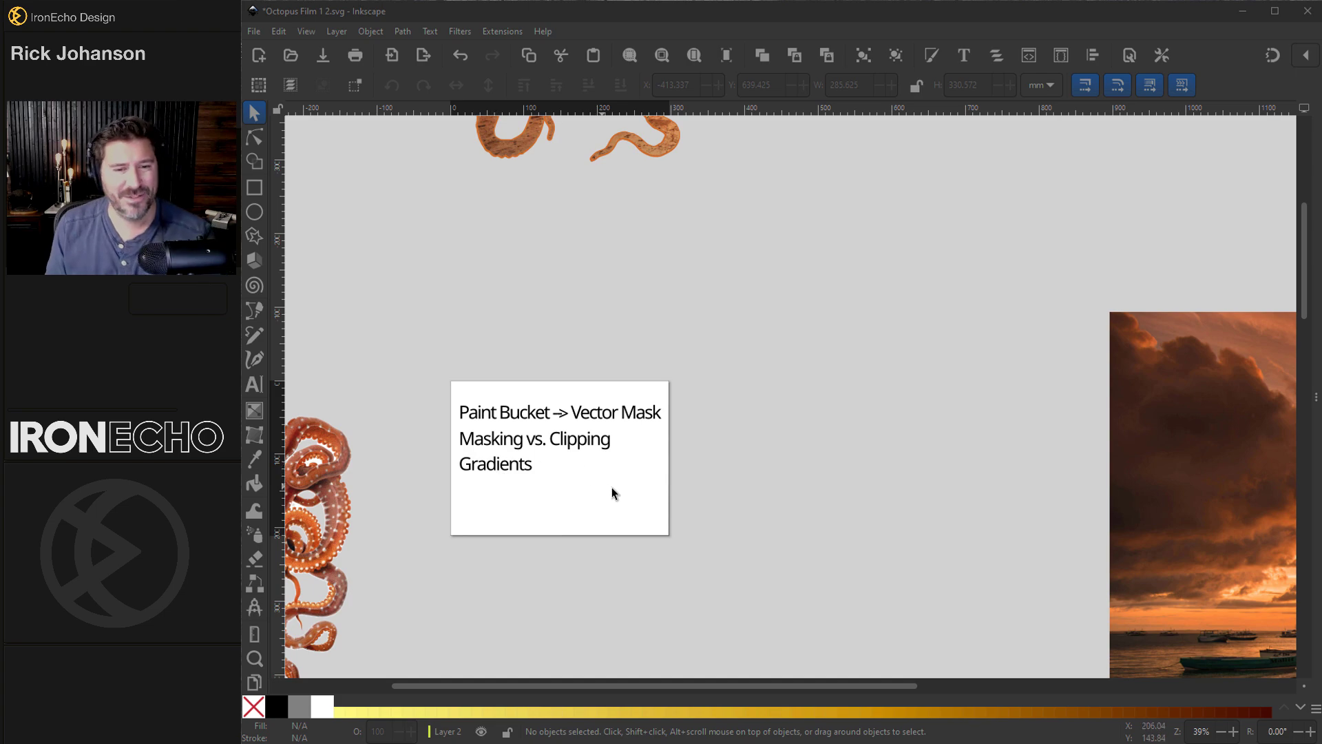
scroll(617, 487, "down", 1)
scroll(626, 482, "down", 4)
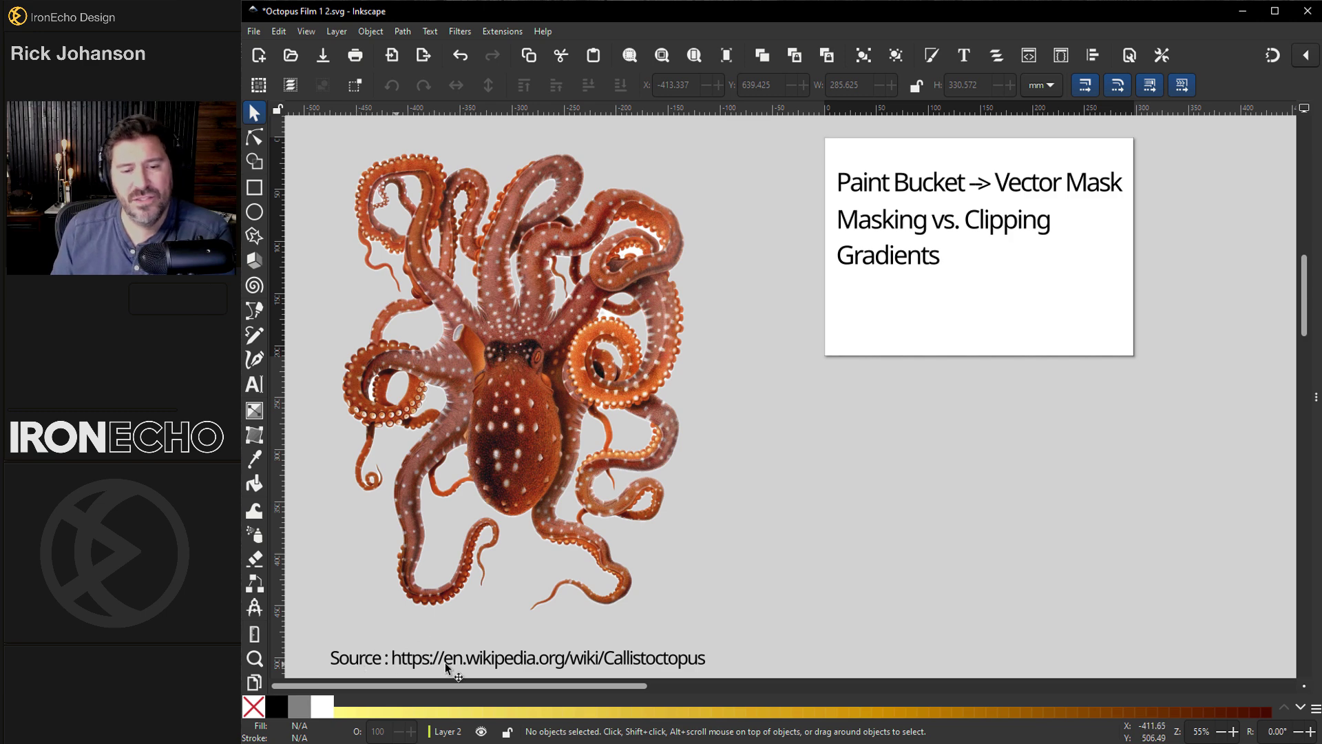
left_click(525, 432)
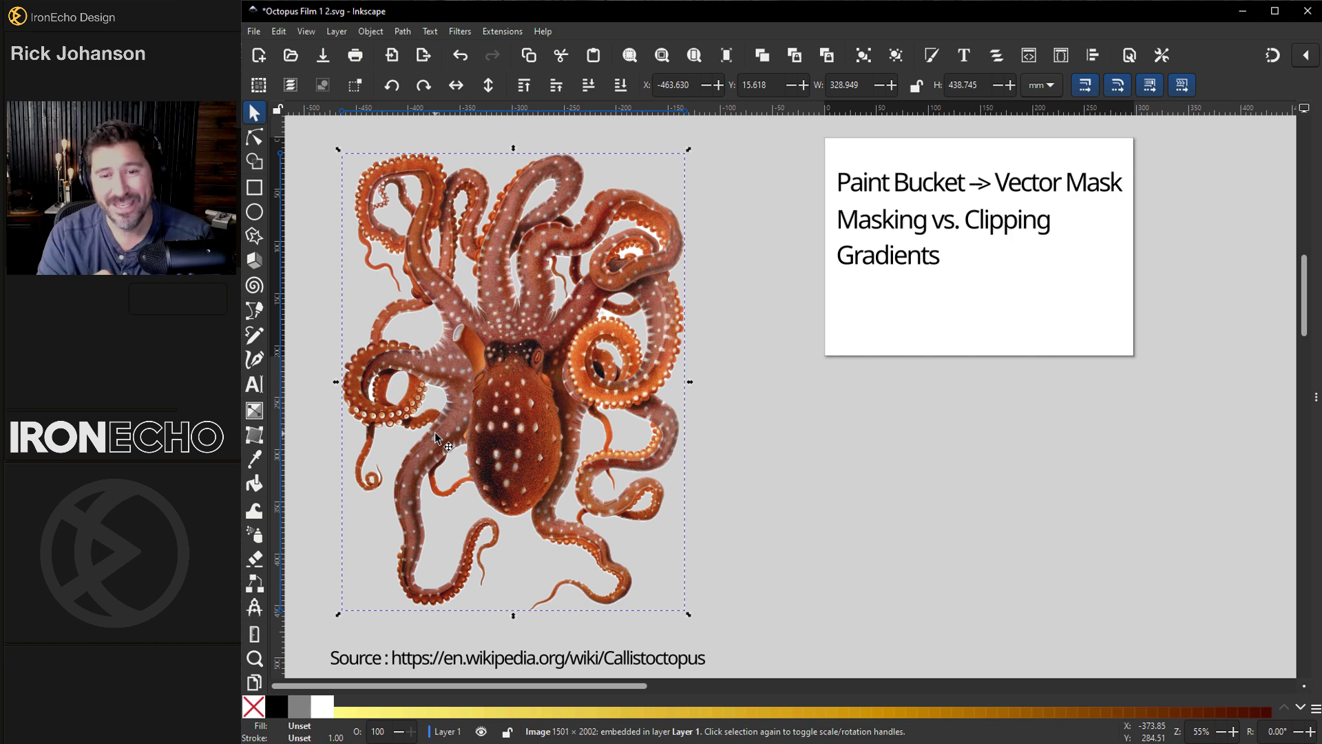
left_click(255, 484)
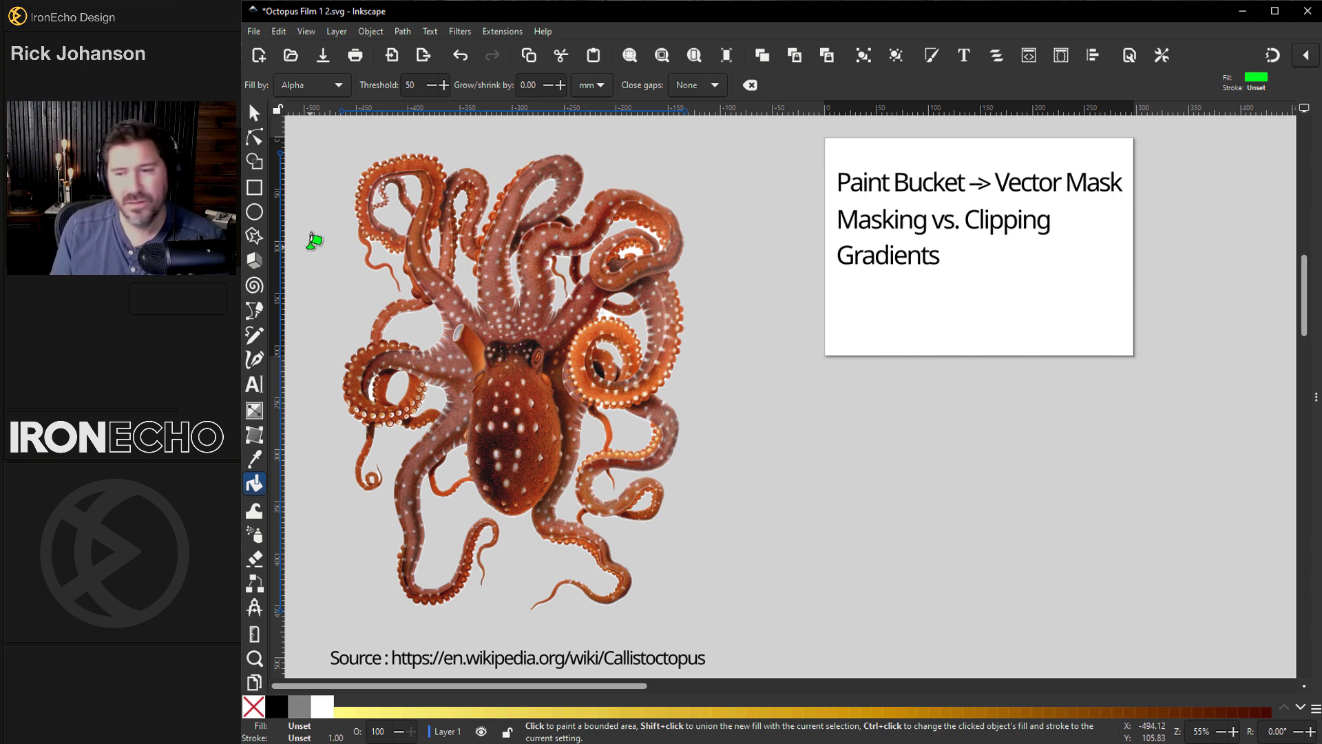
- Draw a green ellipse about 45 mm wide and 62 mm high between the octopus image and the notes page
left_click(254, 213)
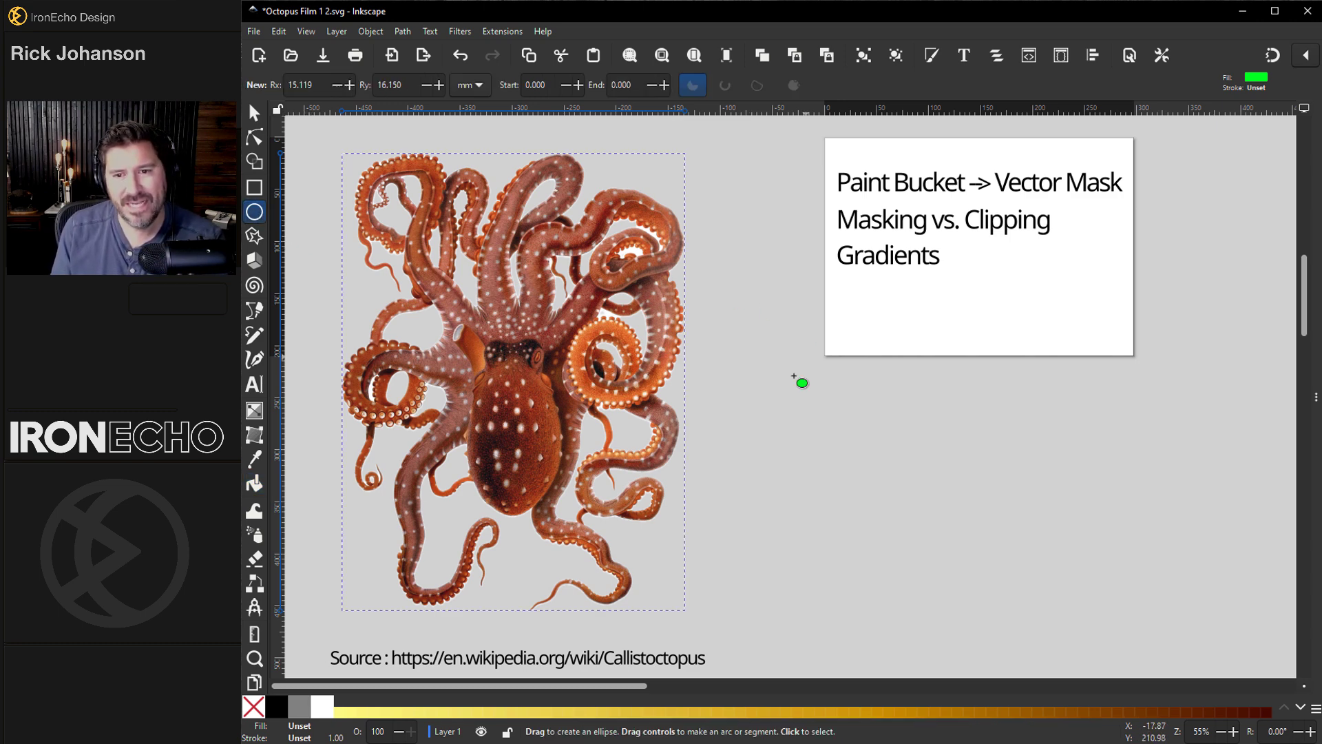
left_click(254, 188)
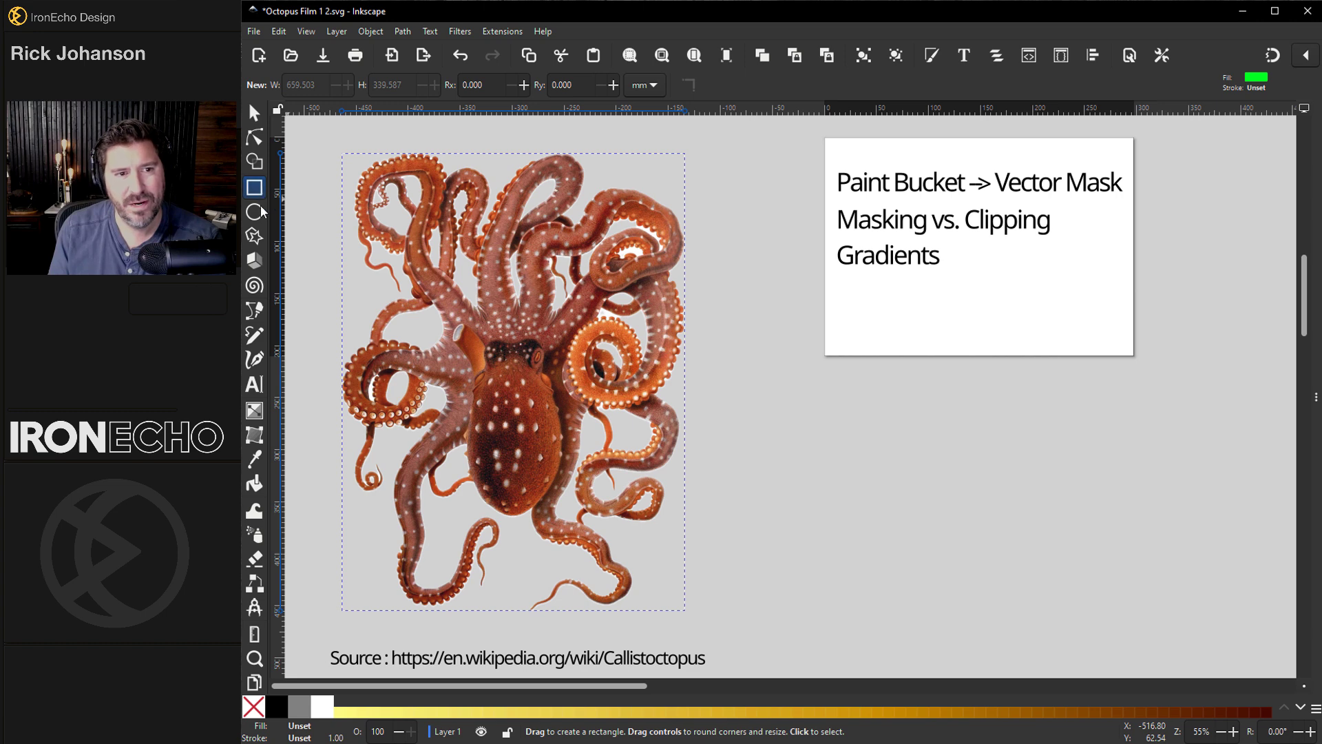
left_click(255, 212)
left_click_drag(757, 376, 805, 441)
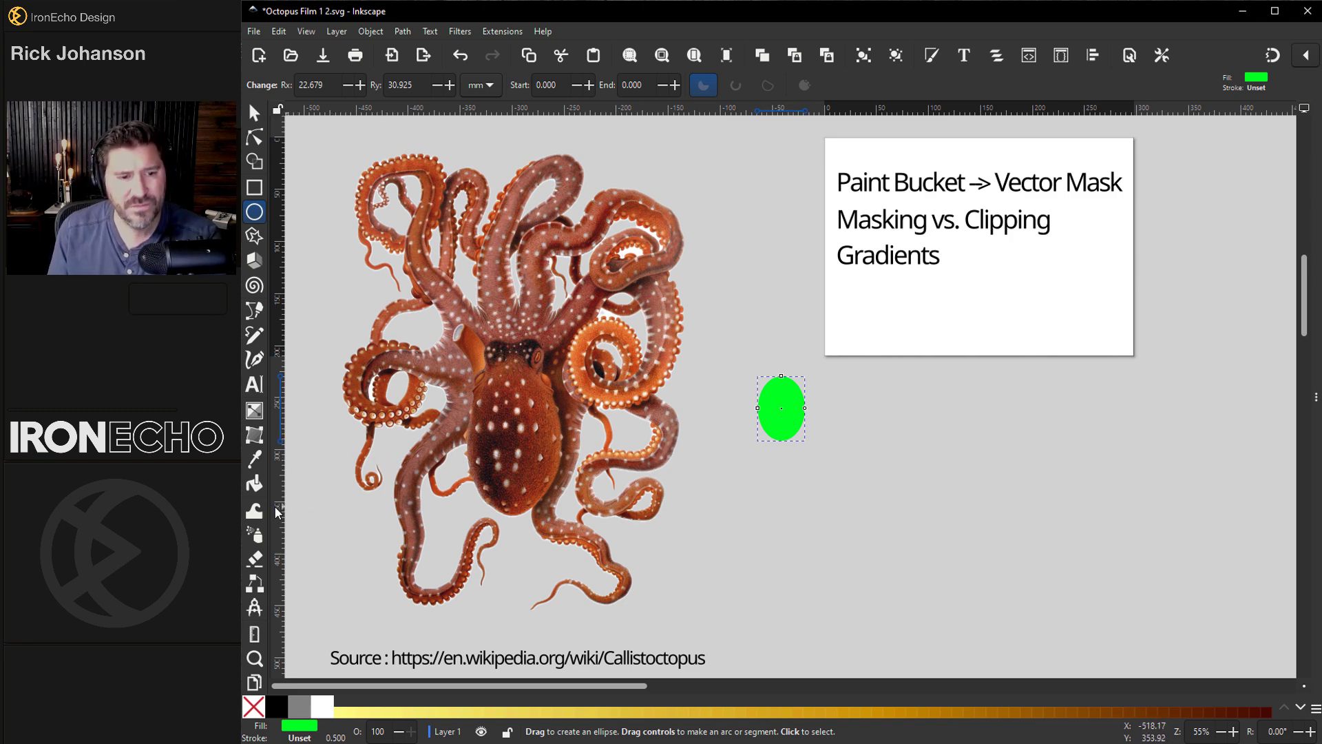
- Set the Paint Bucket tool to fill by Visible Colors
left_click(259, 487)
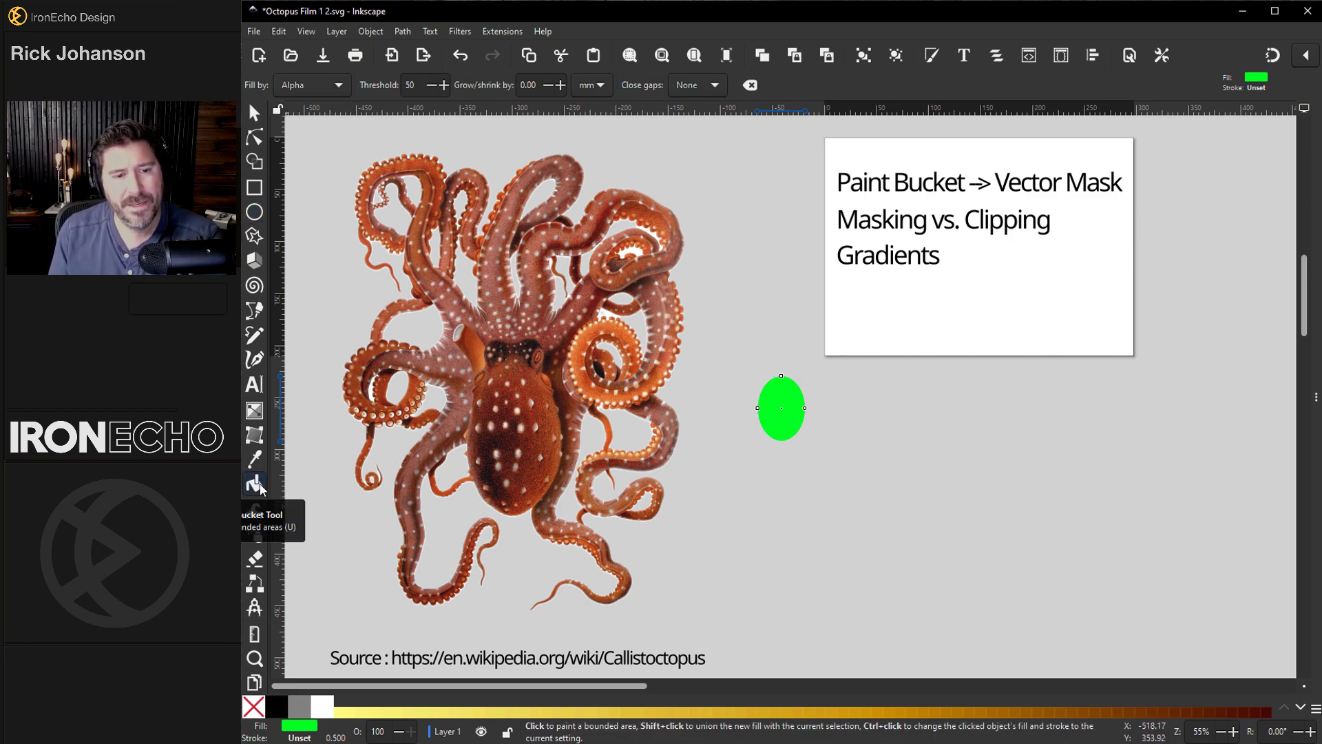
left_click(333, 84)
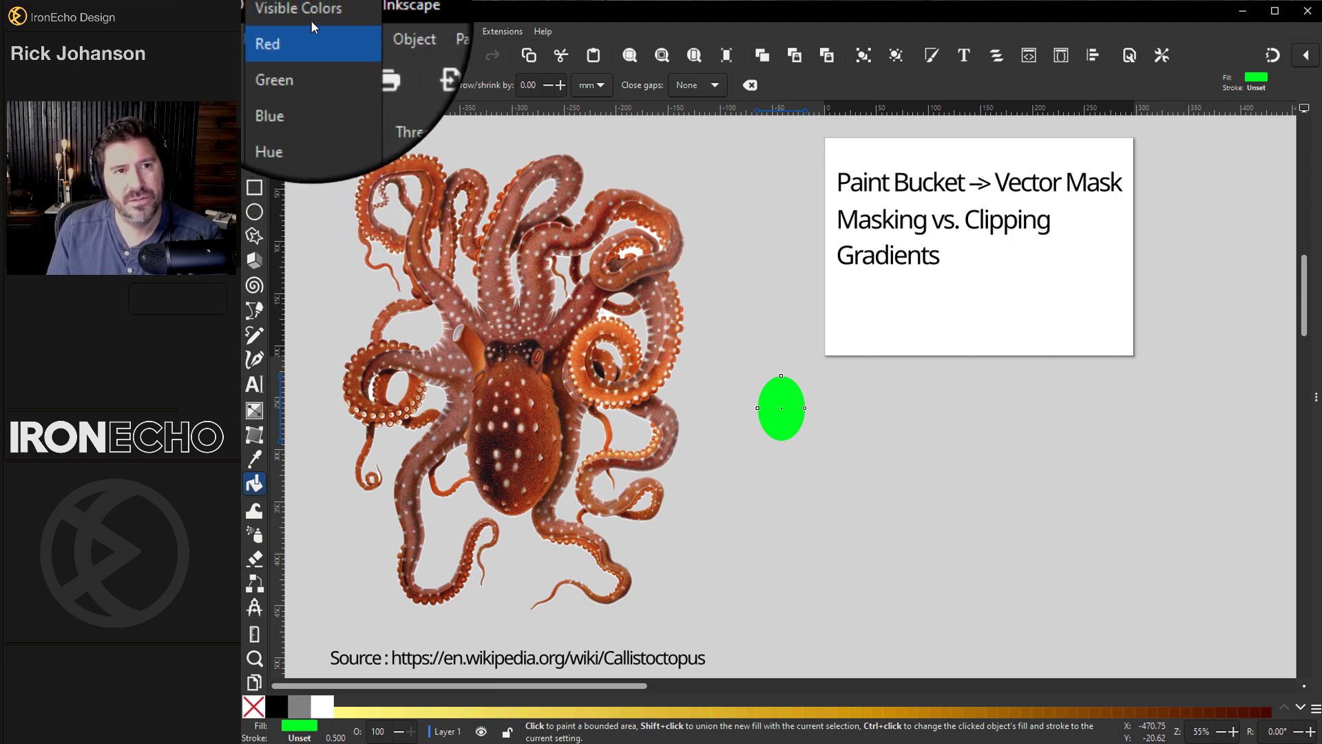
left_click(314, 19)
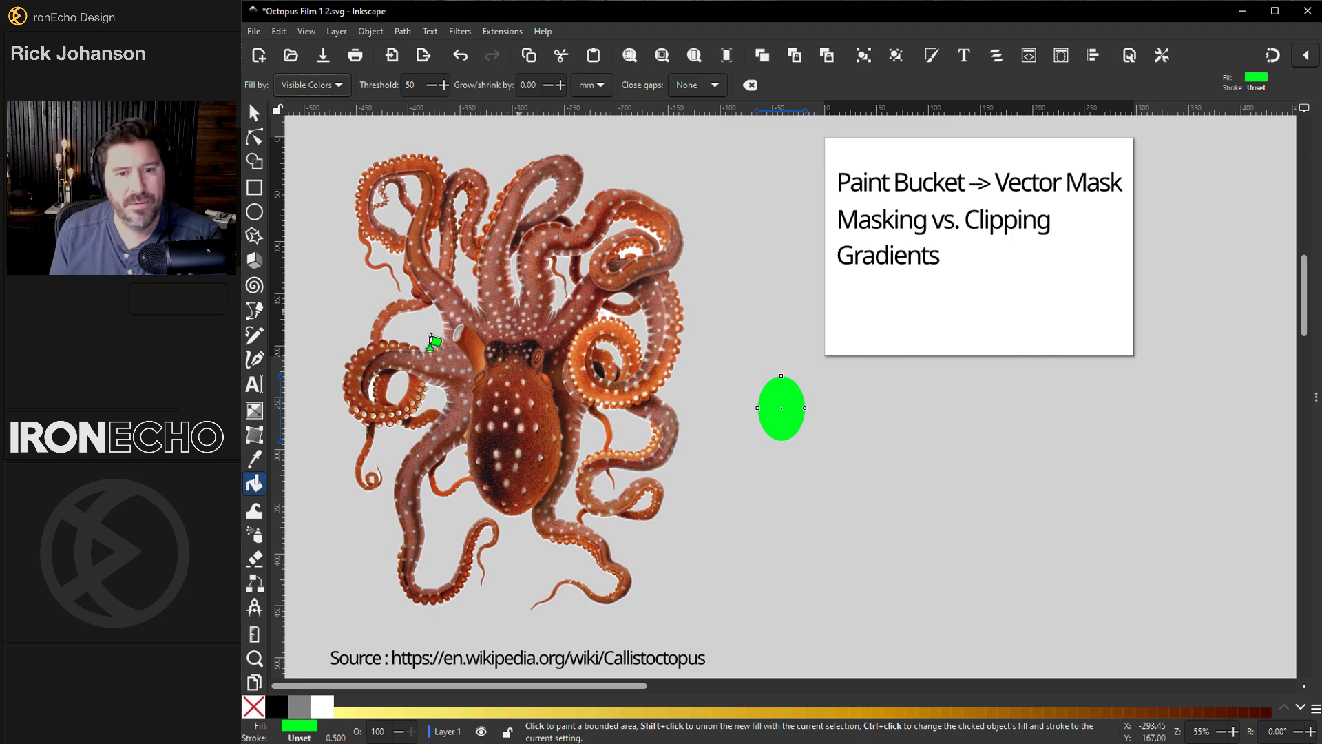
- Fill the whole octopus image shape in green using the Paint Bucket with the fill mode set to Alpha
left_click(254, 112)
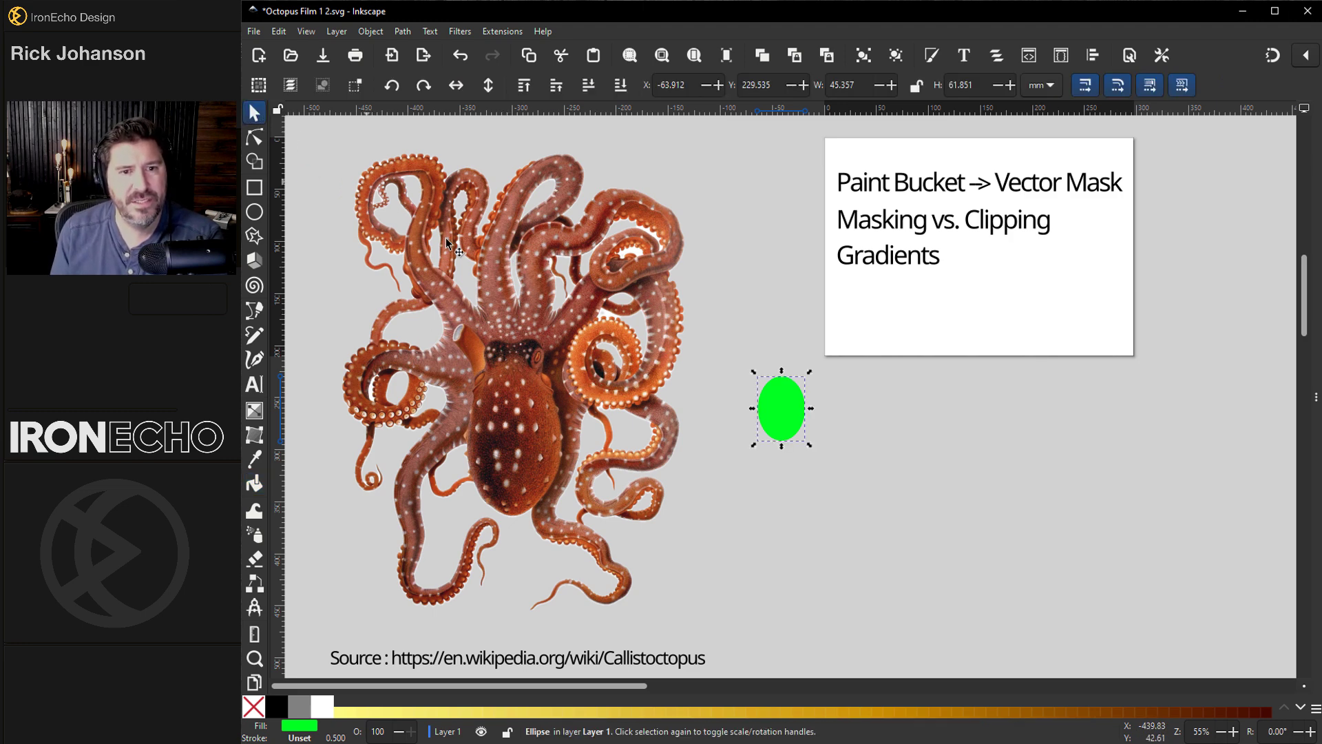
left_click_drag(533, 371, 530, 372)
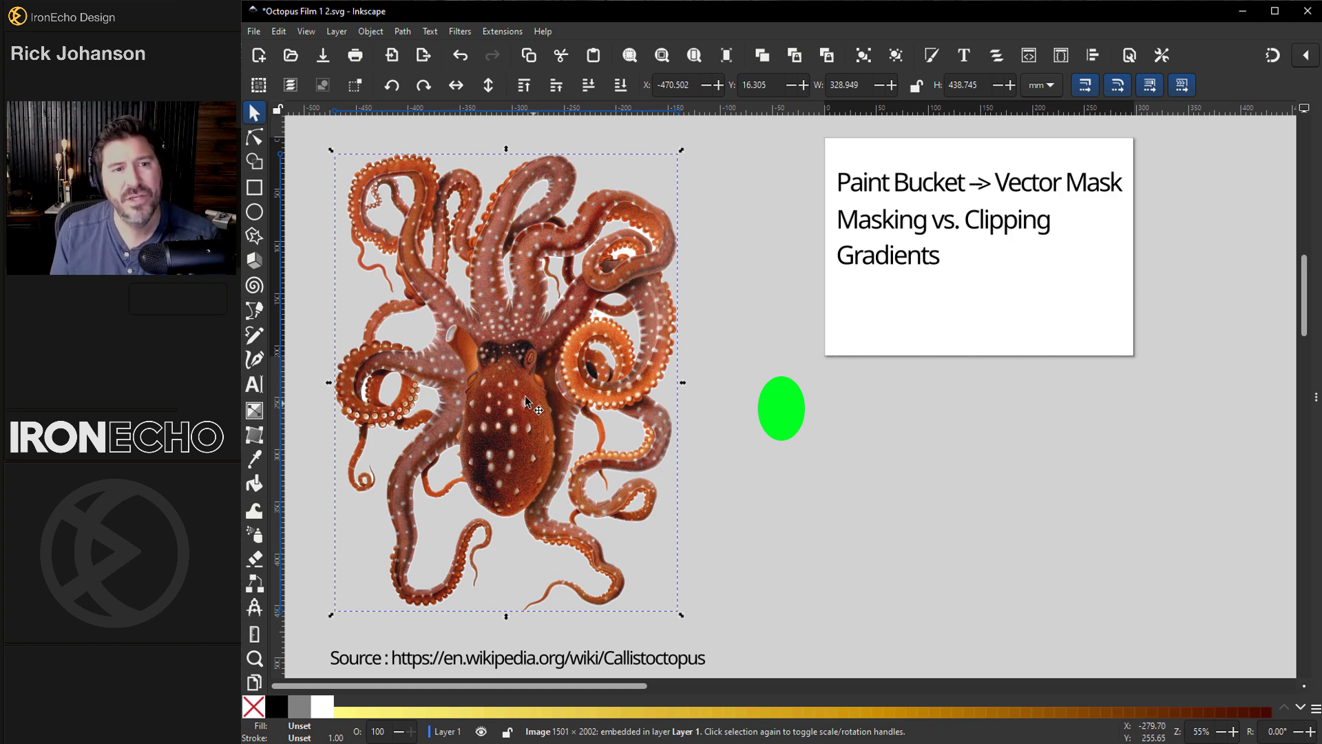
left_click(256, 485)
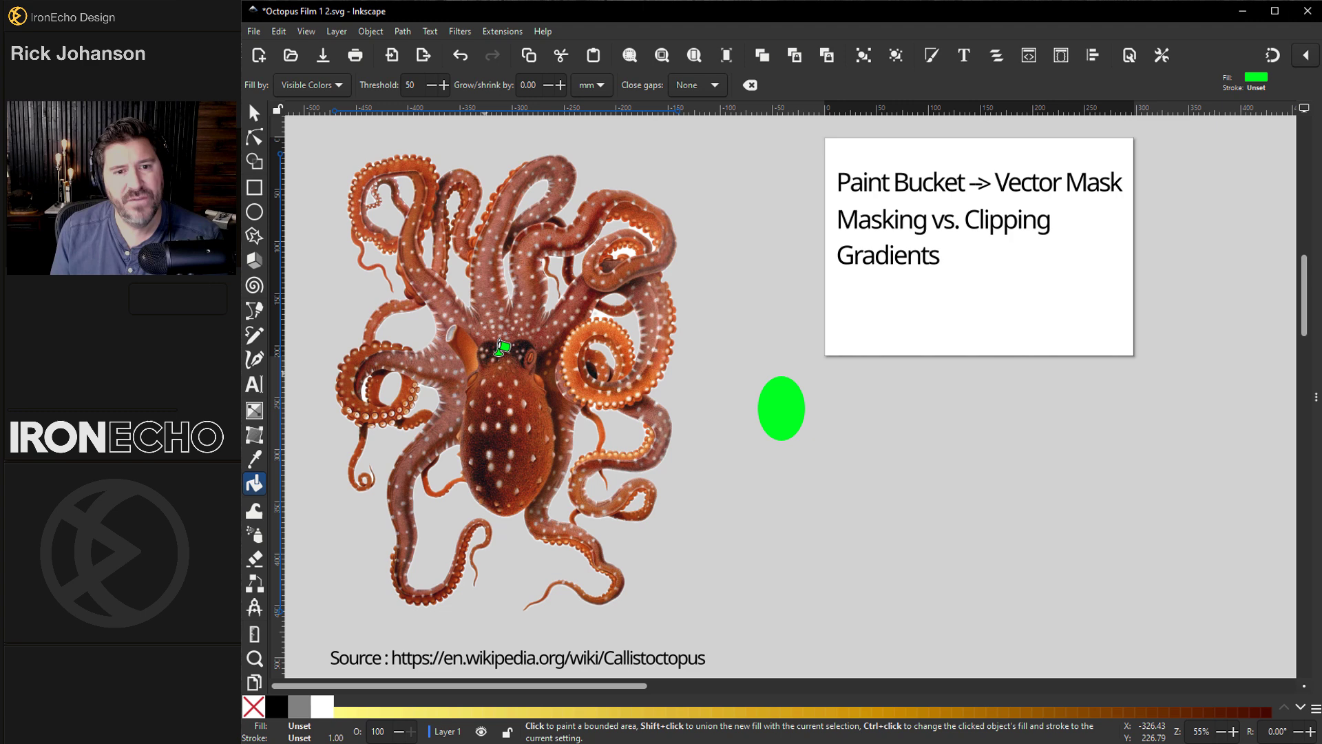
left_click(339, 85)
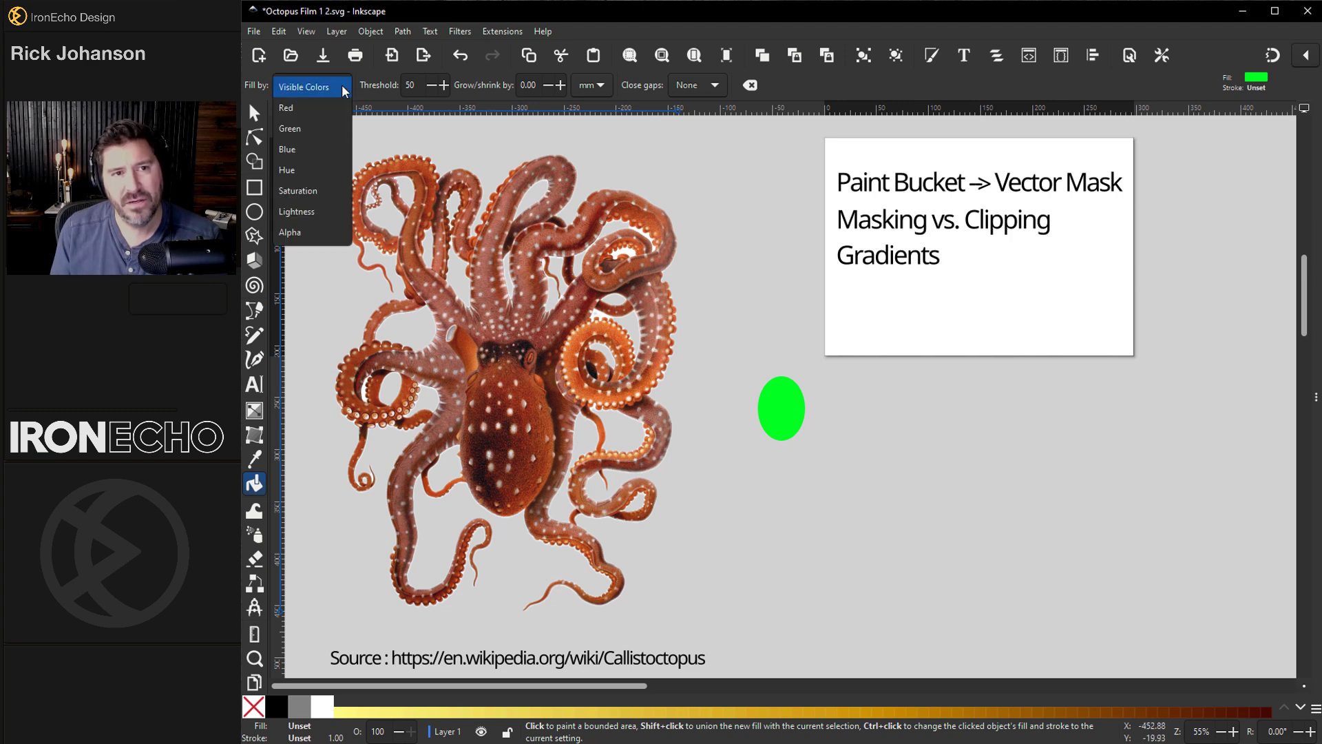
left_click(313, 235)
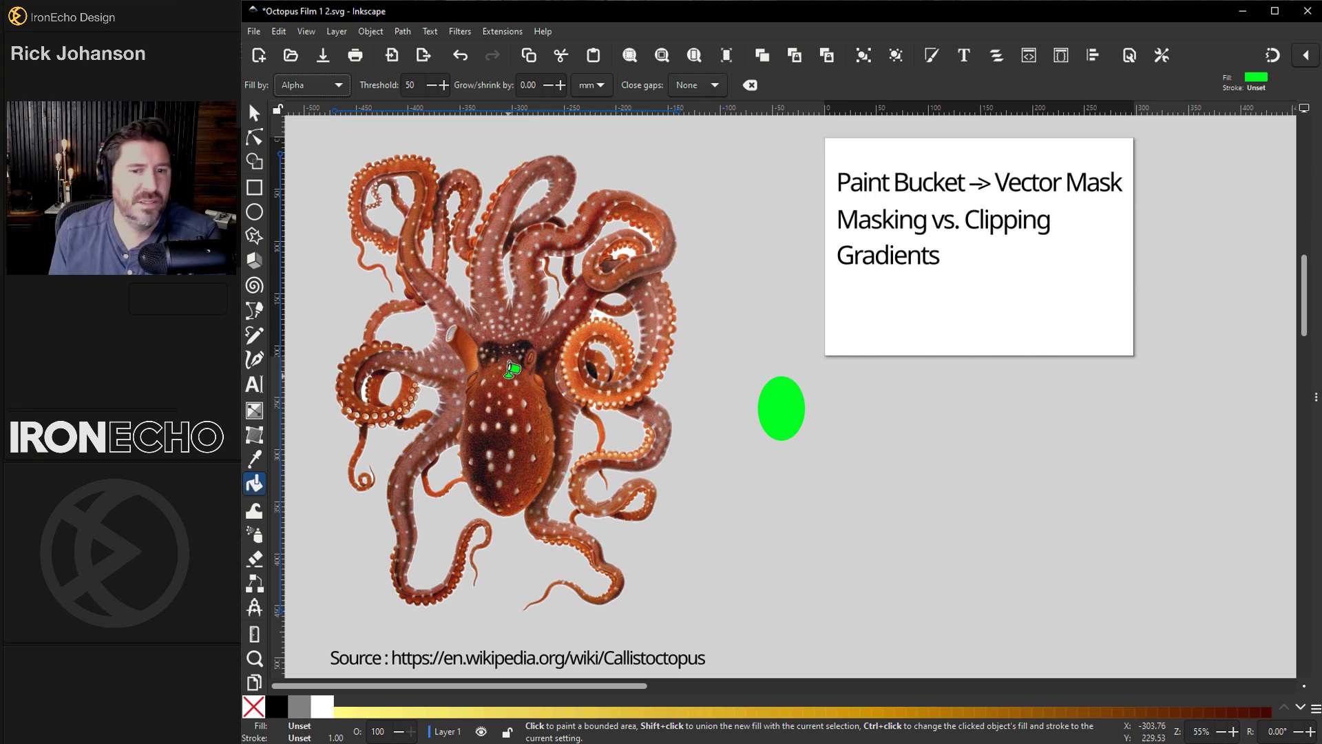
left_click(509, 365)
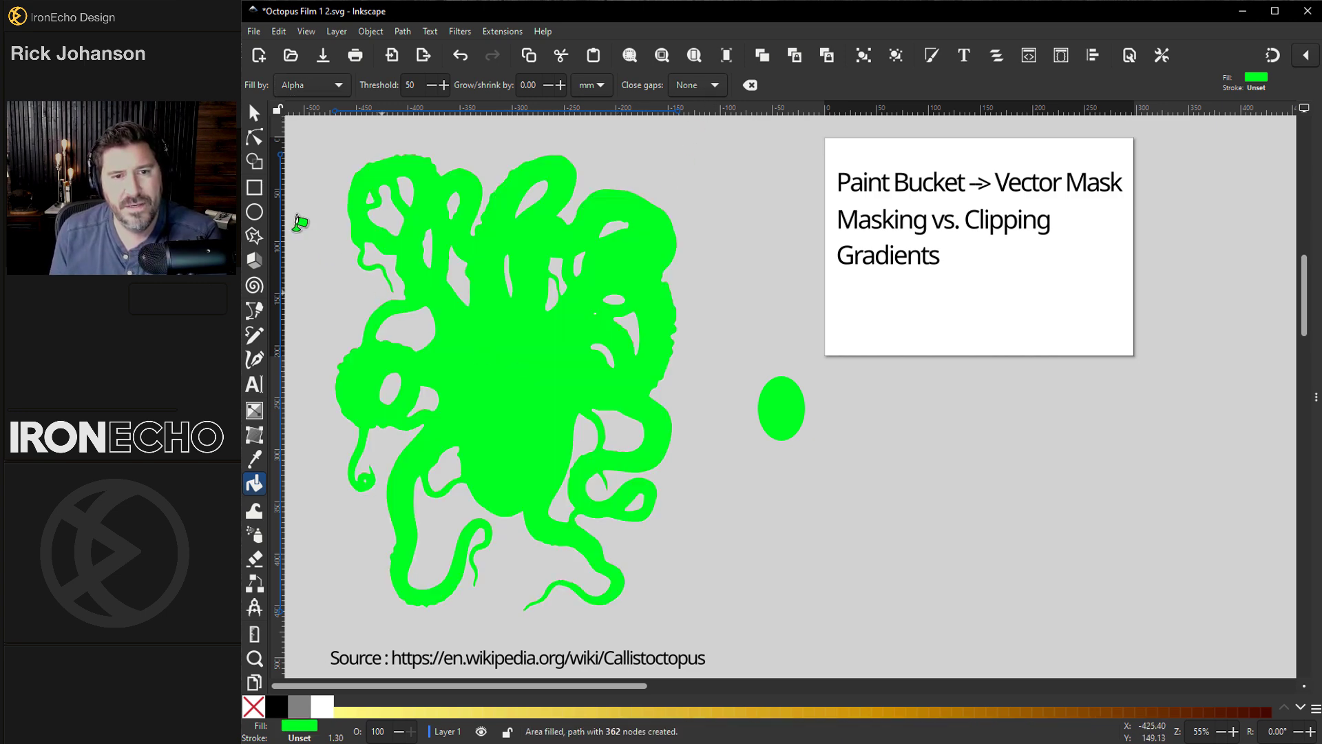
- Move the green octopus silhouette off the original image onto the notes page area and delete the green ellipse
left_click(254, 112)
left_click_drag(499, 322, 966, 416)
left_click(791, 413)
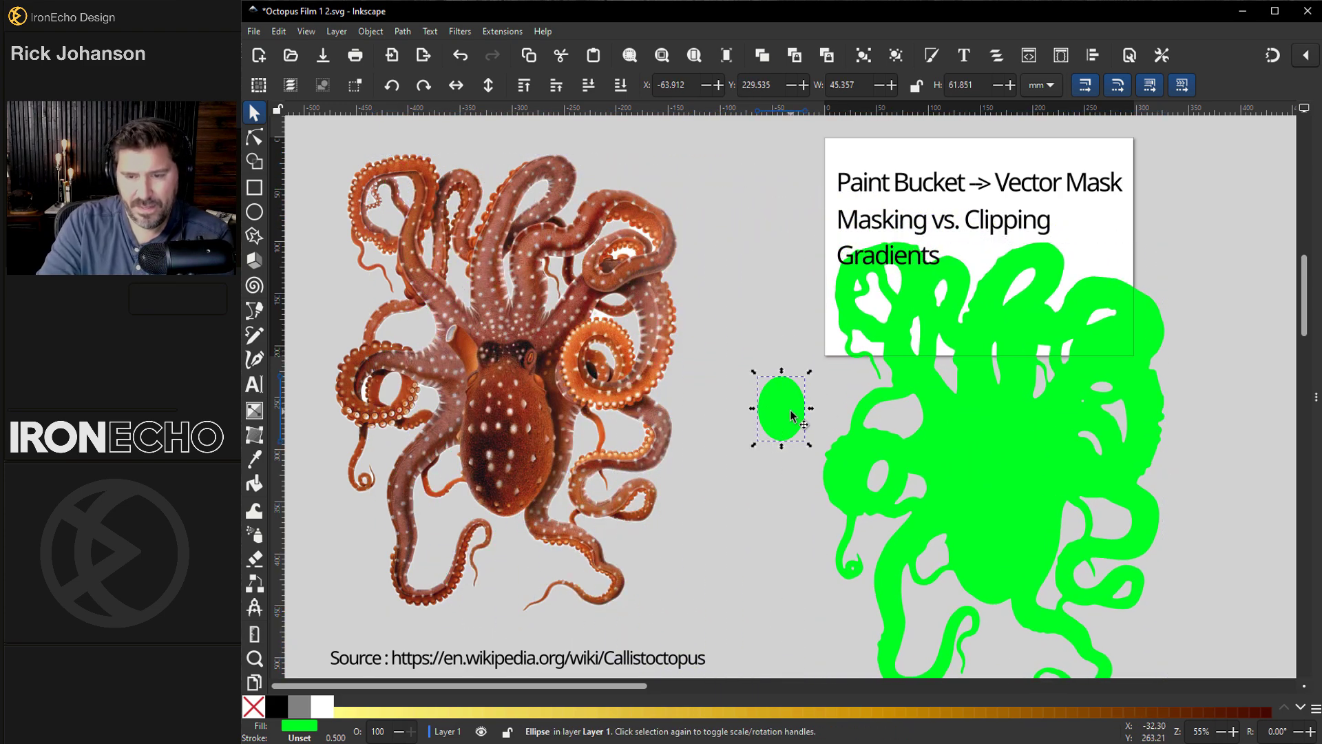
key("Delete")
- Spread the black-and-white star and the yellow star farther apart above the red rectangle
scroll(743, 433, "up", 6)
scroll(744, 430, "down", 20)
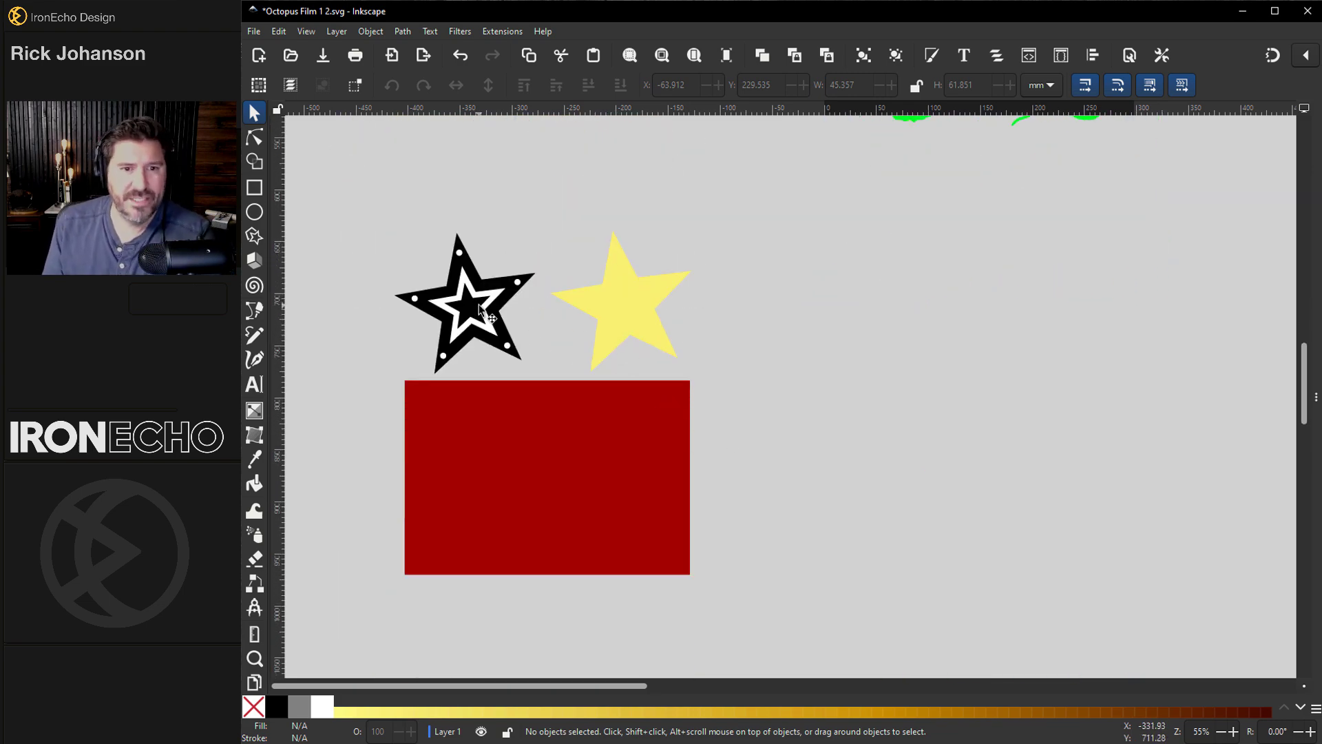
left_click_drag(479, 308, 457, 286)
left_click_drag(640, 287, 645, 282)
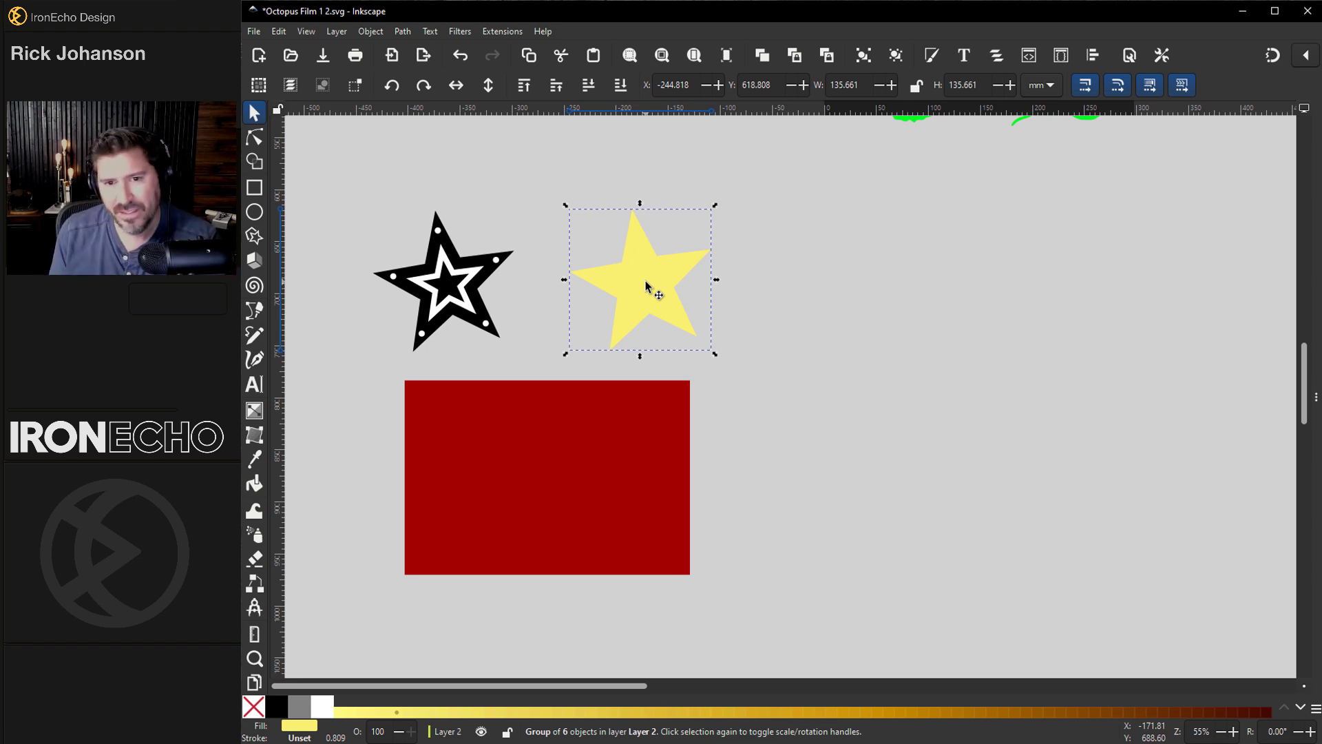
- Clip the red rectangle with the yellow star placed over it, and undo the clip
left_click_drag(633, 281, 608, 469)
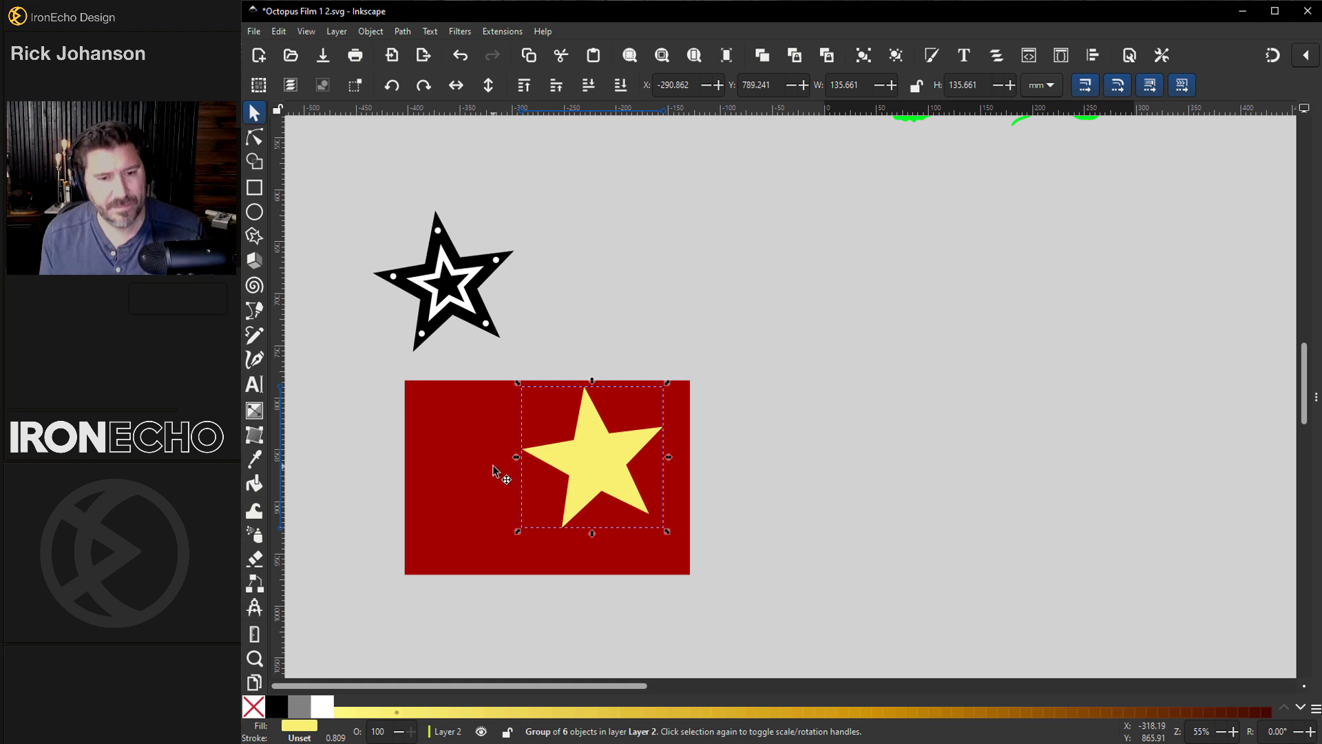
left_click(492, 466, "shift")
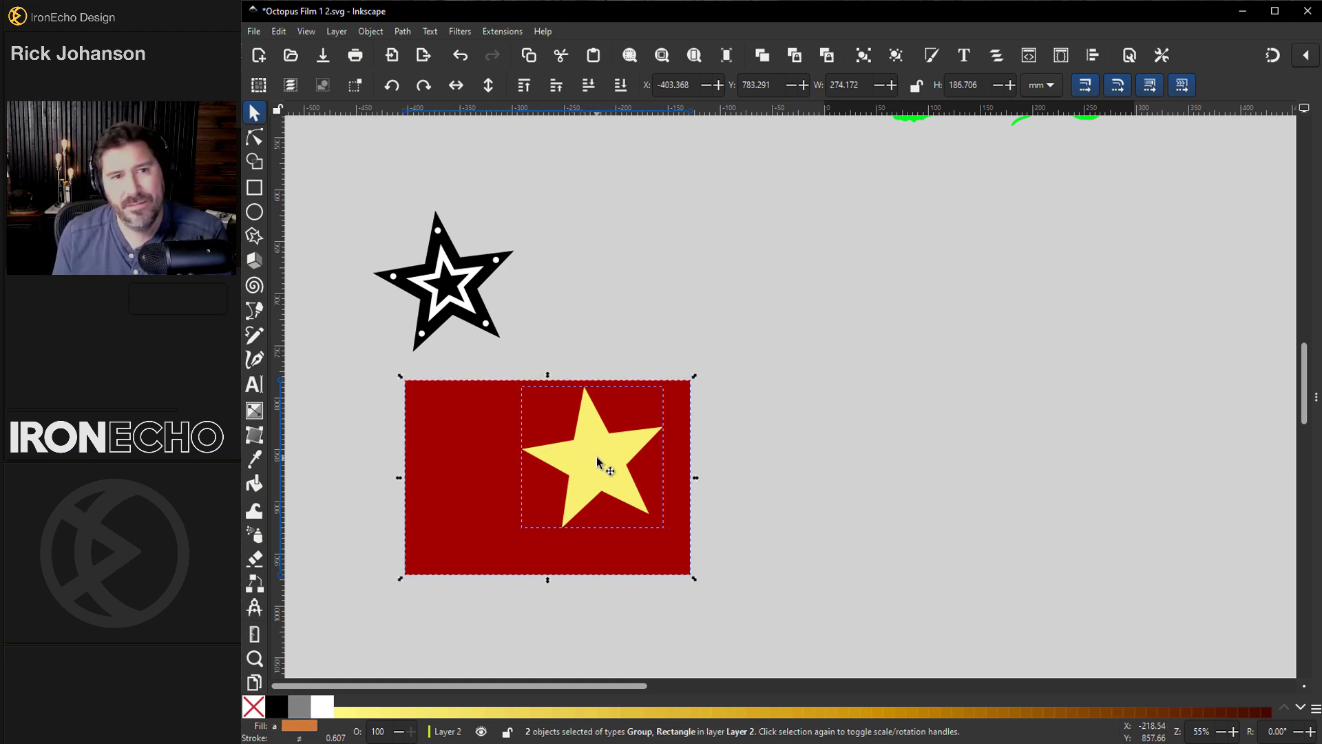
left_click(374, 30)
mouse_move(399, 205)
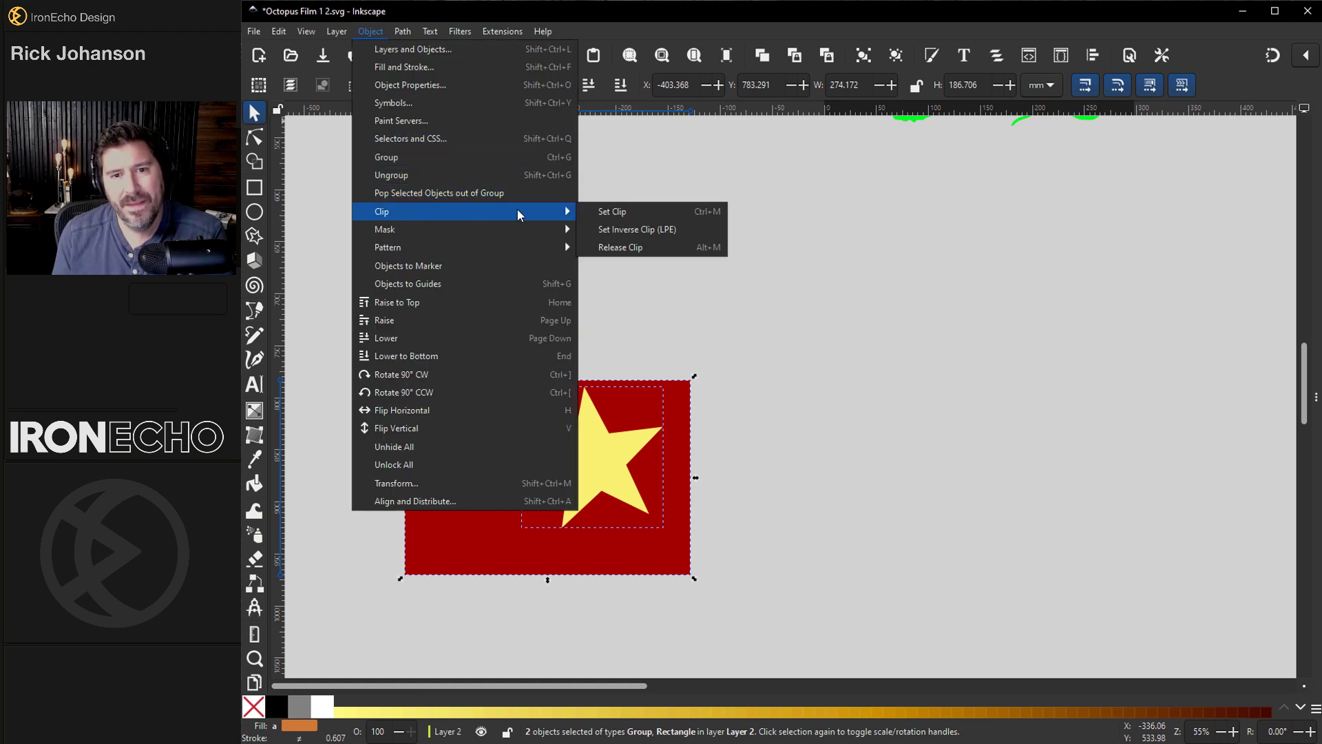
left_click(609, 212)
left_click_drag(597, 456, 634, 445)
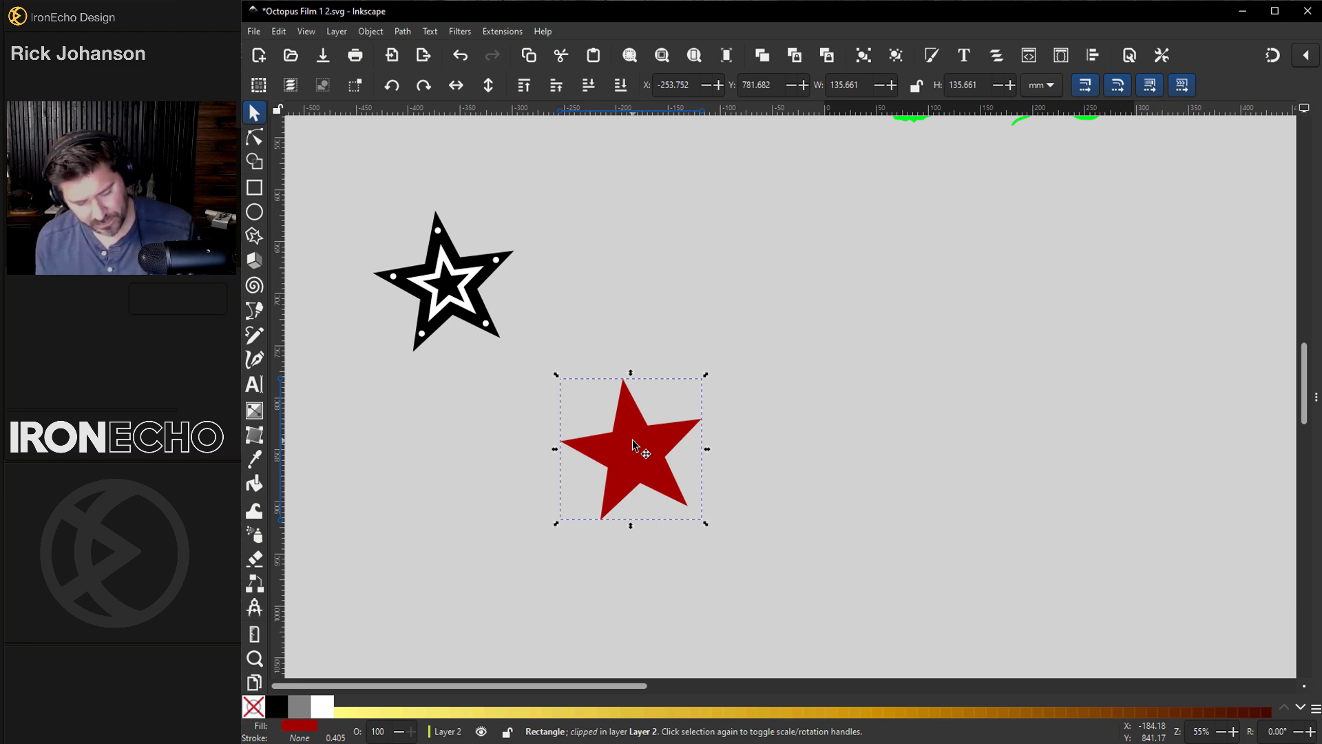
key("ctrl+z")
key("ctrl+z")
- Recolour the yellow star dark brown and clip the red rectangle with it
left_click(604, 455)
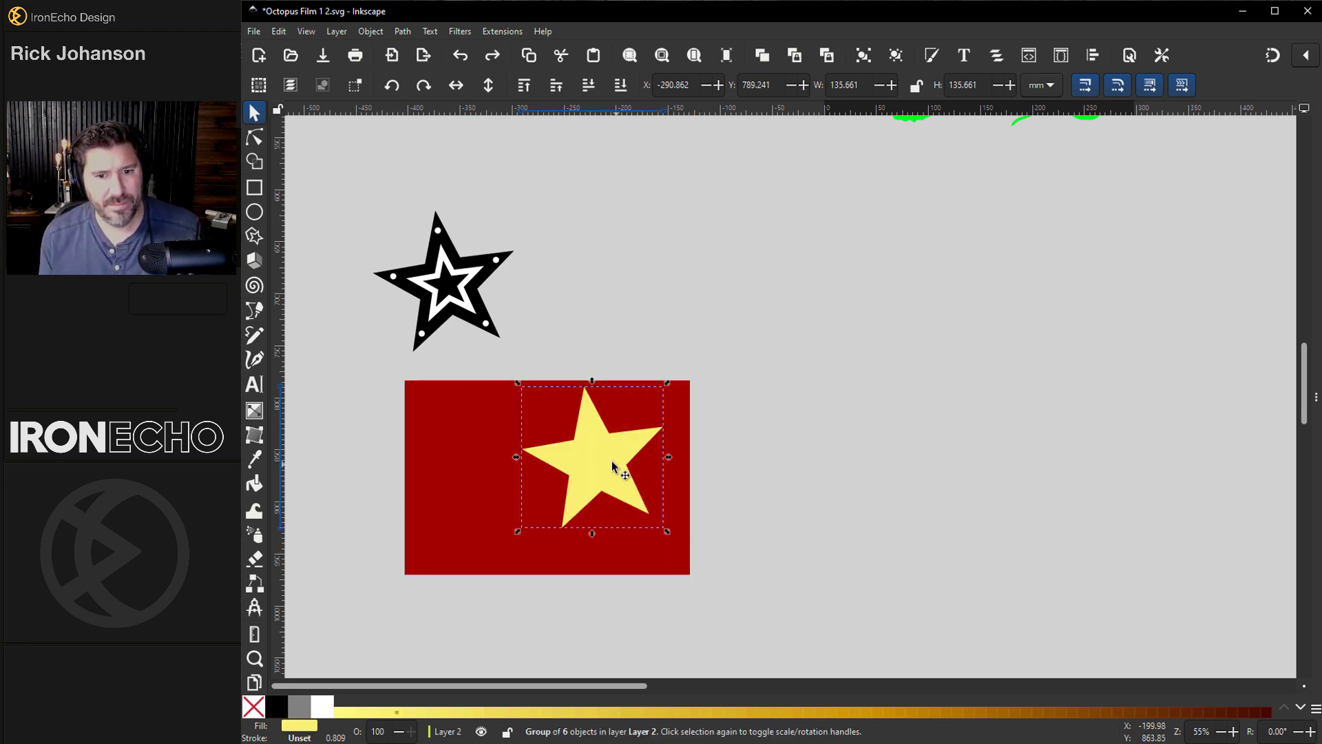
mouse_move(611, 461)
left_mouse_down()
mouse_move(618, 422)
mouse_move(642, 410)
mouse_move(586, 469)
left_mouse_up()
left_click(1095, 712)
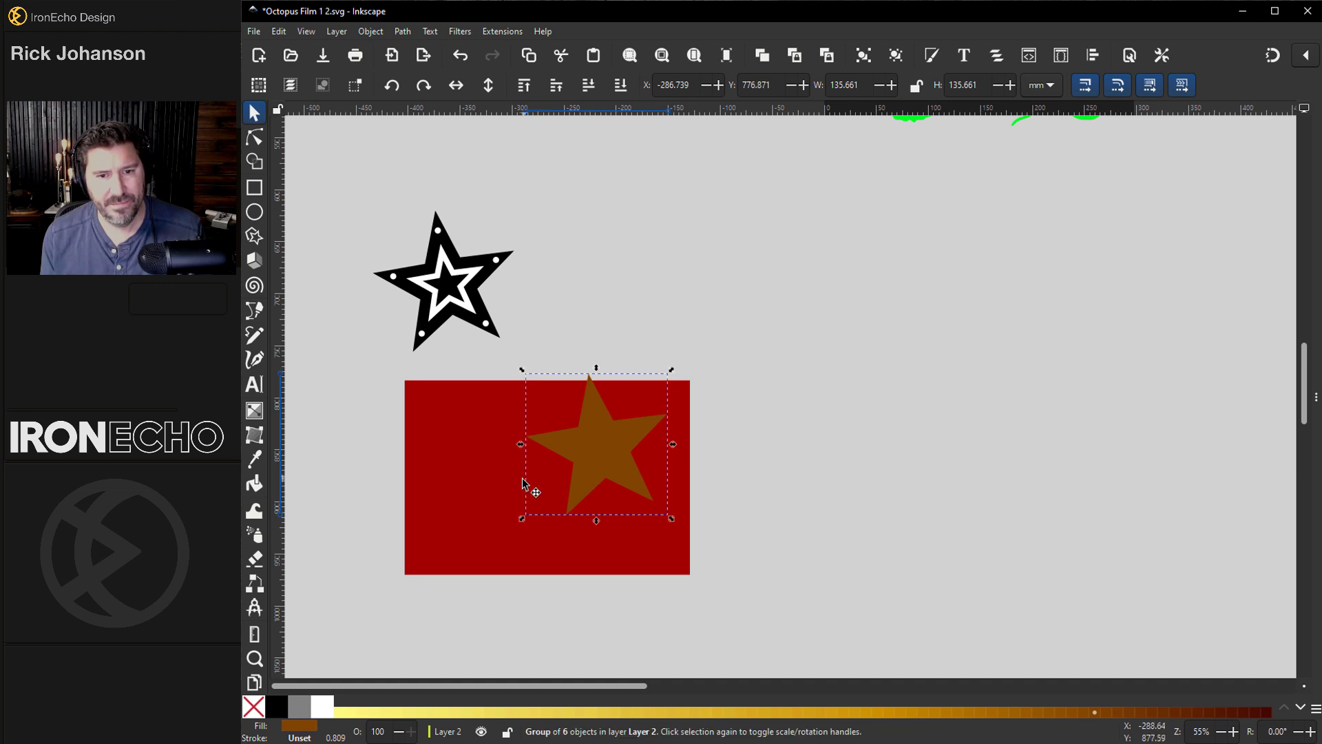
left_click(513, 478, "shift")
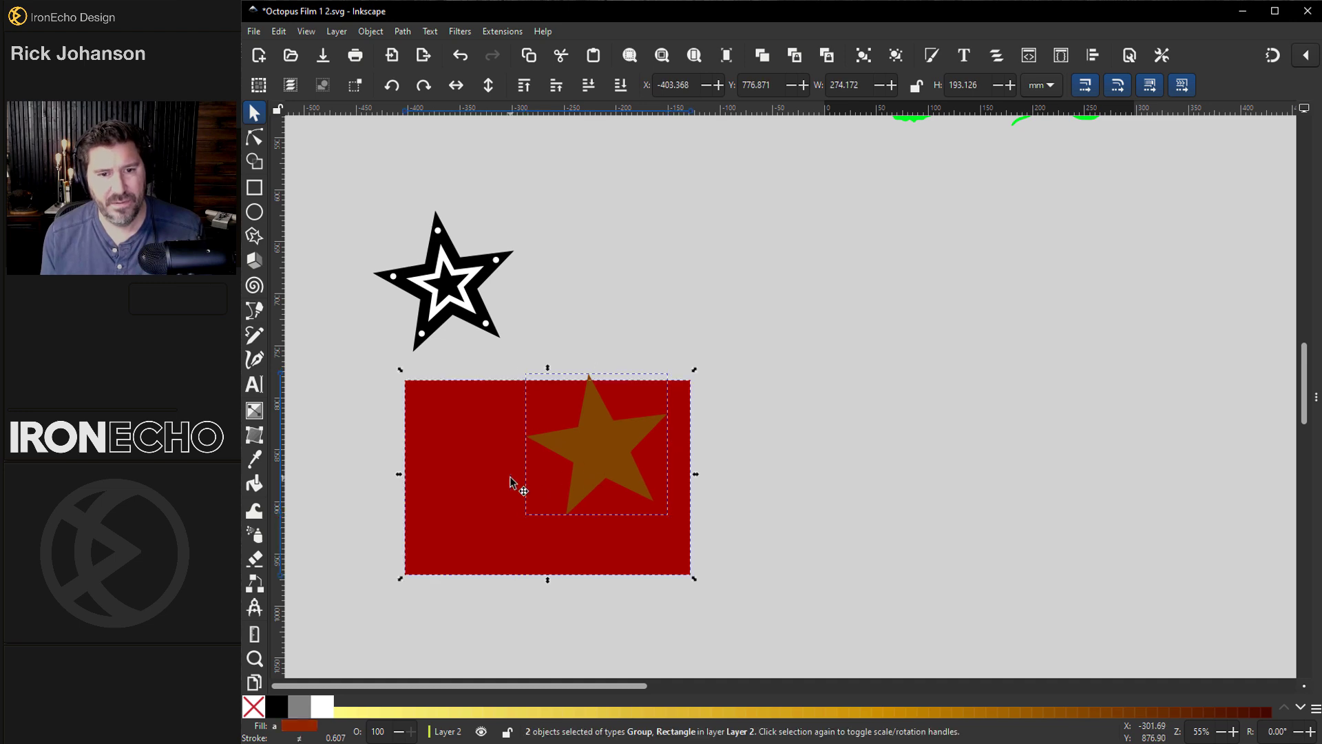
left_click(370, 32)
mouse_move(528, 211)
left_click(615, 214)
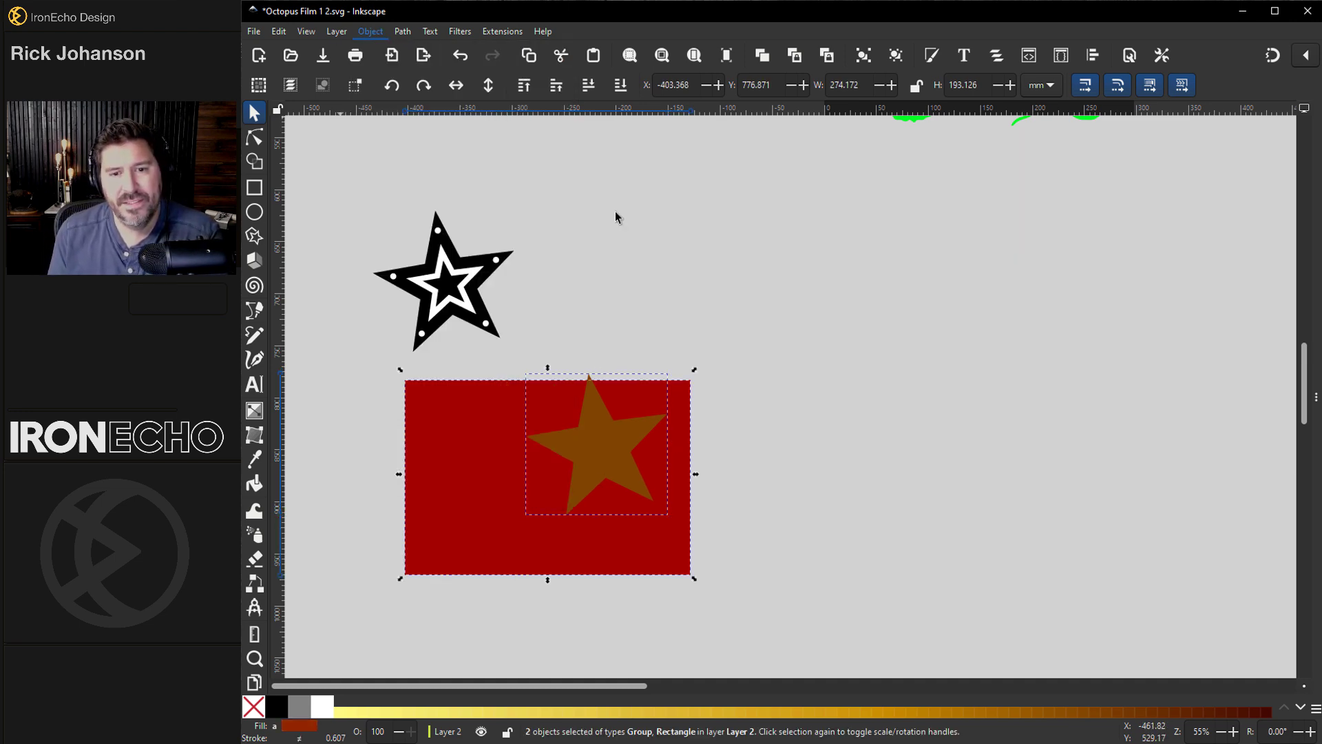
- Undo the clip and delete the brown star
key("ctrl+z")
left_click(597, 428)
left_click_drag(602, 441, 677, 292)
key("Delete")
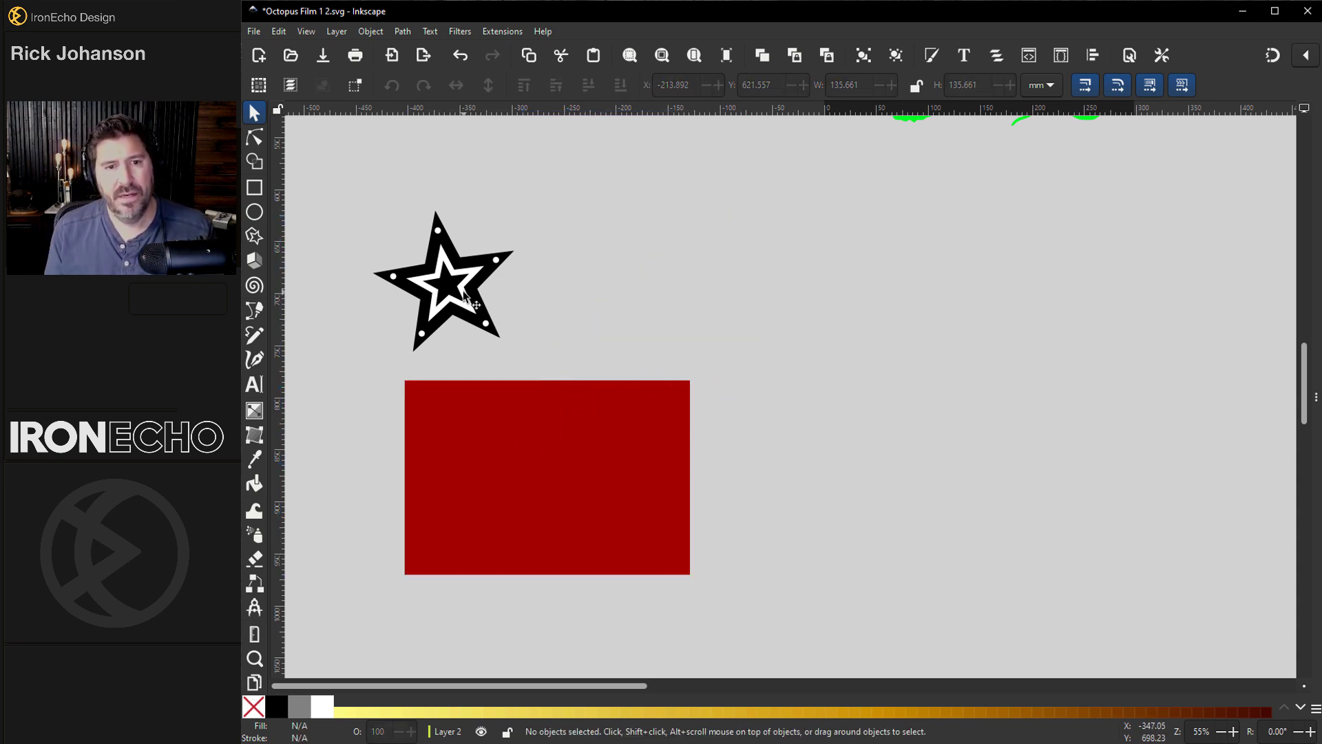
- Place the black-and-white star over the red rectangle and set it as the rectangle's mask
left_click(466, 297)
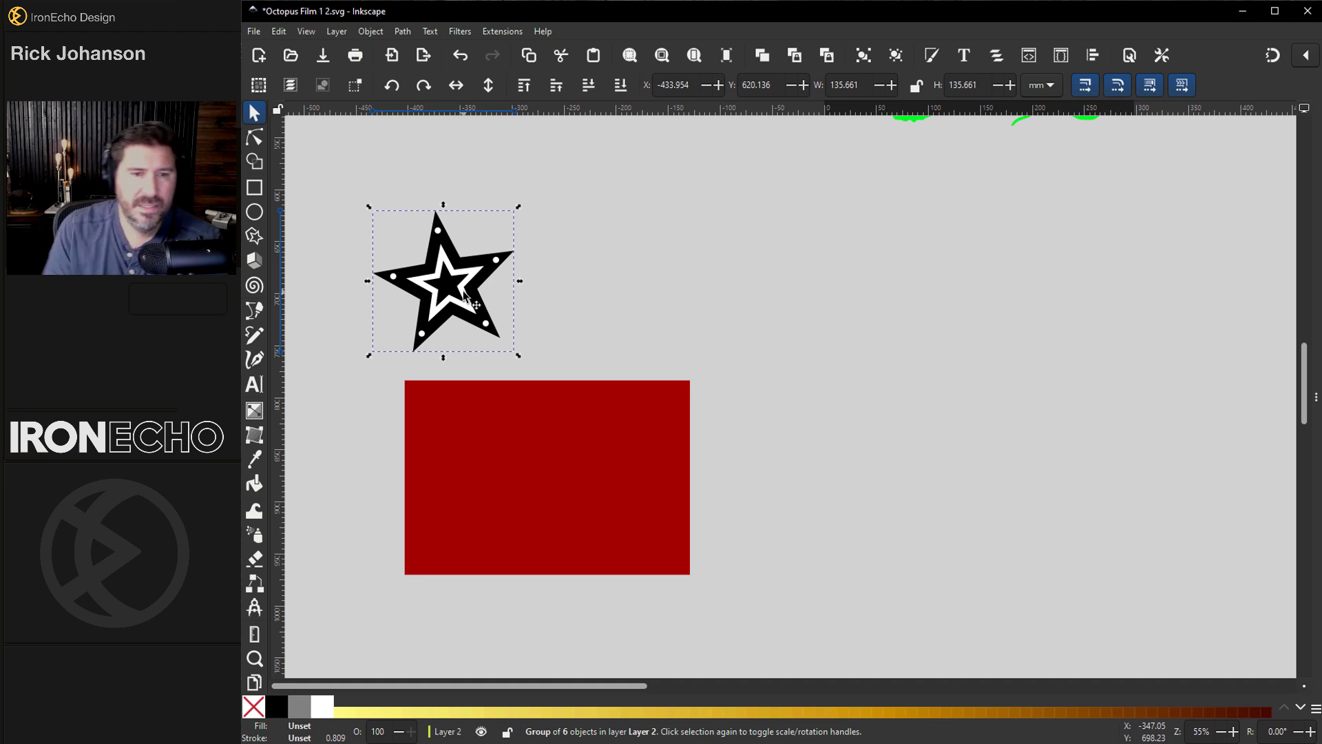
left_click_drag(465, 296, 524, 460)
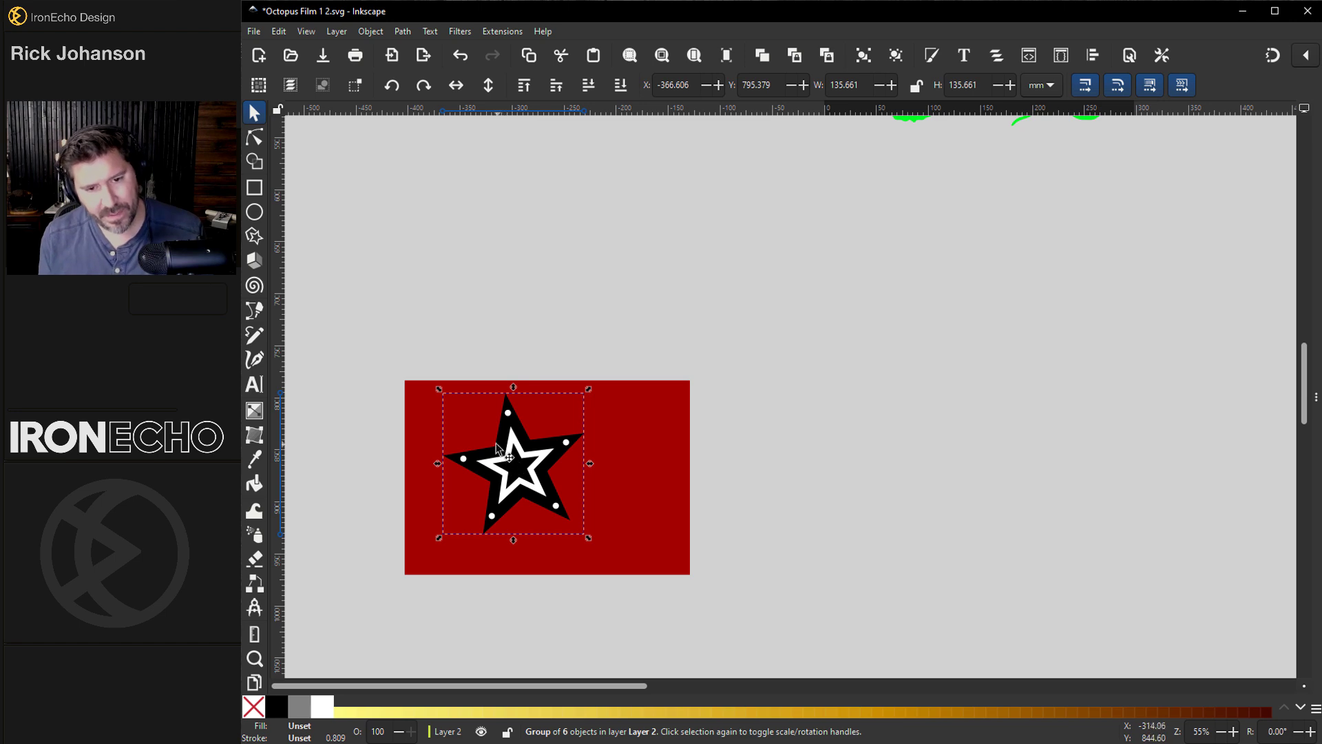
left_click(641, 444, "shift")
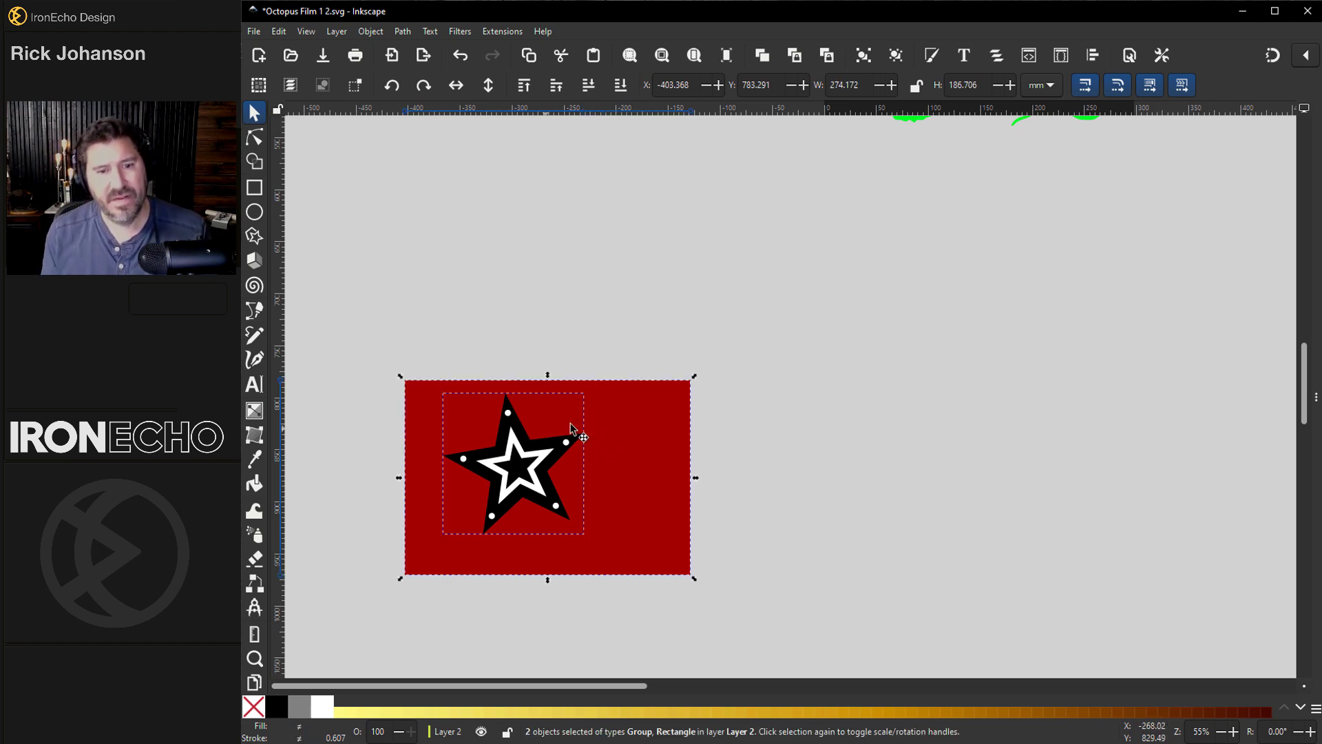
left_click(378, 31)
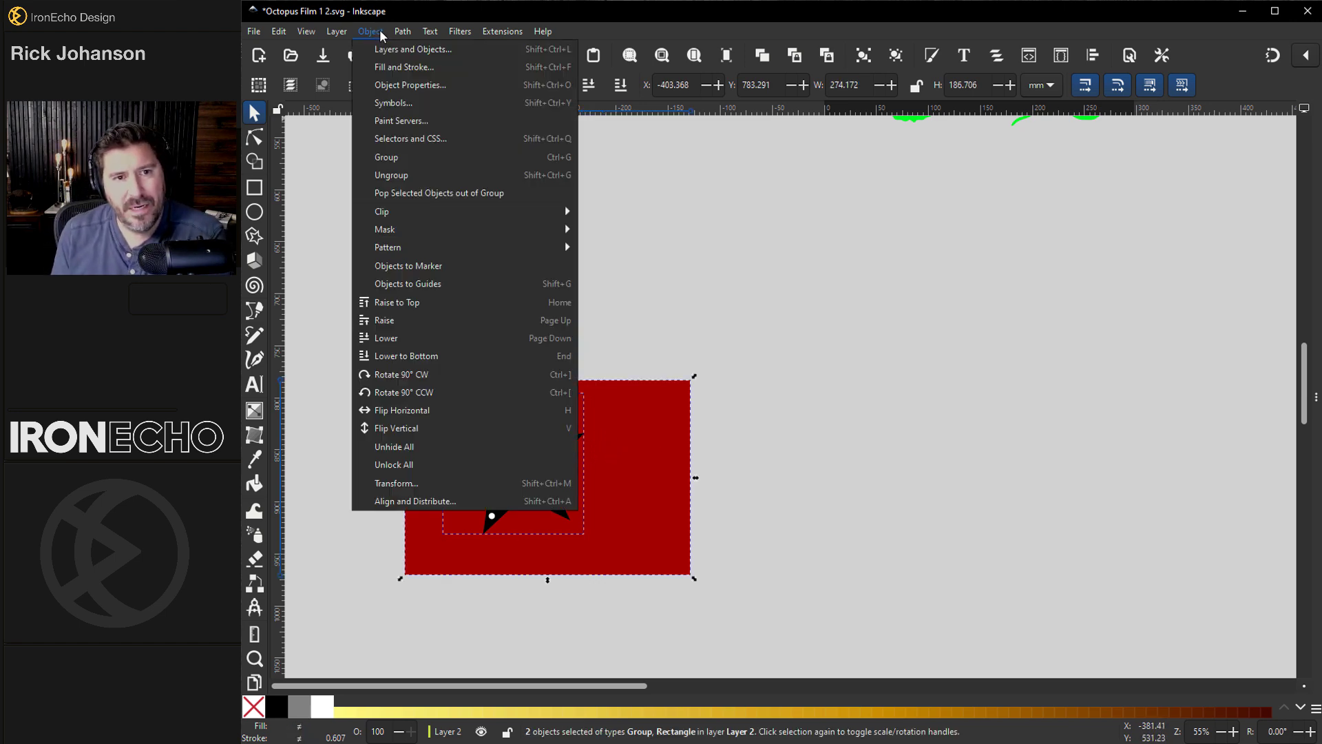
mouse_move(441, 230)
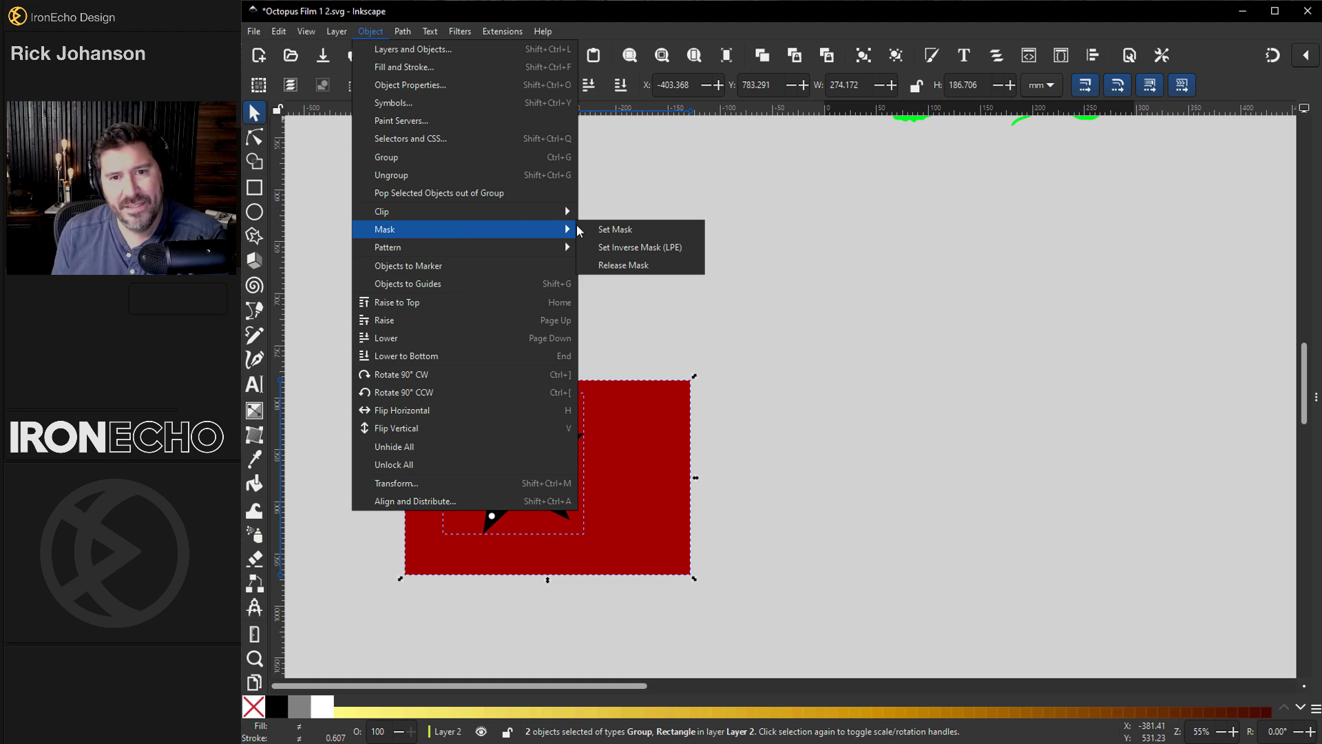
left_click(605, 229)
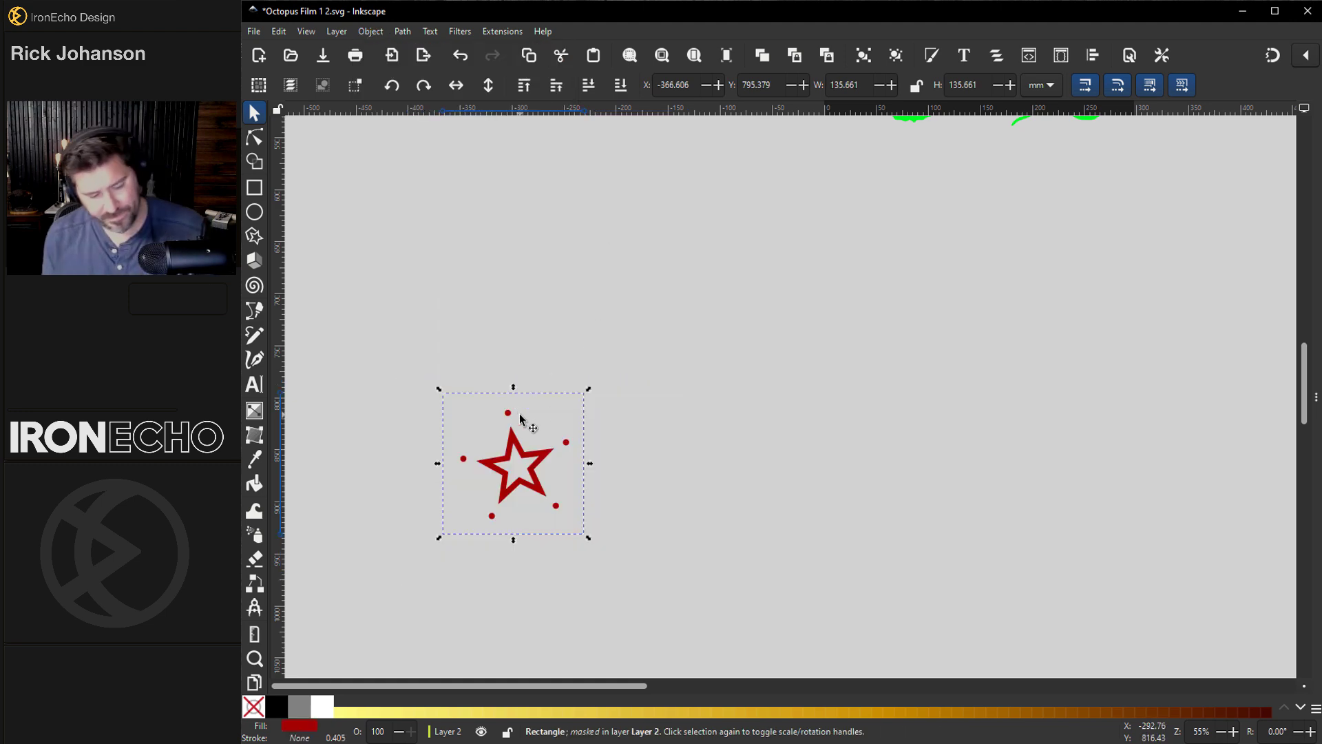
- Undo the mask, reselect the black-and-white star with the red rectangle, and set the star as its mask again
key("ctrl+z")
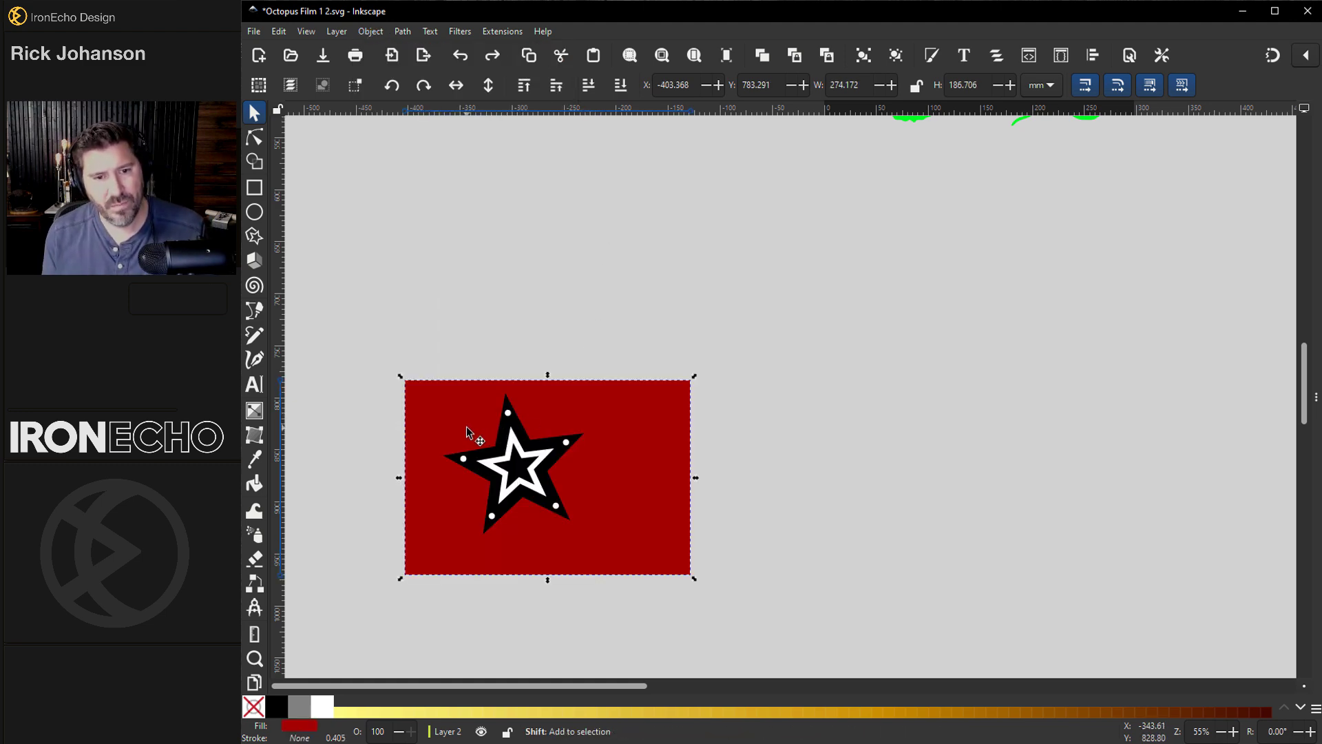
key("Escape")
left_click(500, 431)
left_click(611, 422, "shift")
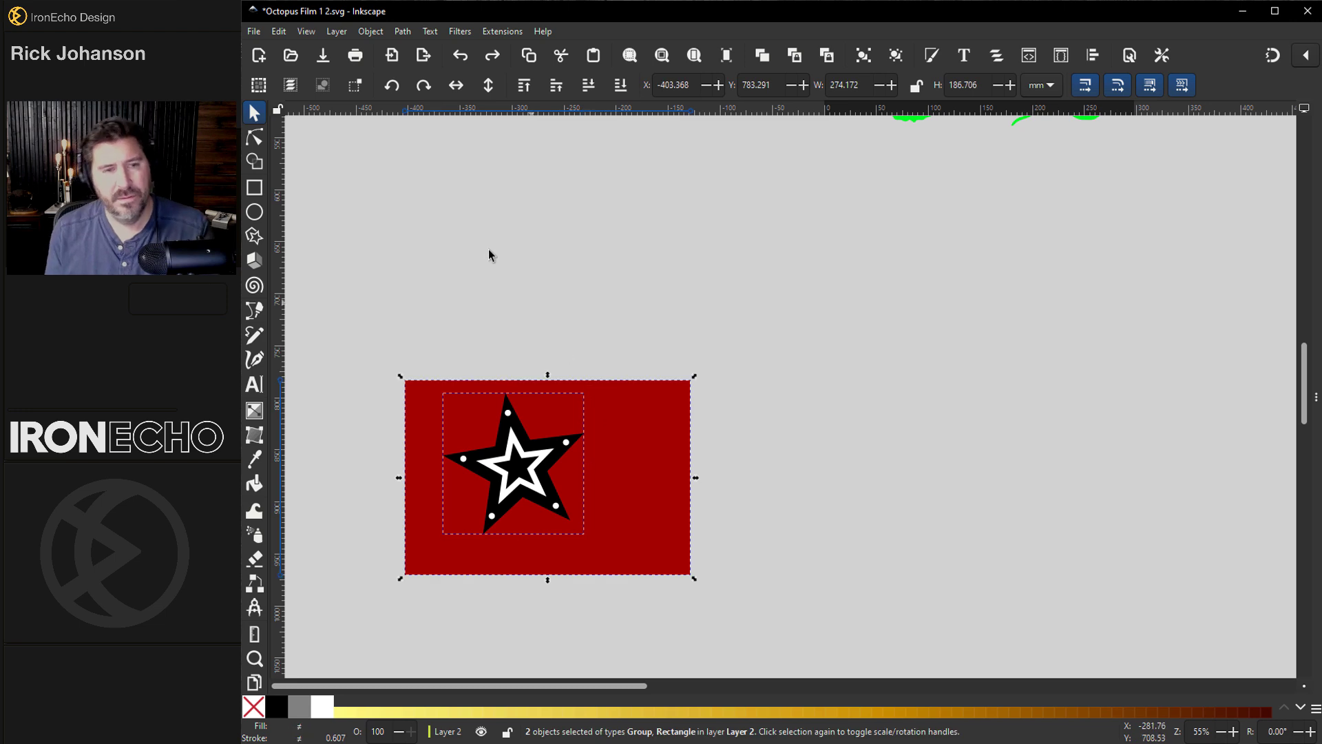
left_click(372, 32)
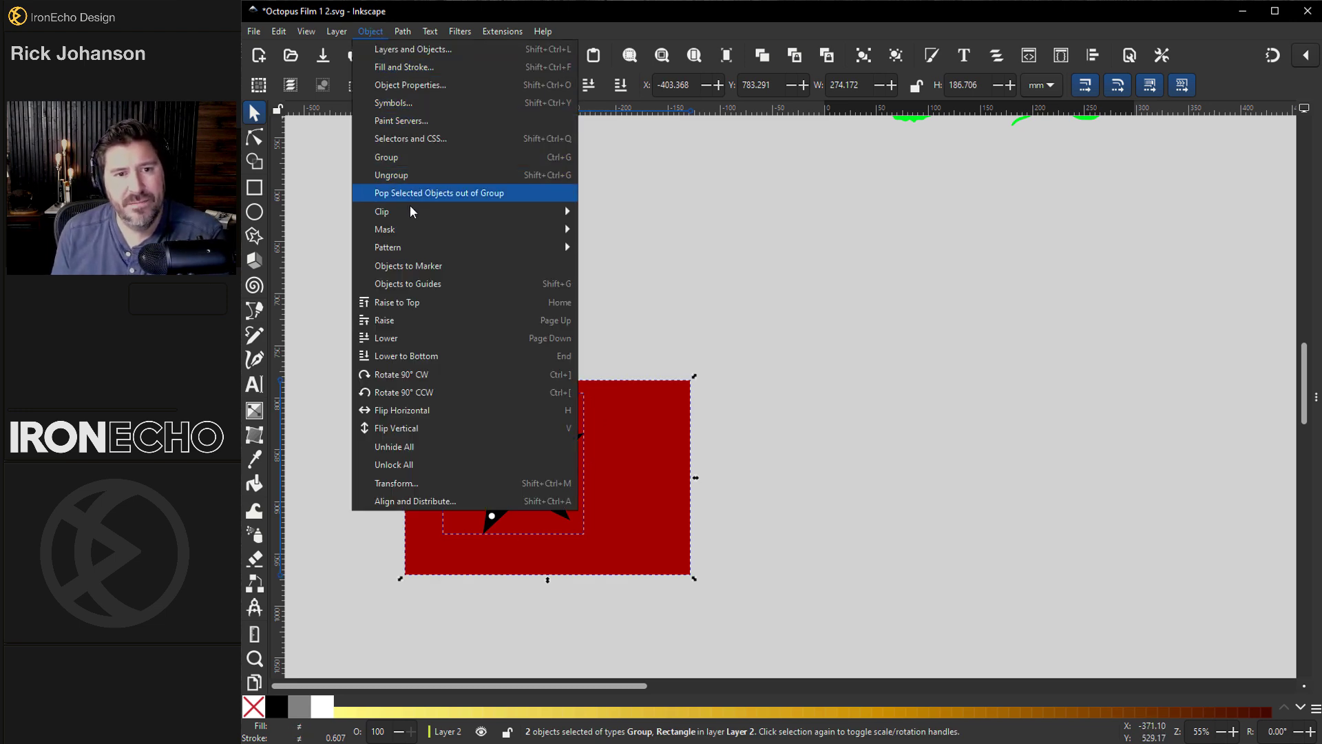
mouse_move(415, 231)
left_click(615, 233)
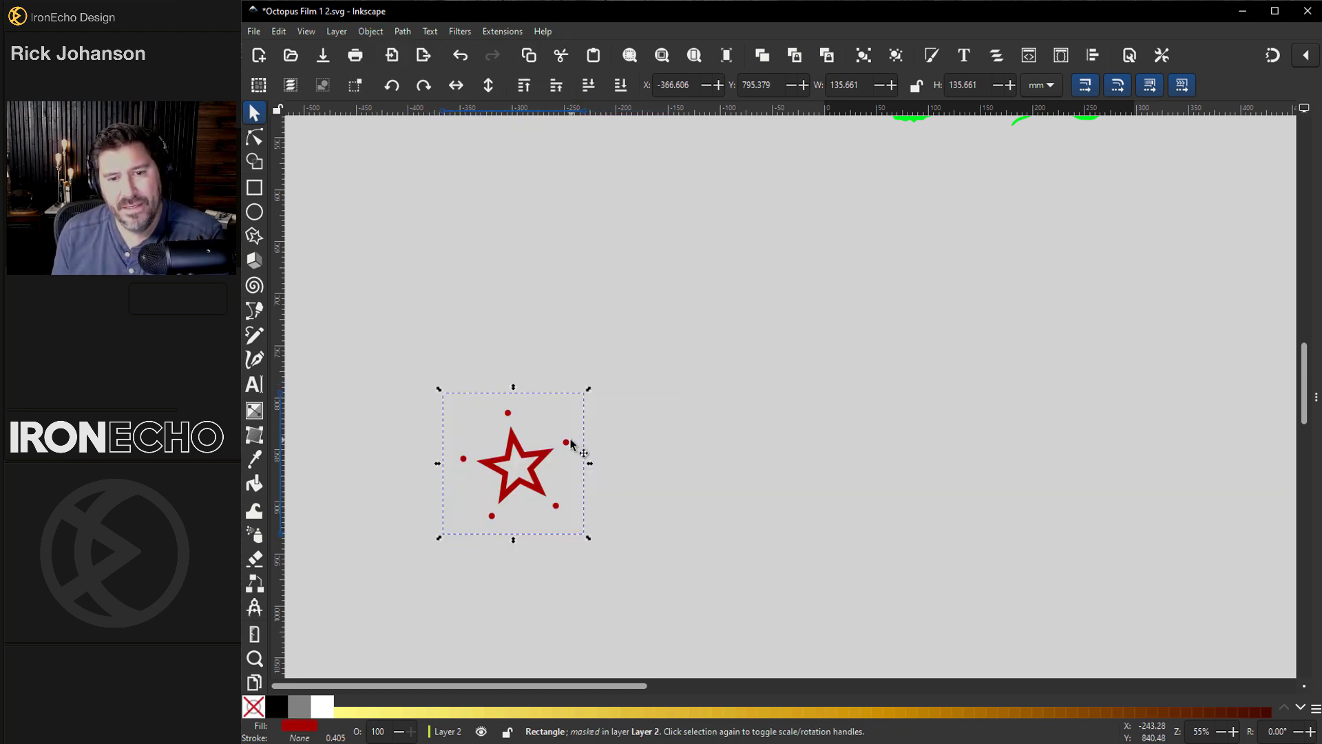
- Undo the star mask and move the black-and-white star off the red rectangle to the empty area above it
key("ctrl+z")
left_click(529, 454)
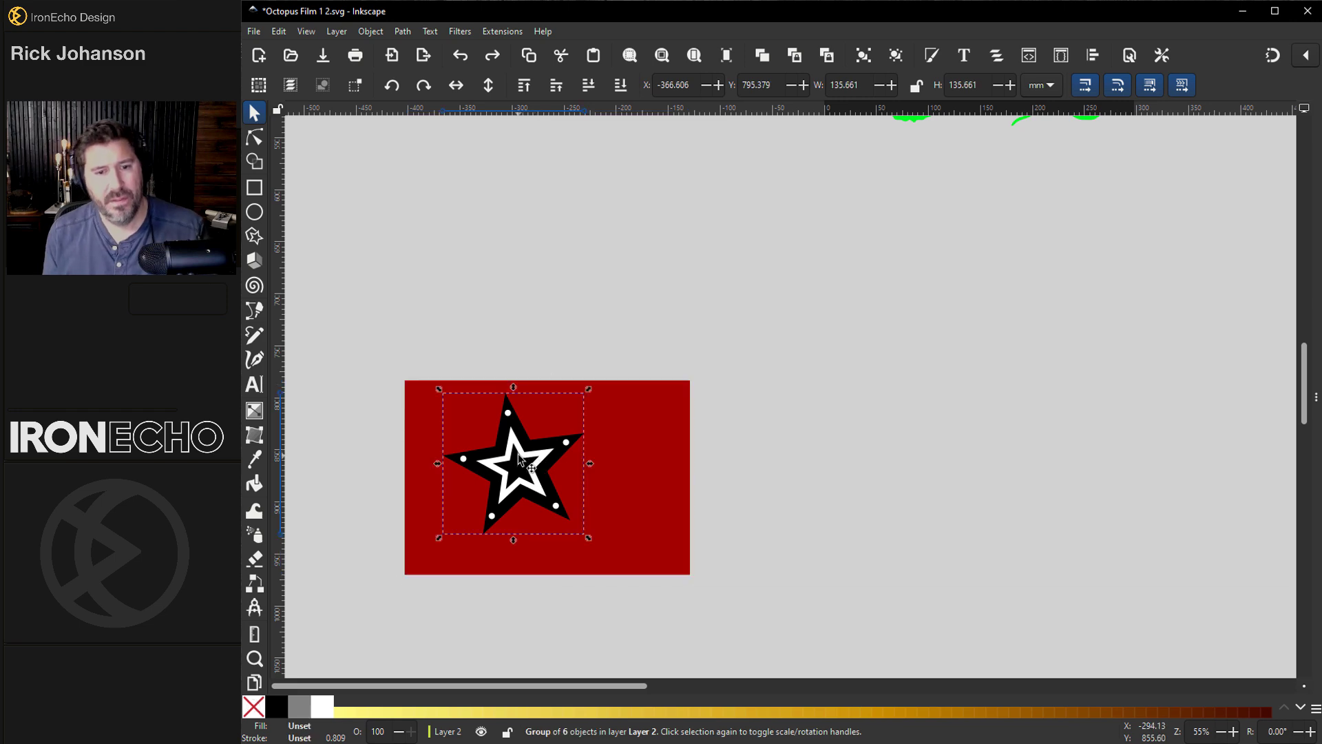
left_click_drag(528, 454, 476, 243)
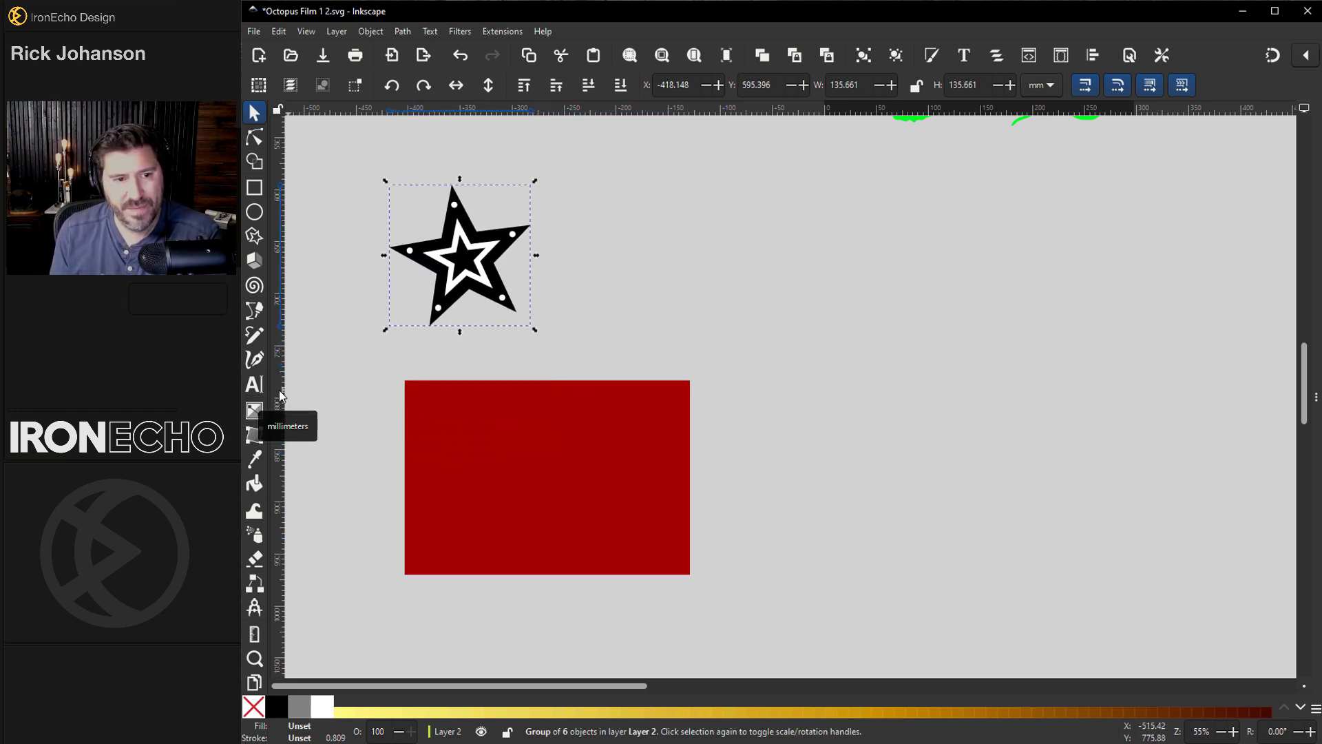
- Draw a rectangle about 135 by 69 mm beside the star and fill it with black
left_click(255, 189)
left_click_drag(582, 265, 722, 338)
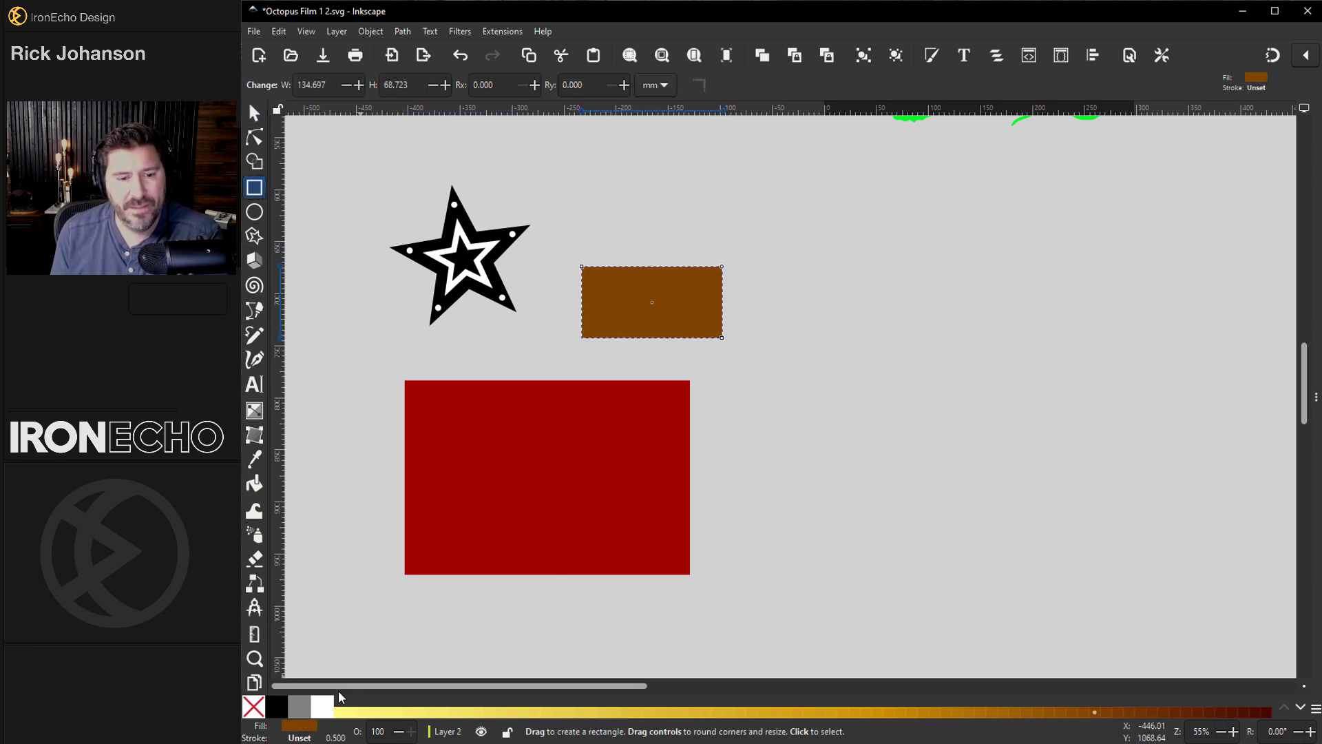
left_click(280, 707)
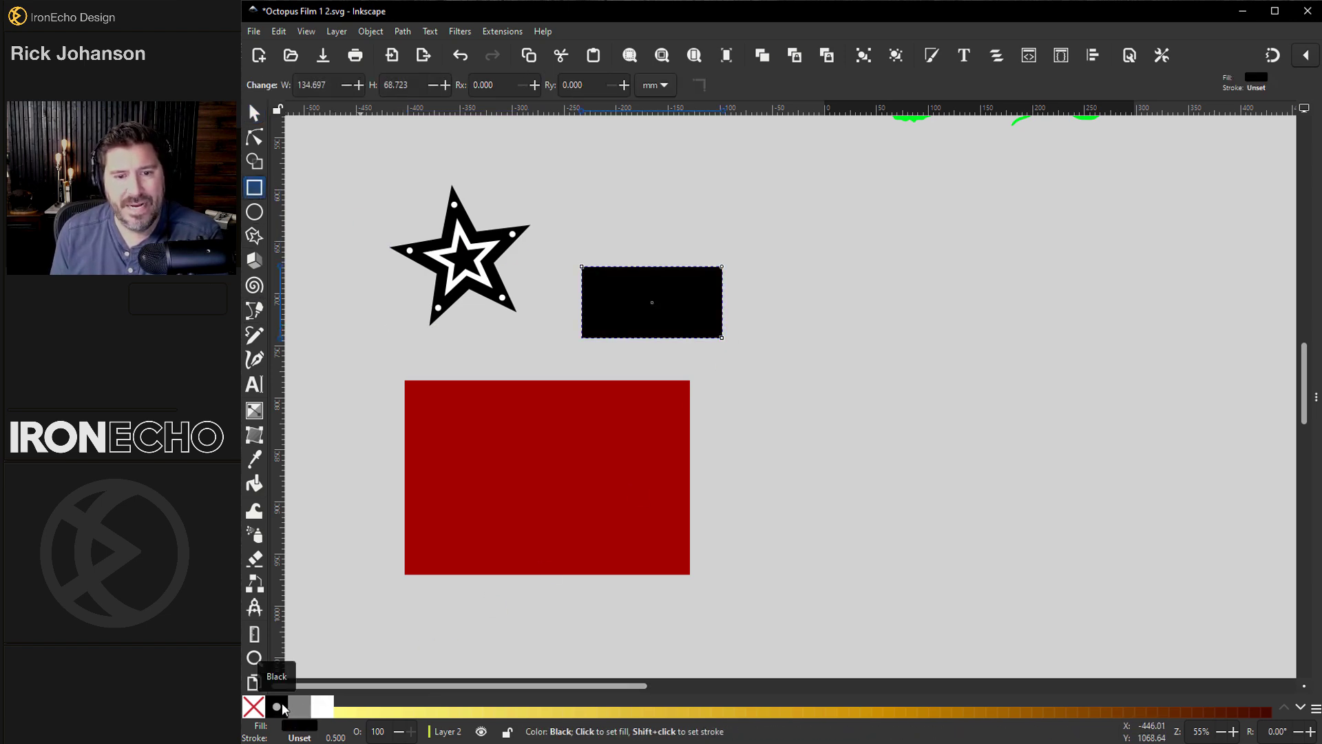
- Give the small white rectangle a linear gradient from white to transparent and place it over the red rectangle
left_click(371, 32)
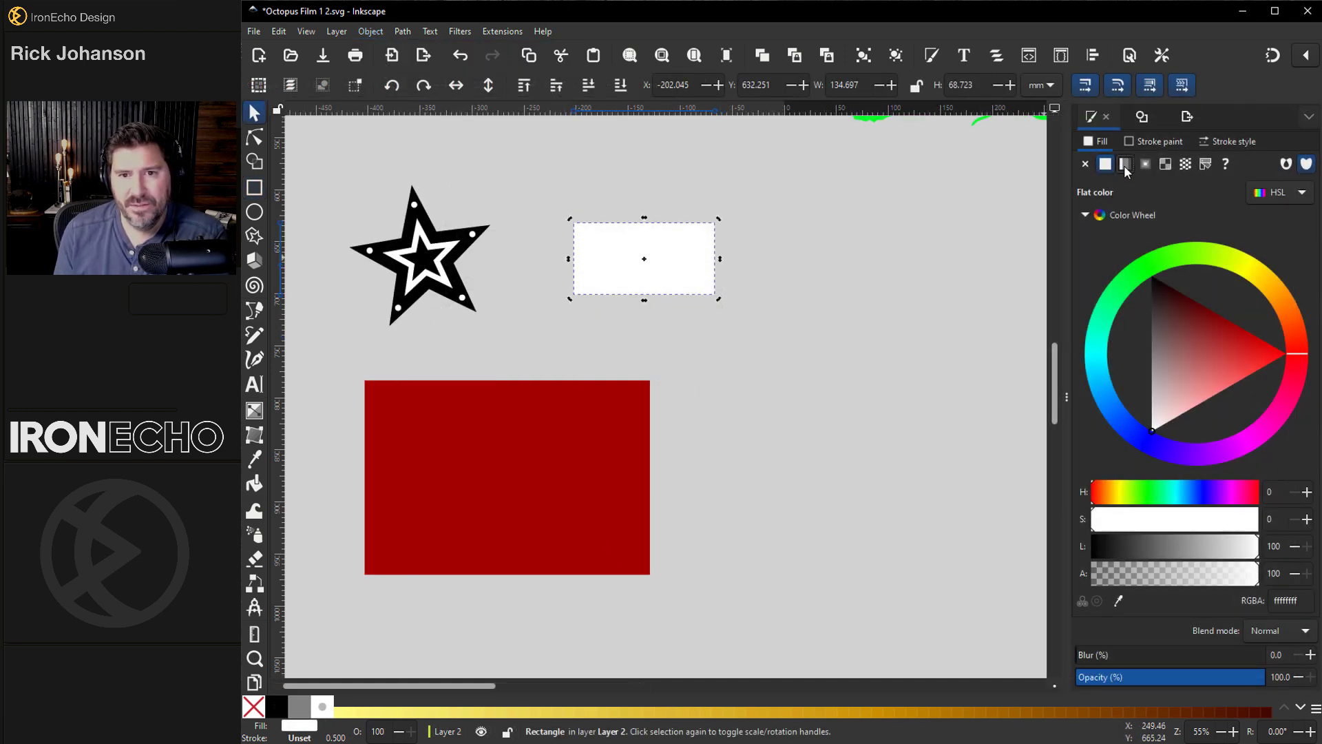
left_click(1125, 163)
left_click_drag(589, 270, 481, 476)
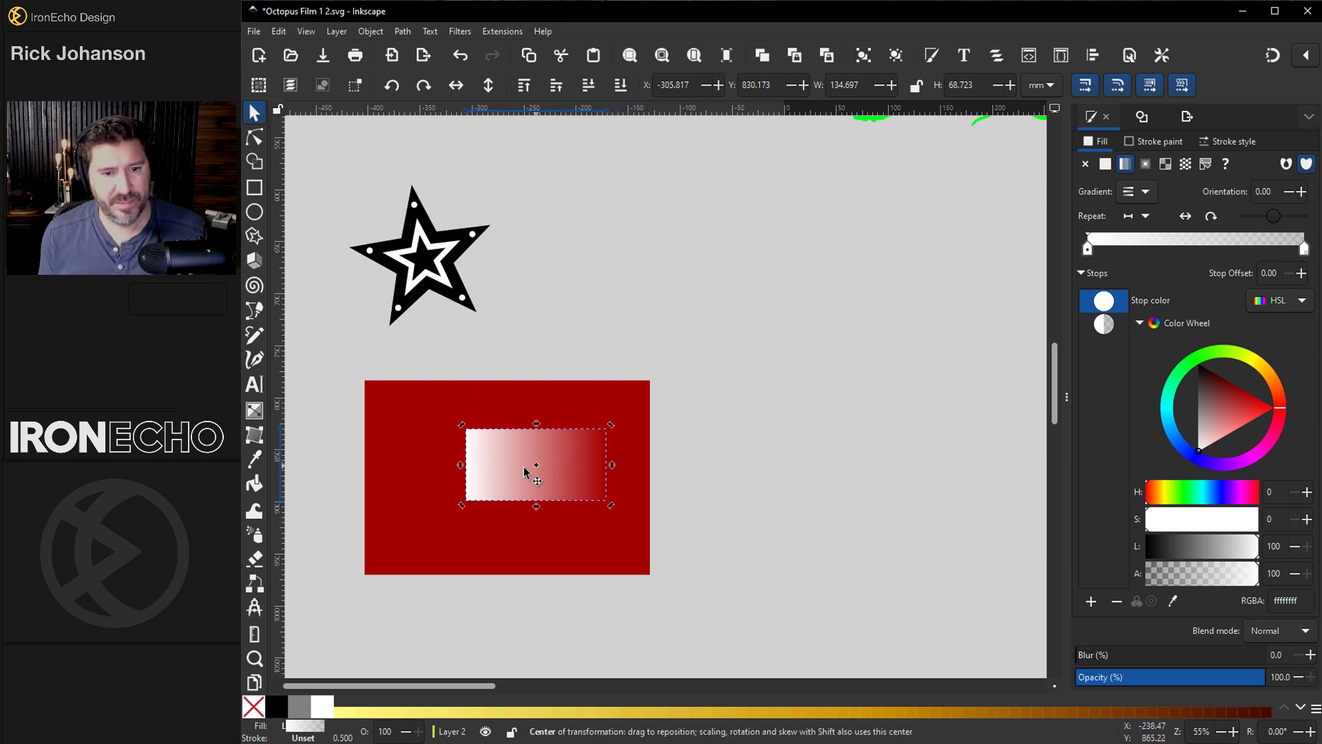
- Mask the red rectangle with the white-to-transparent gradient rectangle placed over it
left_click(425, 456, "shift")
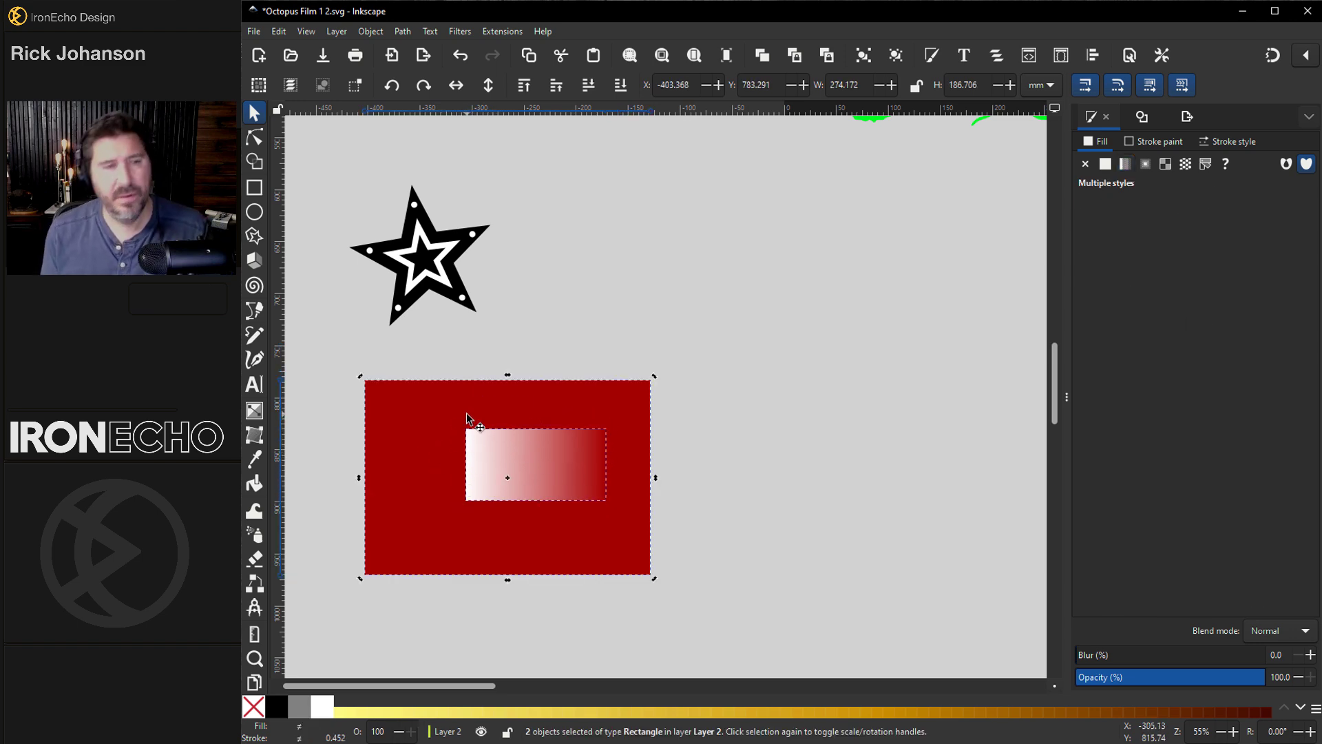
left_click(369, 32)
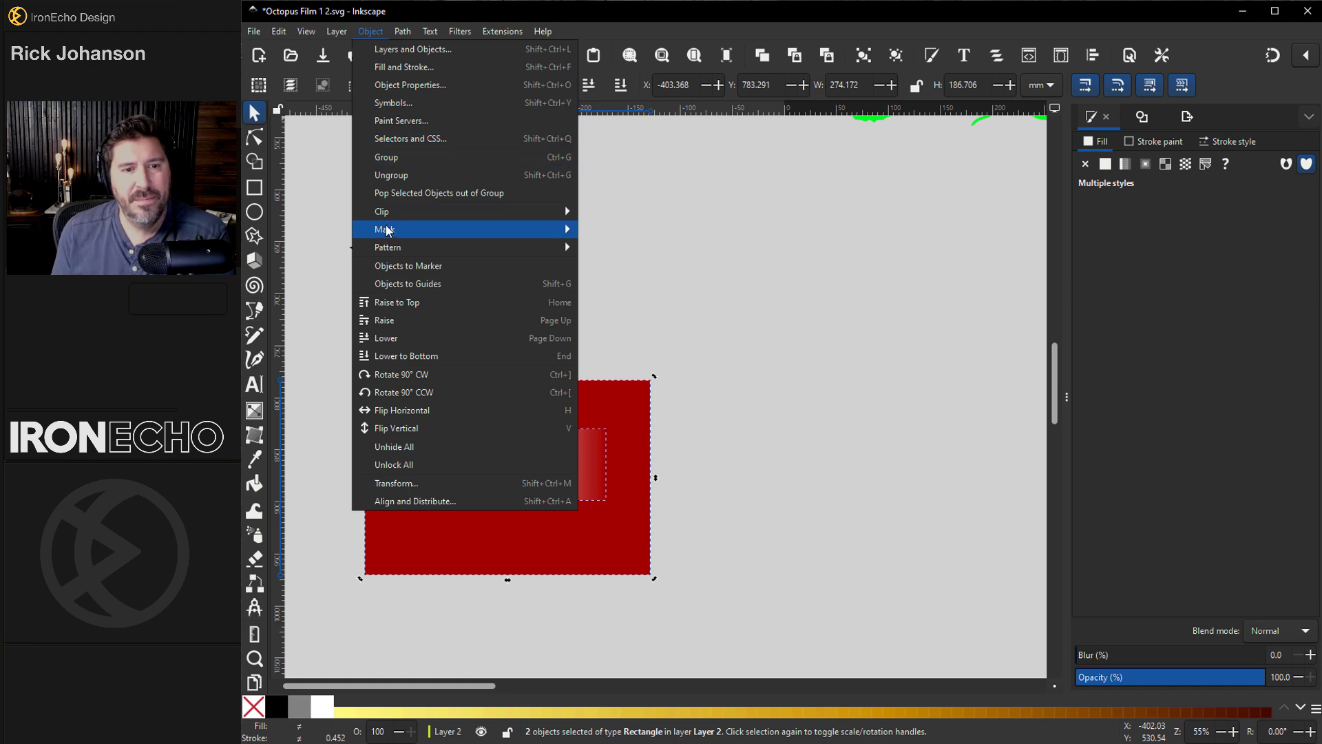
mouse_move(440, 230)
left_click(605, 228)
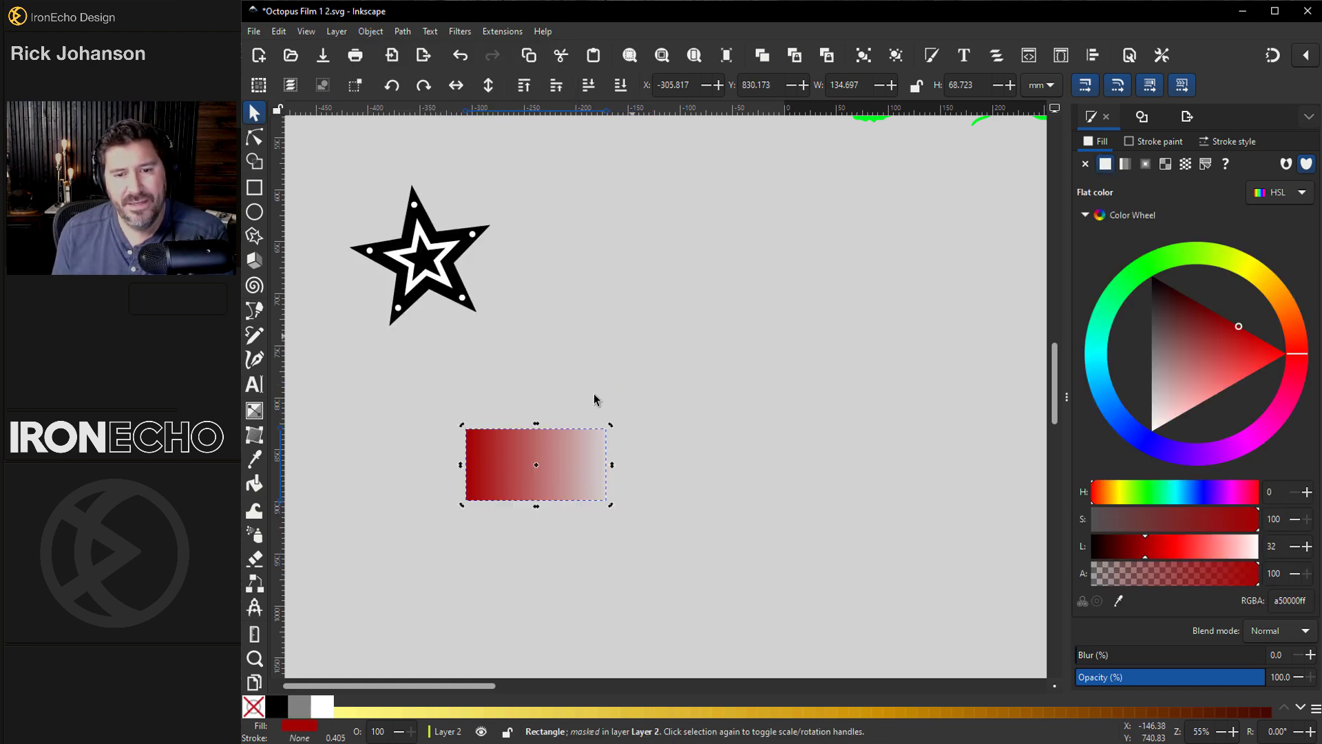
mouse_move(496, 422)
left_mouse_down()
mouse_move(540, 320)
mouse_move(543, 344)
mouse_move(482, 420)
left_mouse_up()
- Shift the faded white octopus silhouette slightly away from the octopus image
scroll(554, 431, "down", 2)
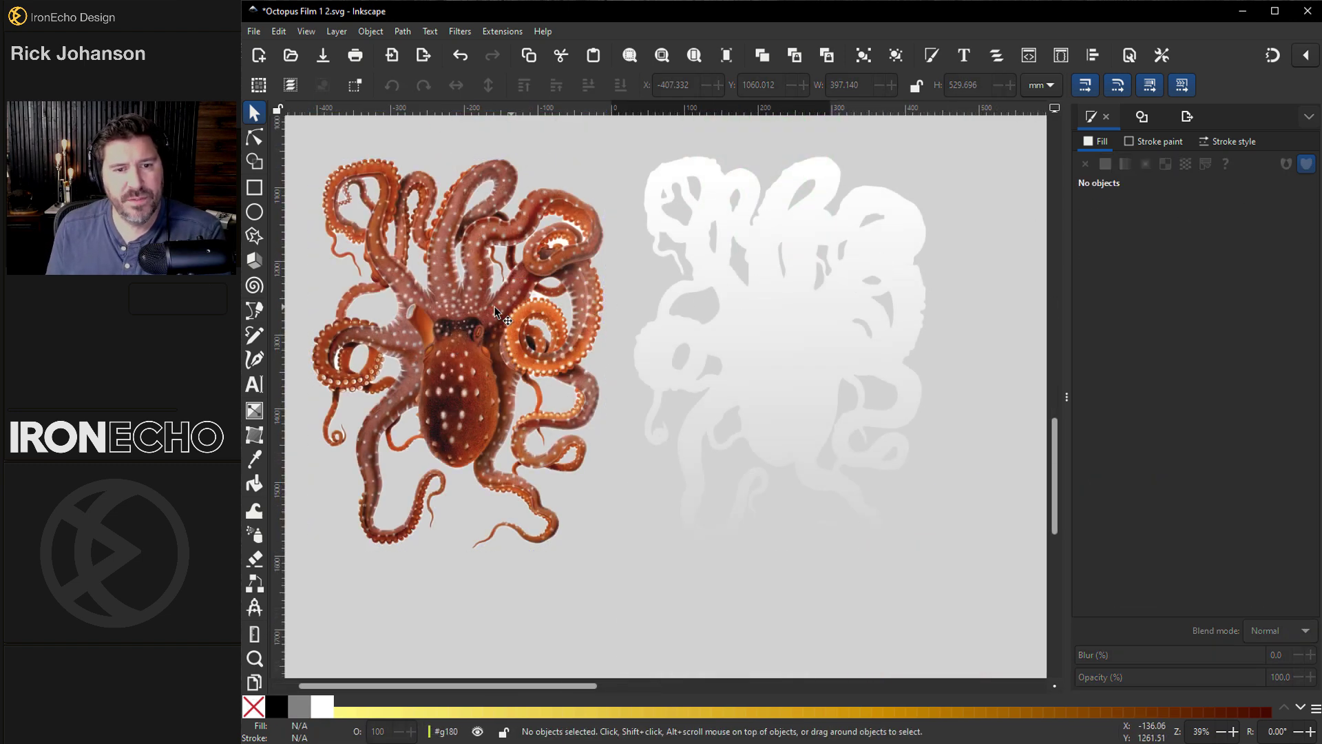
left_click(792, 310)
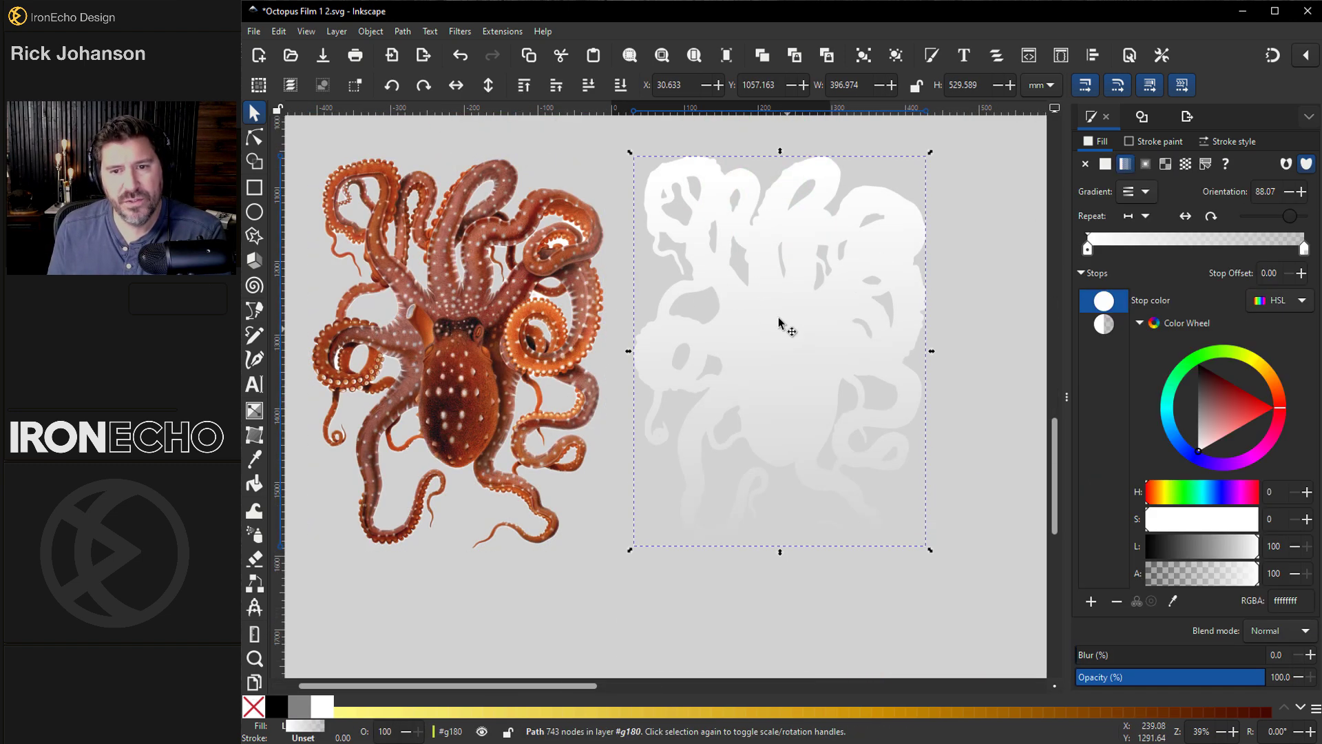
left_click_drag(782, 324, 790, 324)
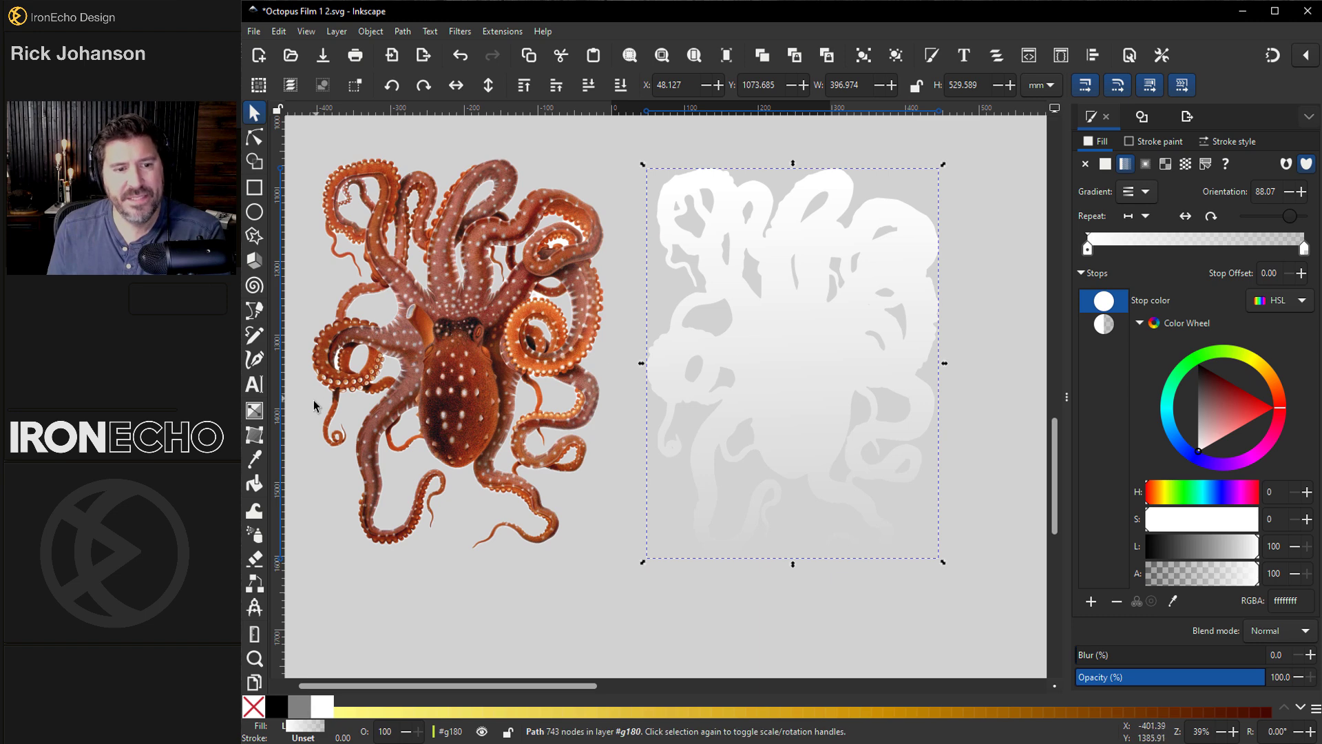
- Draw an ellipse about 49 by 57 mm below the octopus image and fill it bright green (00ff27)
left_click(255, 212)
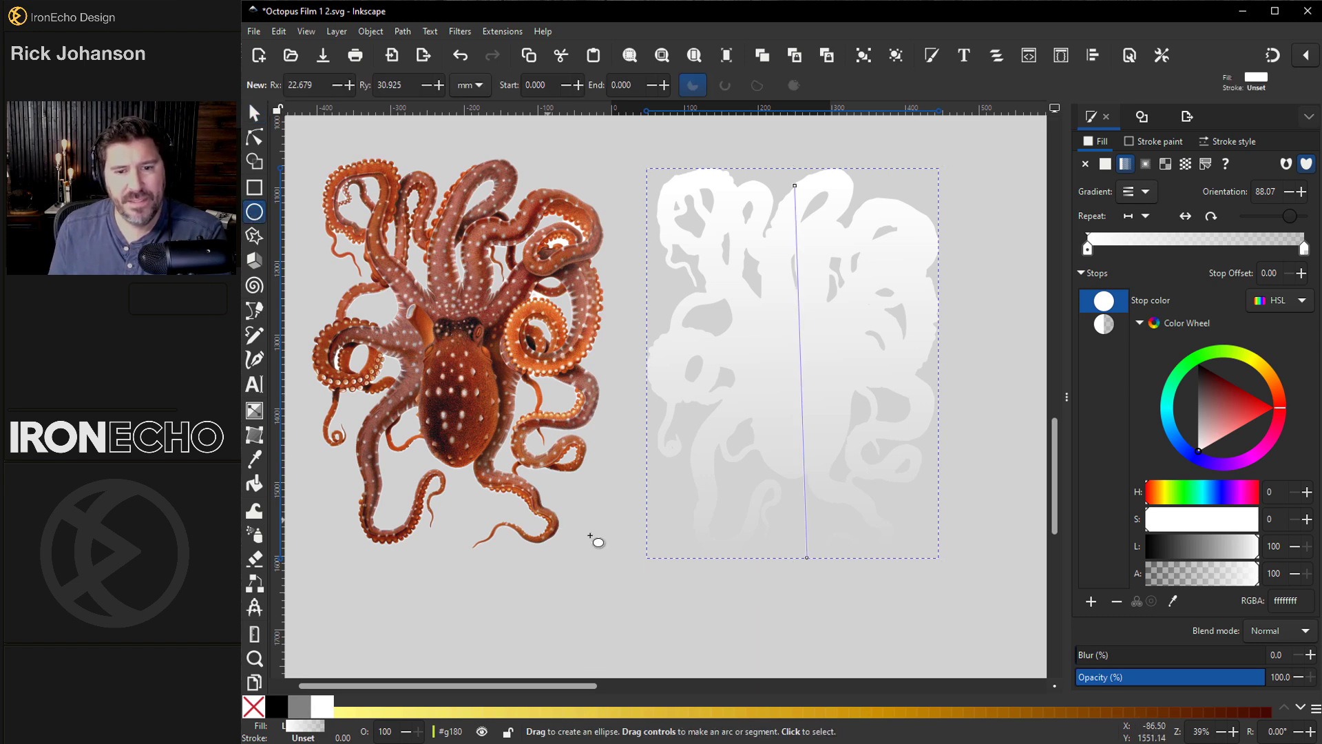
left_click_drag(593, 539, 631, 581)
left_click(1135, 279)
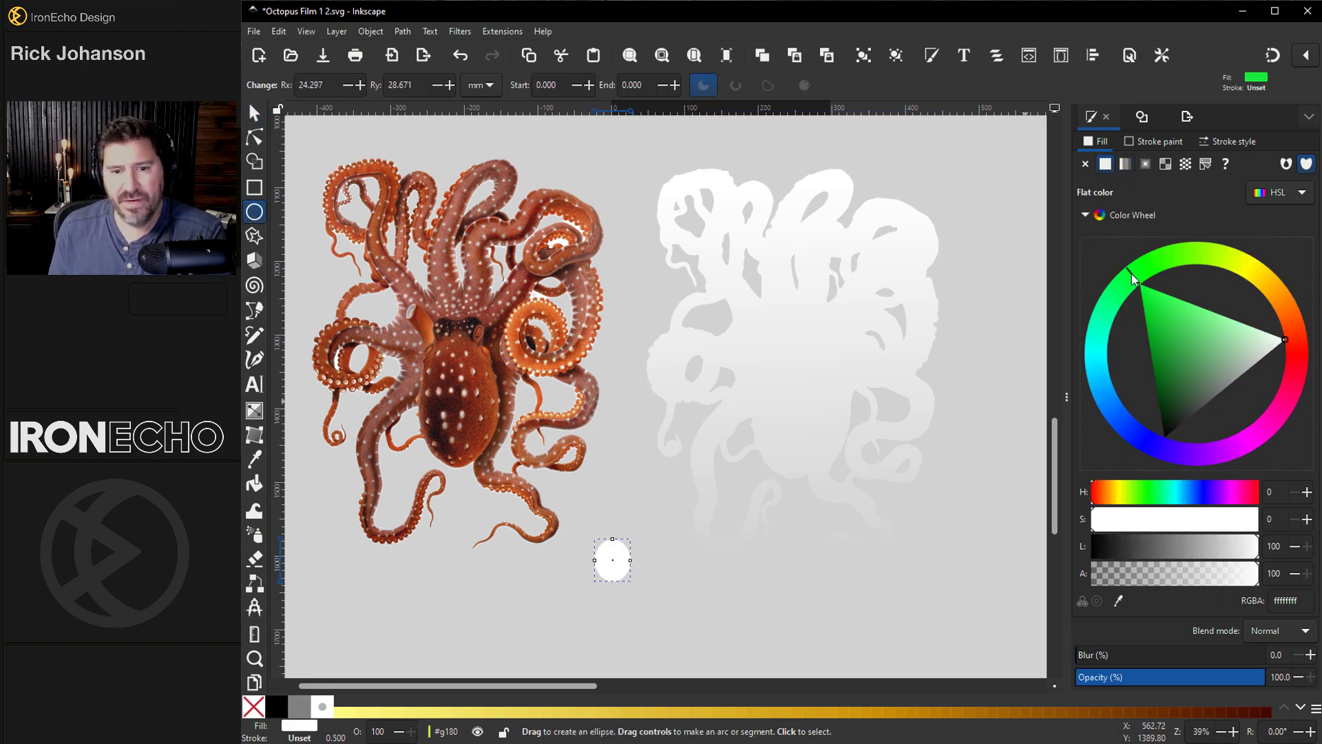
- Fill the octopus image with the Paint Bucket to make a bright green vector silhouette
left_click(254, 485)
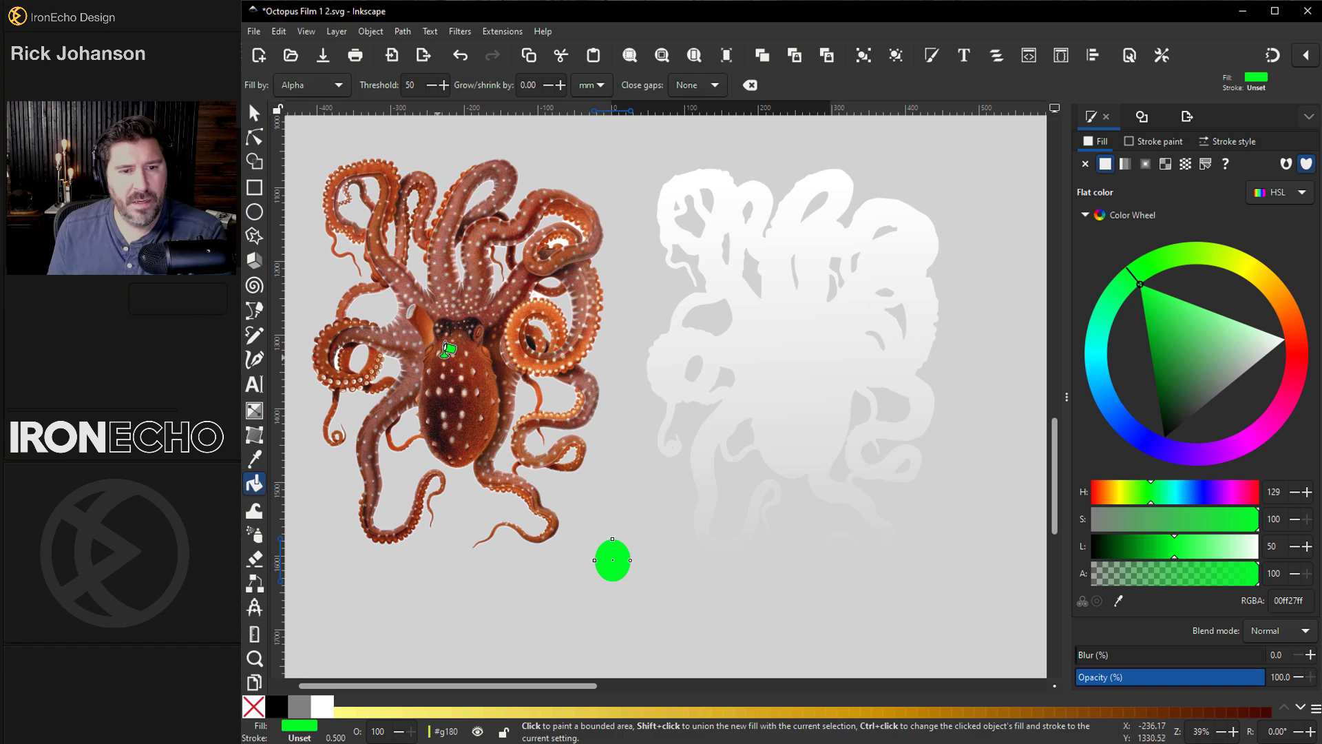
left_click(442, 350)
key("s")
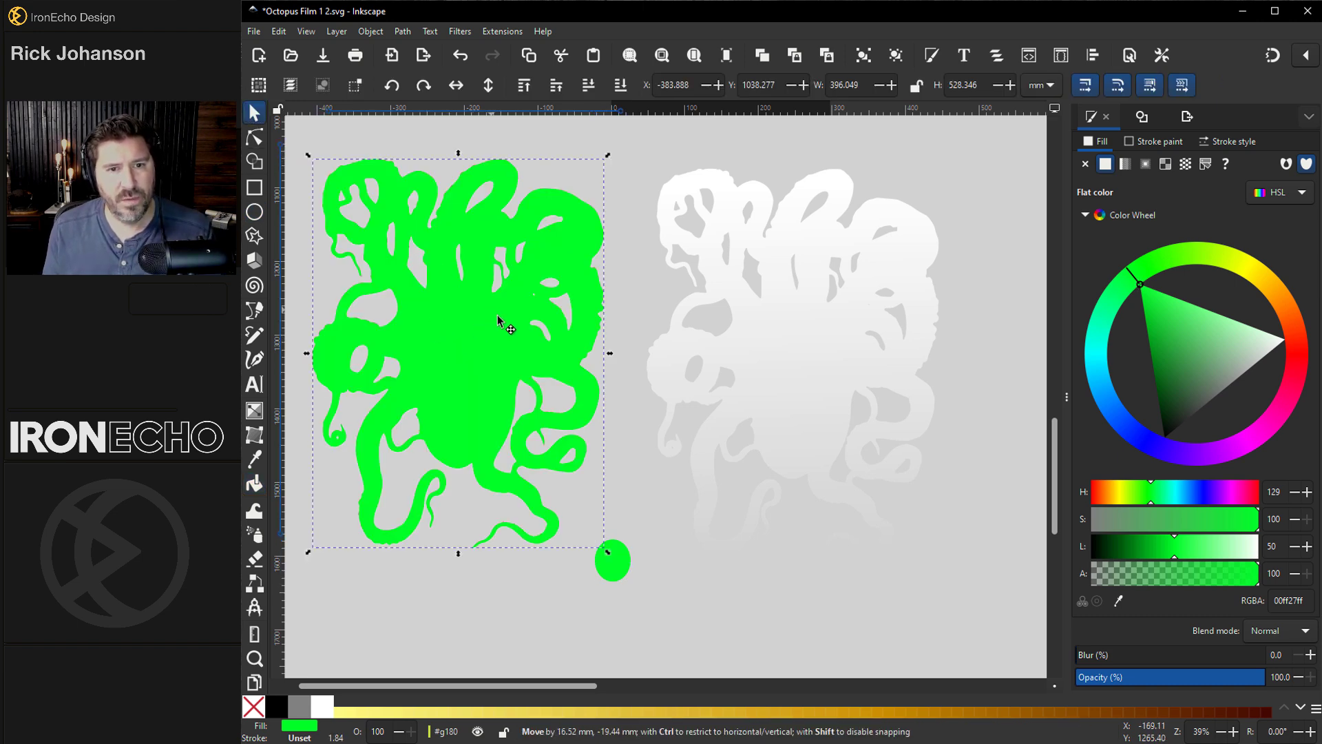
- Move the green silhouette aside from the octopus image and delete the green sample ellipse
left_click_drag(502, 319, 529, 317)
left_click(620, 567)
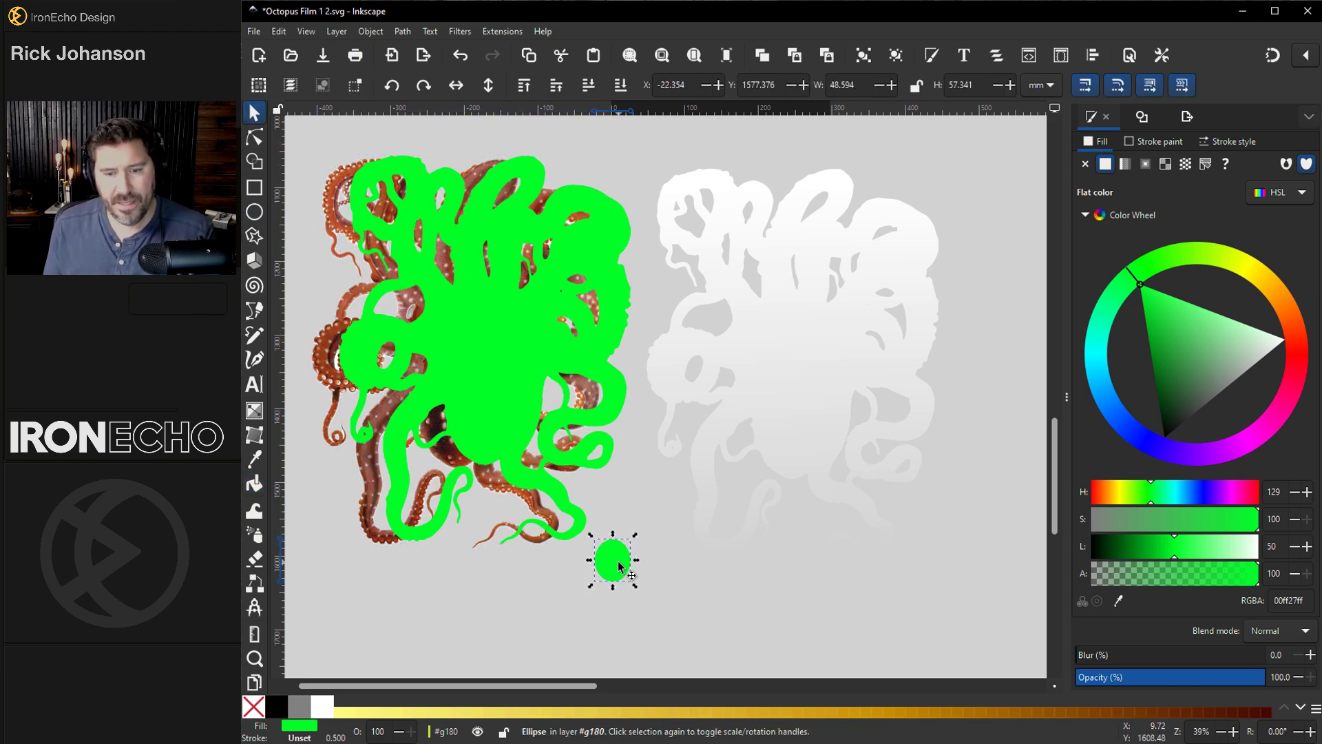
key("Delete")
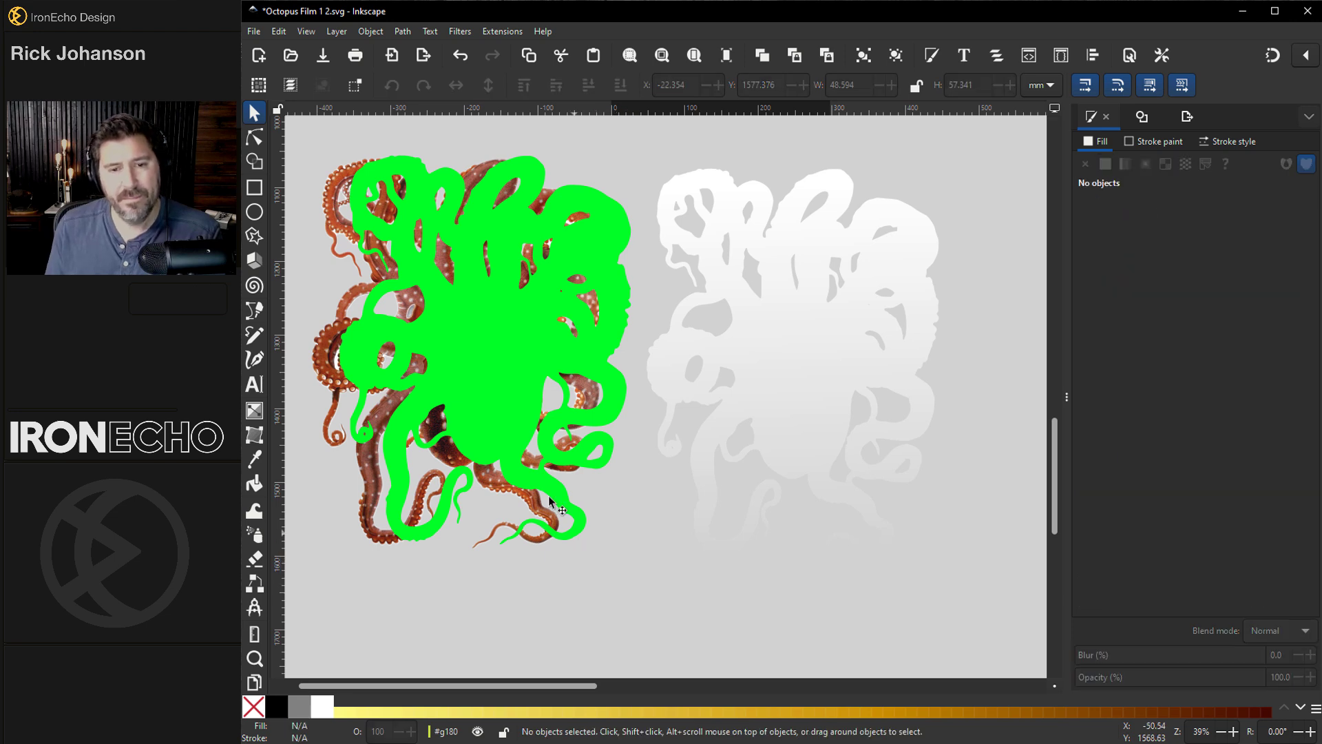
- Recolour the green silhouette white and align it exactly over the octopus image
left_click(497, 408)
left_click_drag(1175, 353, 1285, 339)
left_click_drag(502, 353, 476, 353)
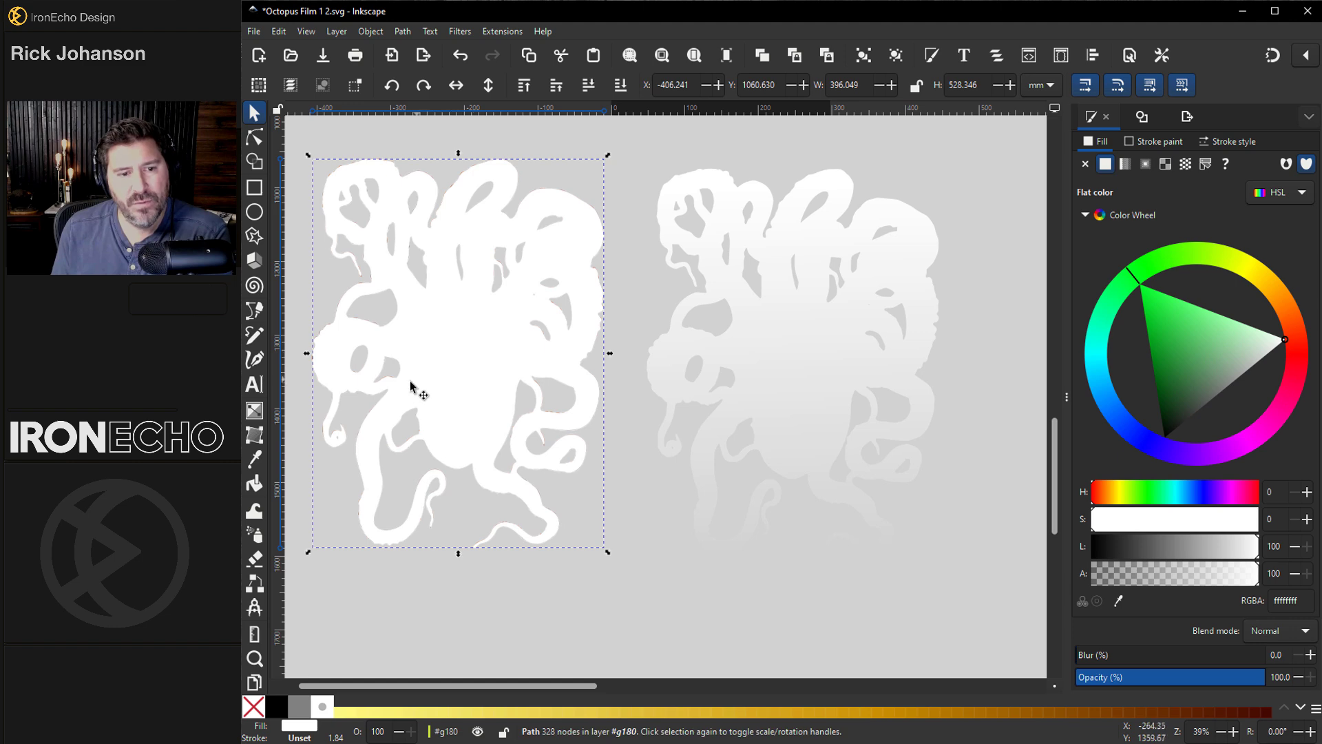
- Apply a linear white-to-transparent gradient to the silhouette, running diagonally from the upper-left tentacle down toward the lower-right tentacles
left_click(1127, 165)
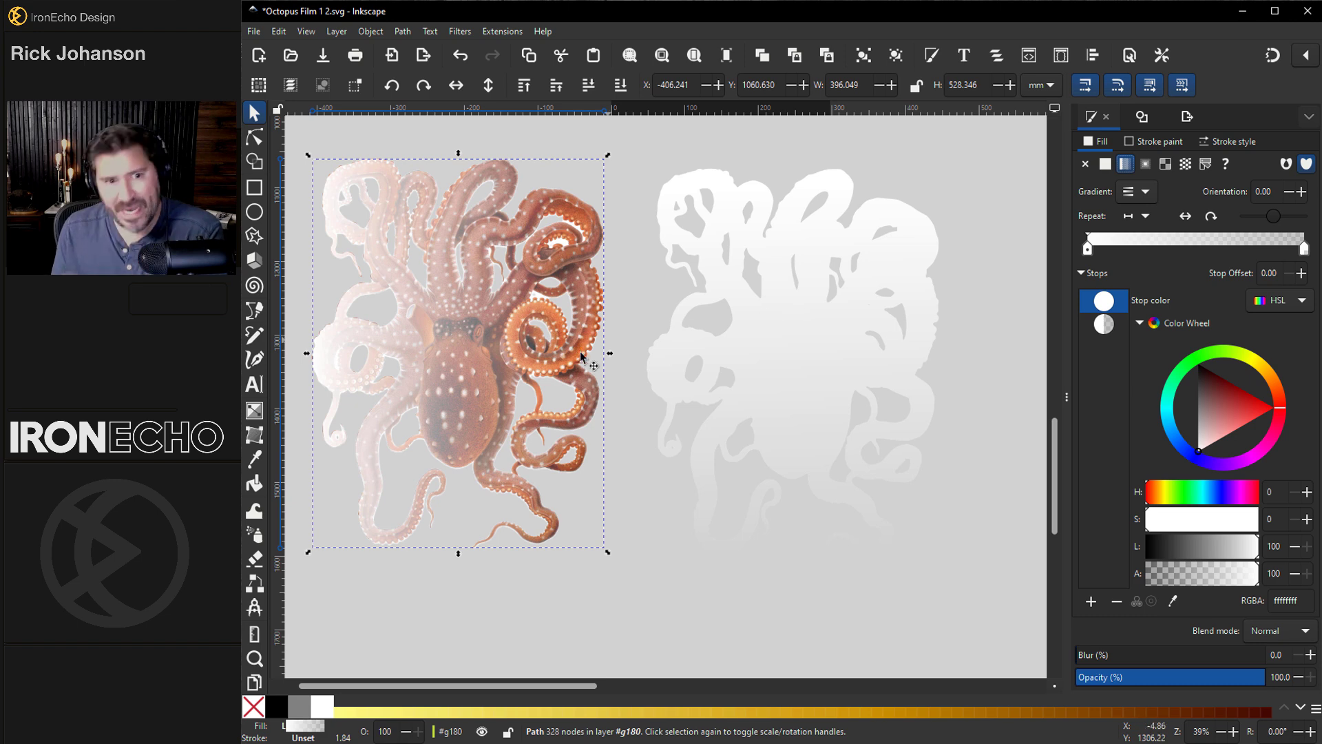
left_click(255, 412)
left_click_drag(314, 353, 350, 160)
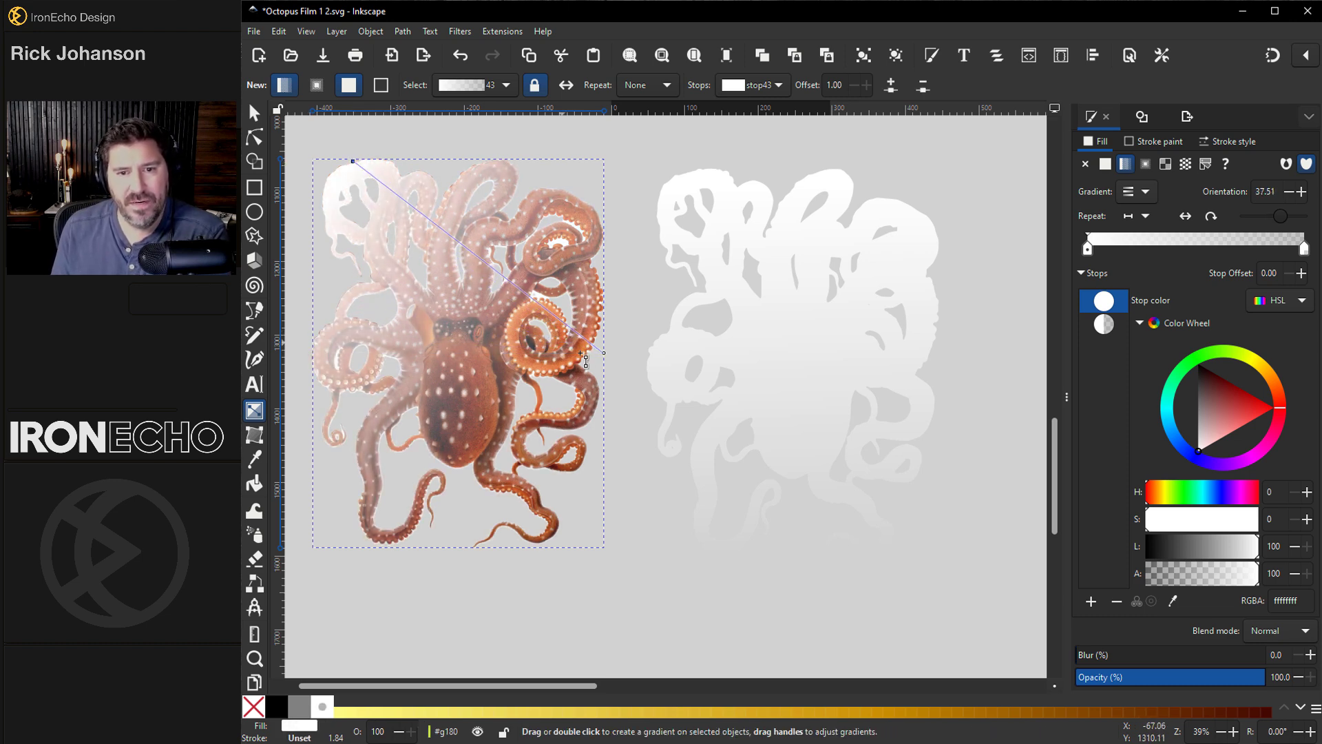
left_click_drag(597, 364, 534, 508)
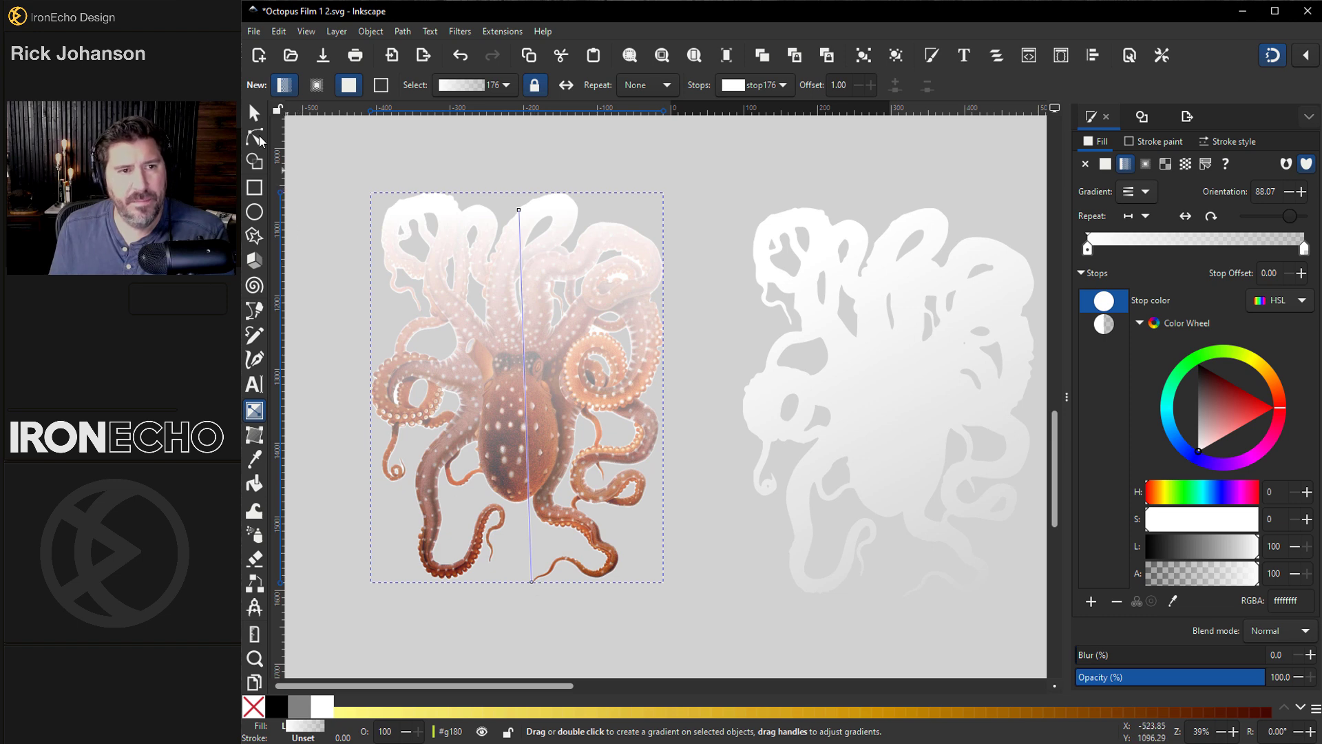
- Mask the octopus image with the gradient silhouette lying over it and move the masked octopus slightly aside
left_click(254, 113)
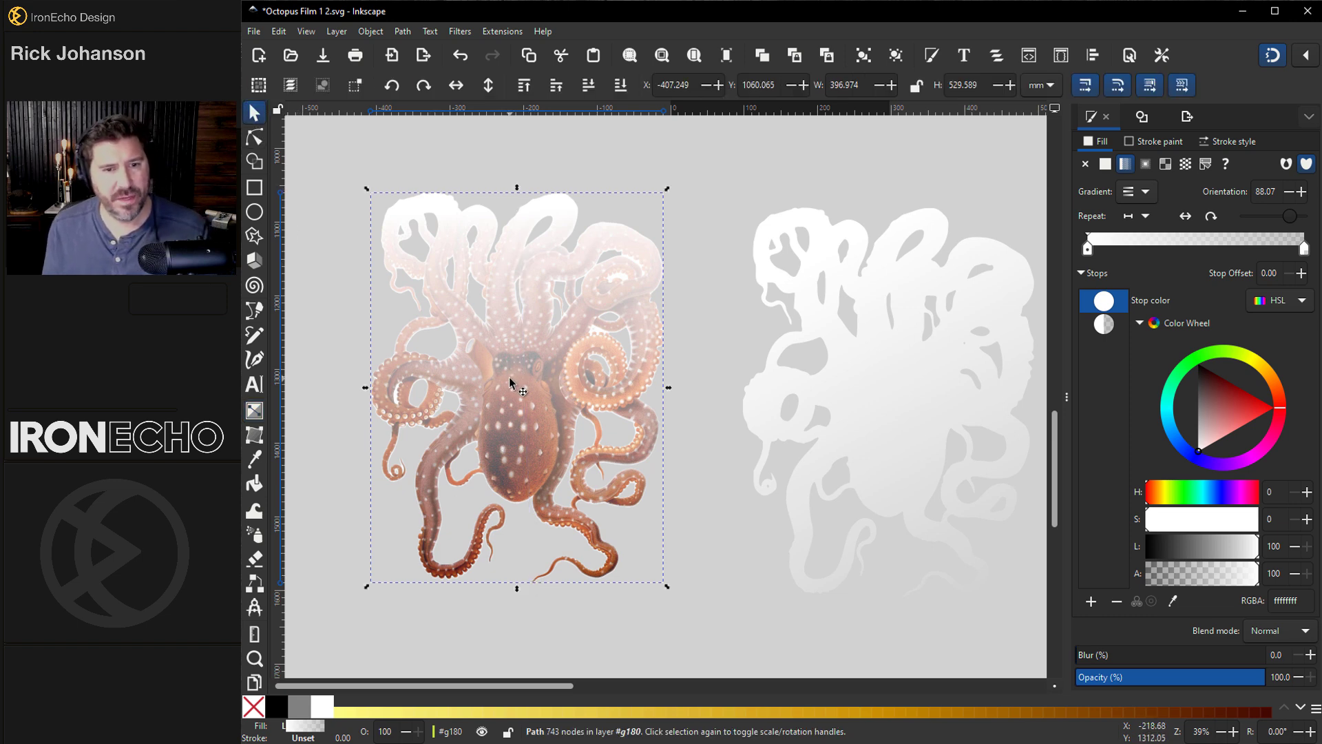
left_click_drag(331, 164, 718, 613)
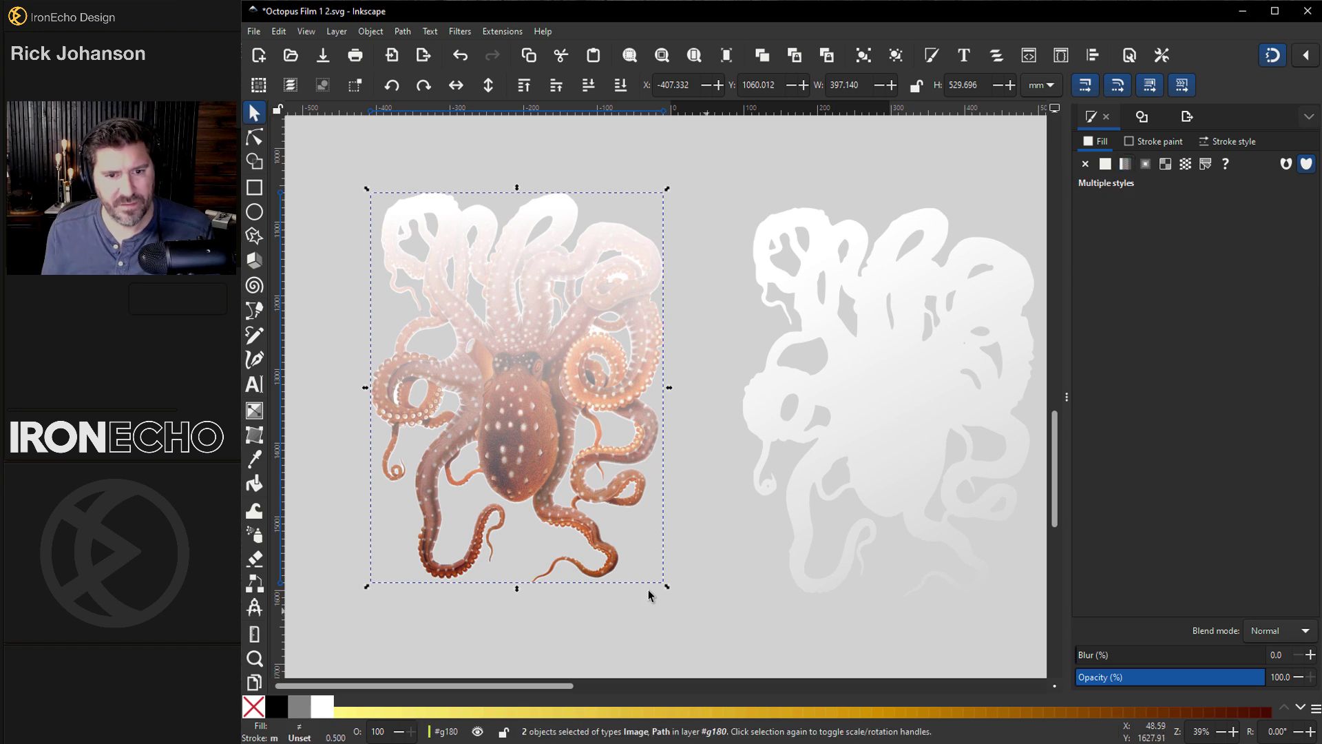
left_click_drag(326, 163, 723, 656)
left_click(370, 31)
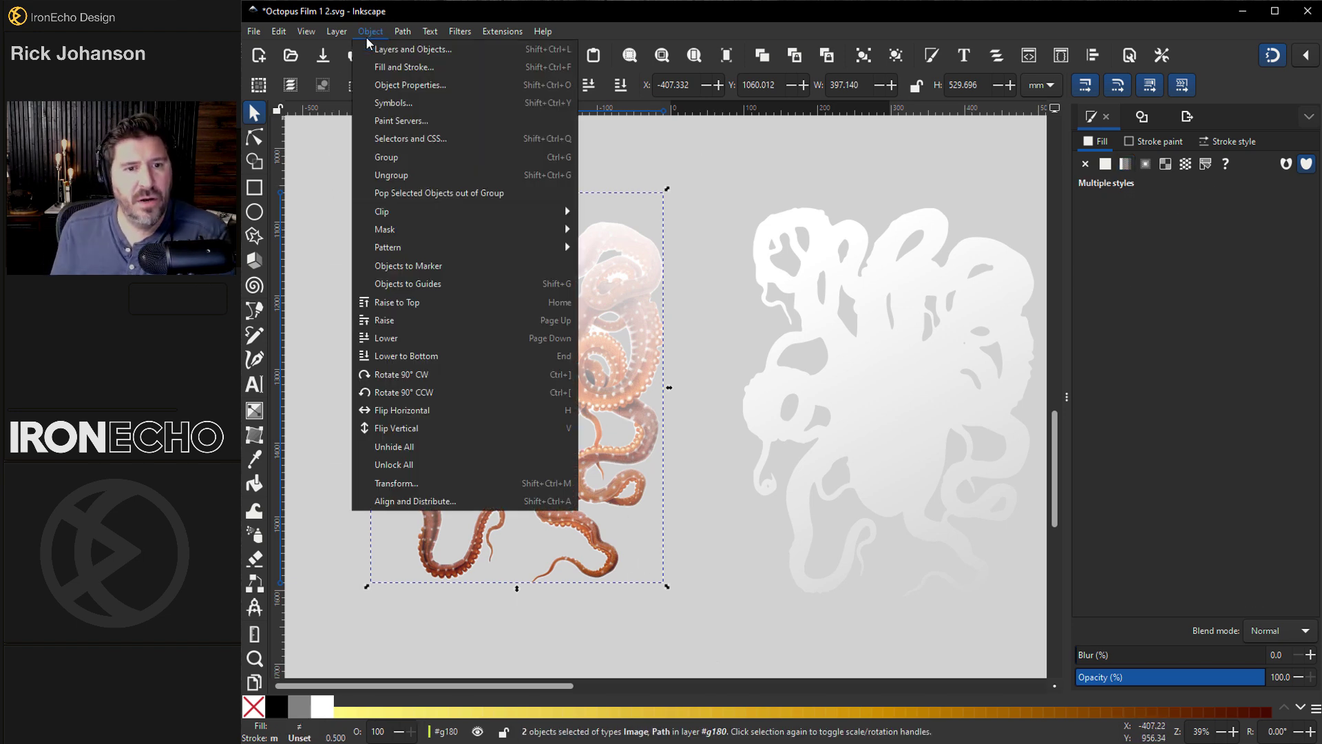
mouse_move(407, 230)
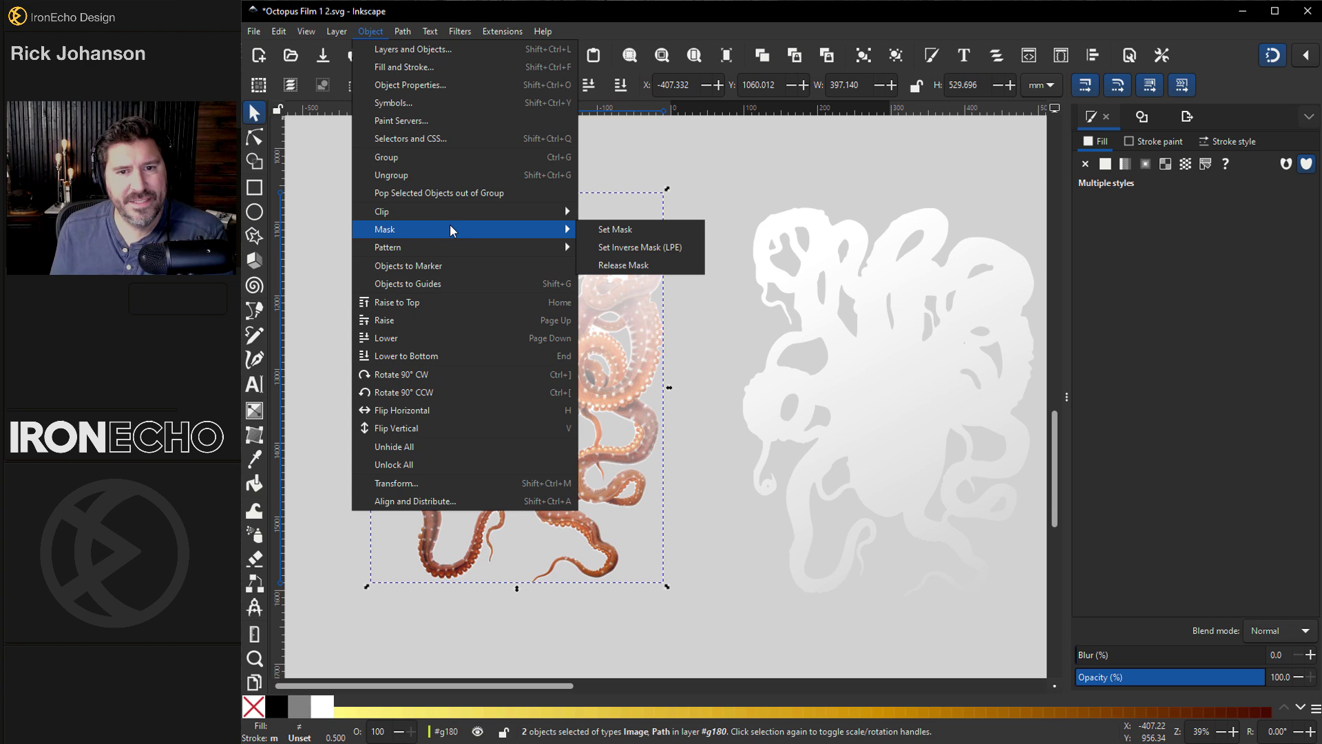
left_click(603, 230)
left_click_drag(519, 353, 547, 354)
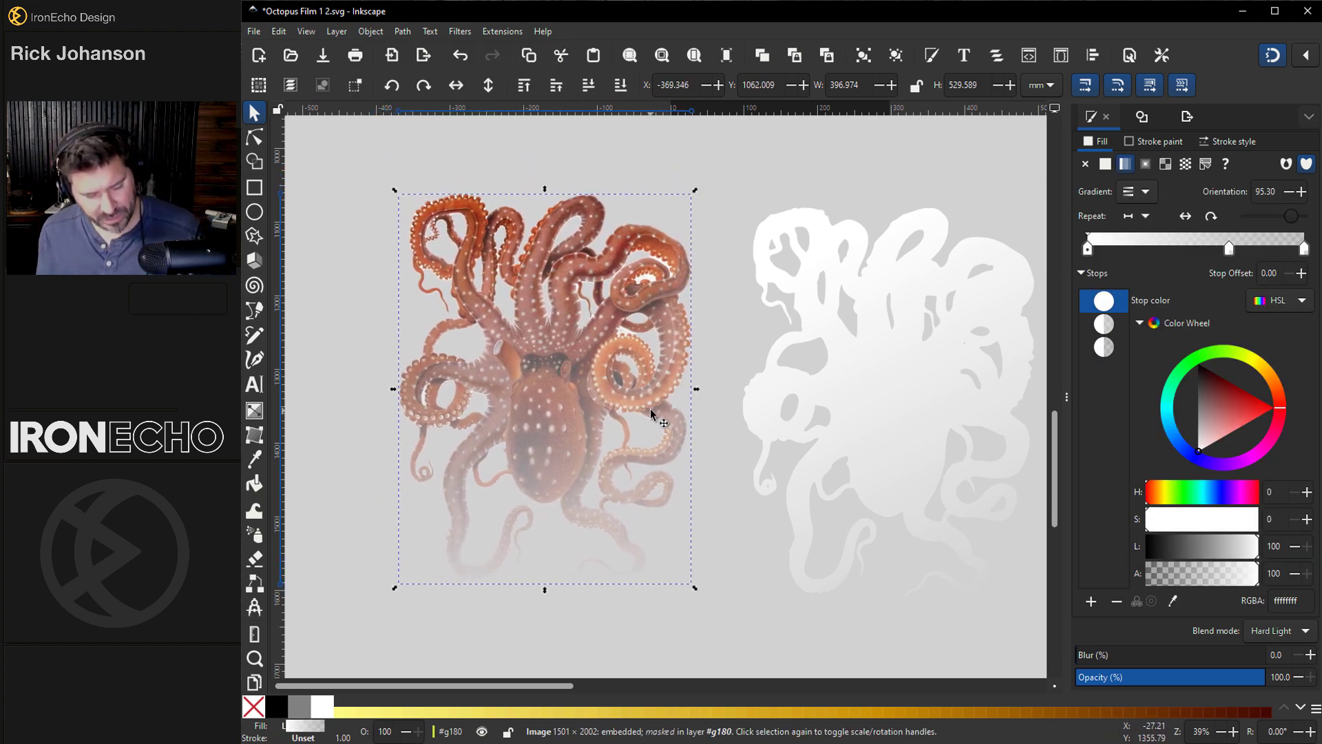
- Change the separate gradient silhouette to a flat white fill and shift the masked octopus slightly
scroll(651, 413, "down", 2)
left_click(774, 400)
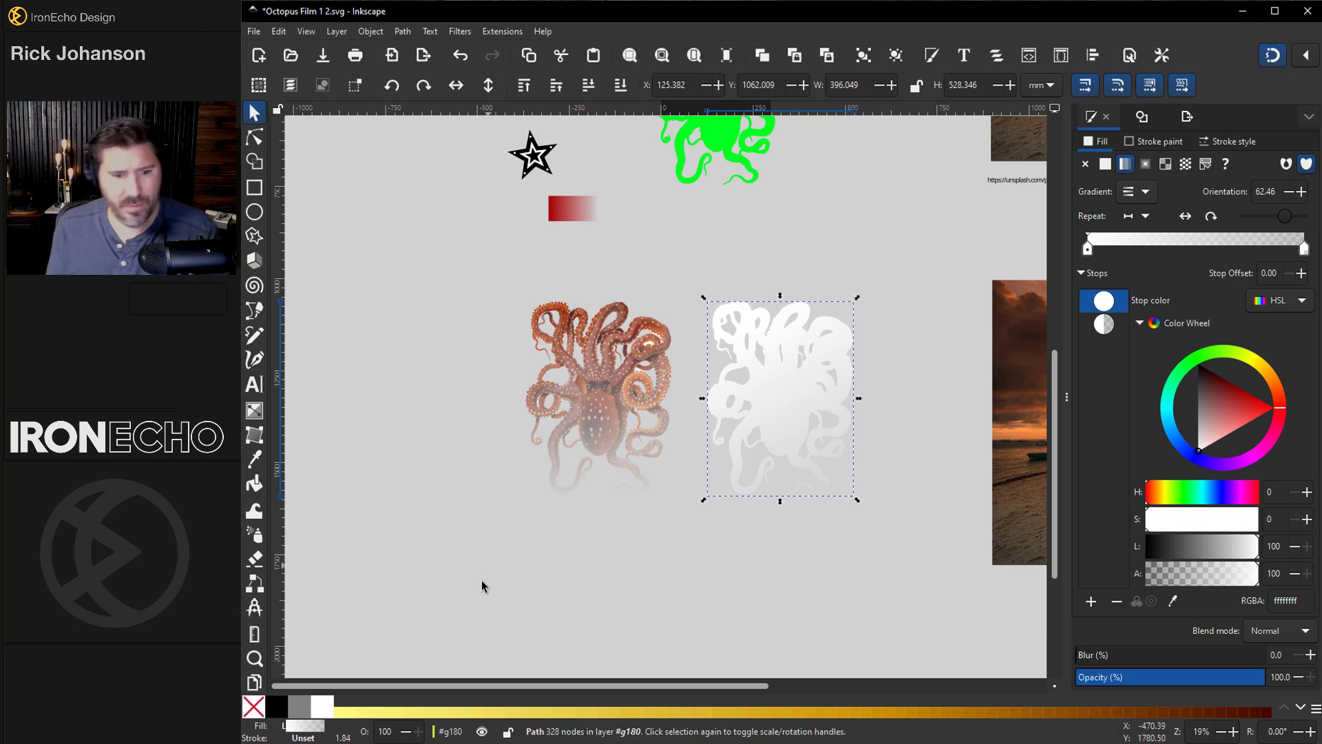
left_click(1106, 164)
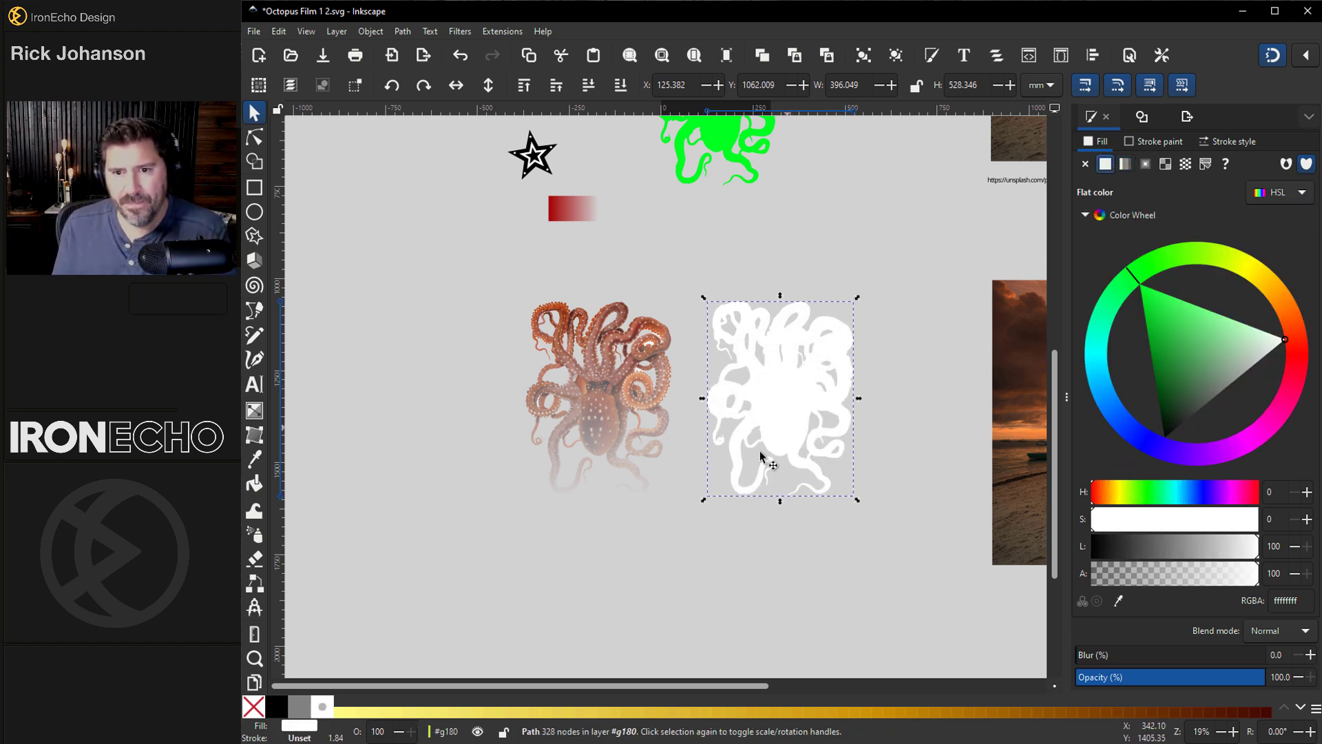
mouse_move(571, 412)
left_mouse_down()
mouse_move(582, 431)
mouse_move(565, 431)
mouse_move(582, 428)
left_mouse_up()
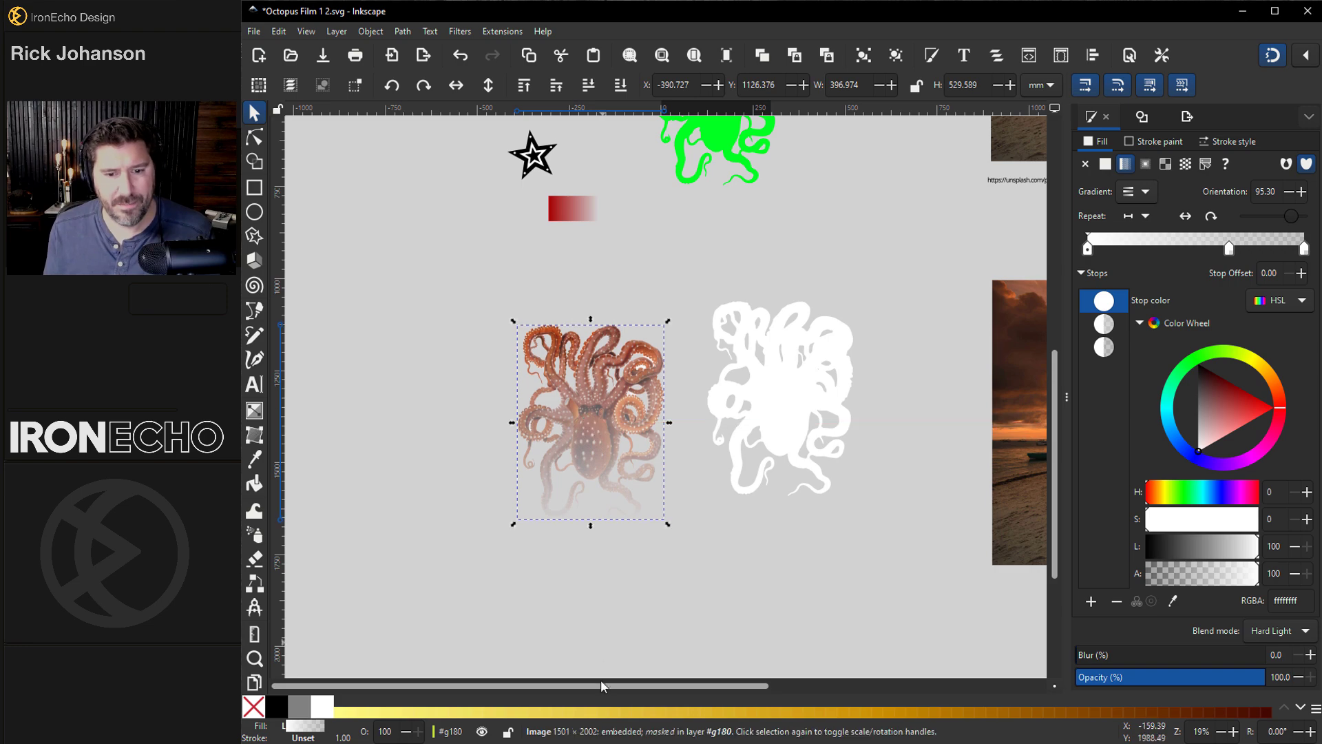
left_click_drag(639, 685, 777, 685)
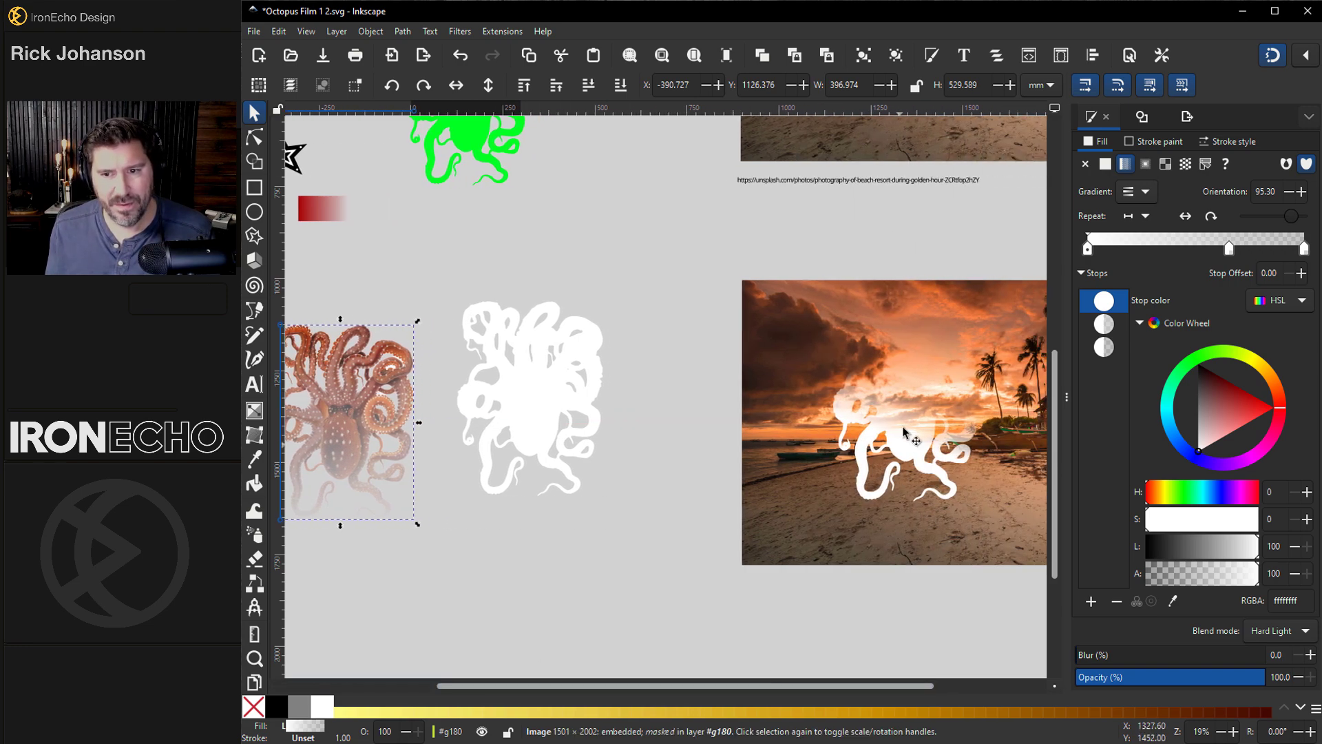
- Examine the original beach photo, and check the direction of the gradient on the silhouette lying over the beach copy
scroll(894, 425, "up", 5)
scroll(894, 425, "up", 5)
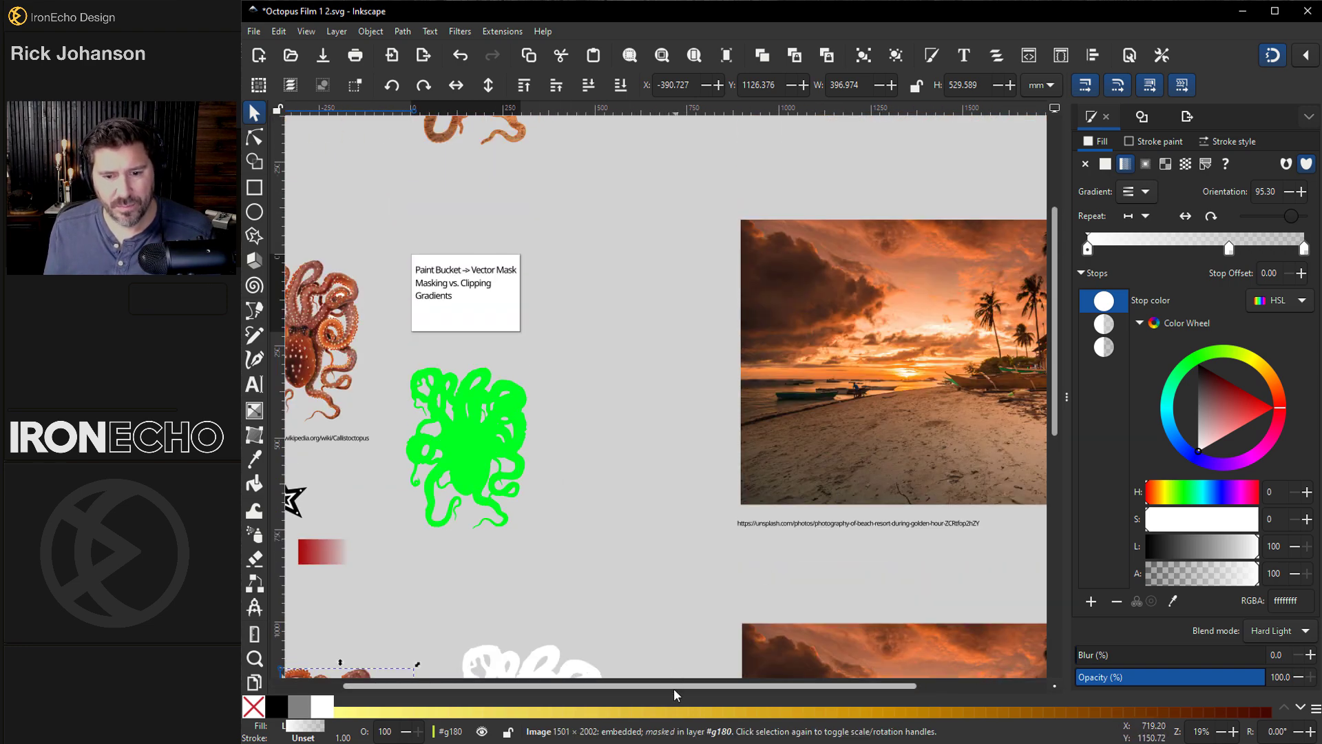
left_click_drag(674, 686, 800, 685)
scroll(799, 406, "up", 1)
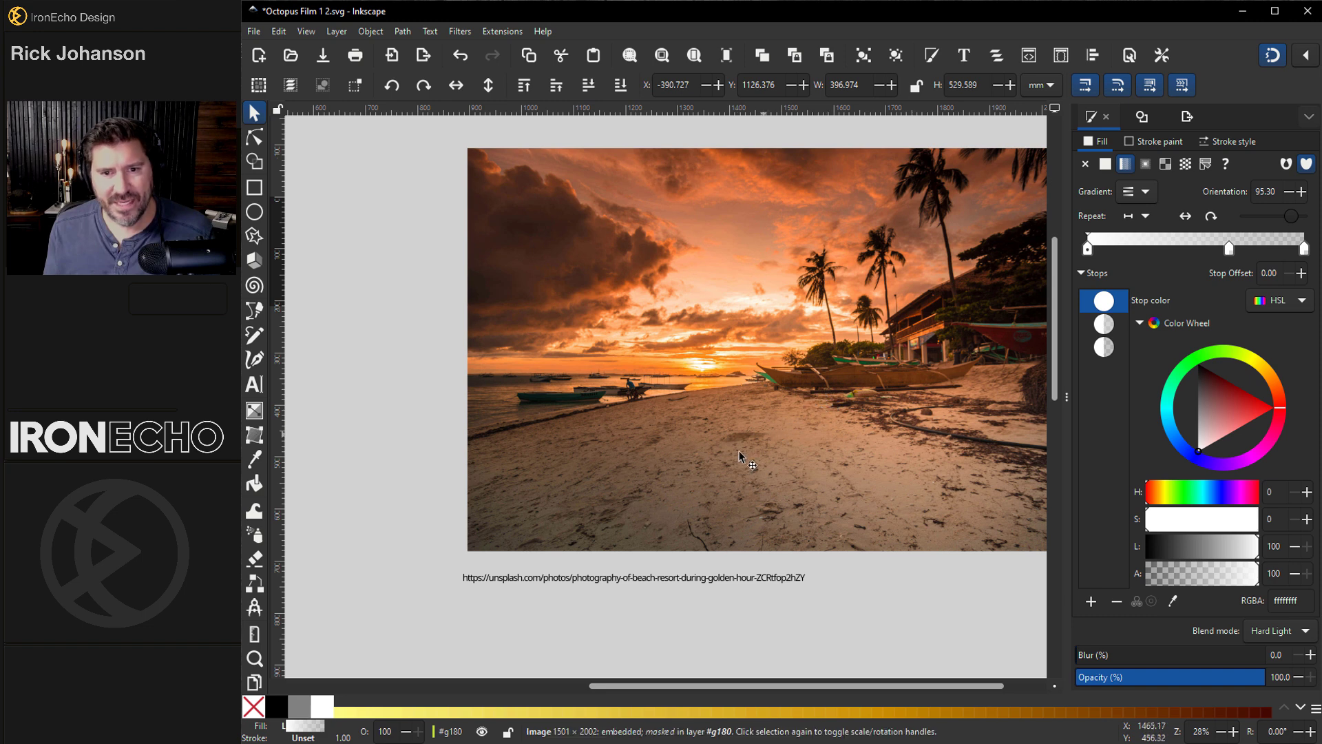
left_click_drag(671, 684, 723, 683)
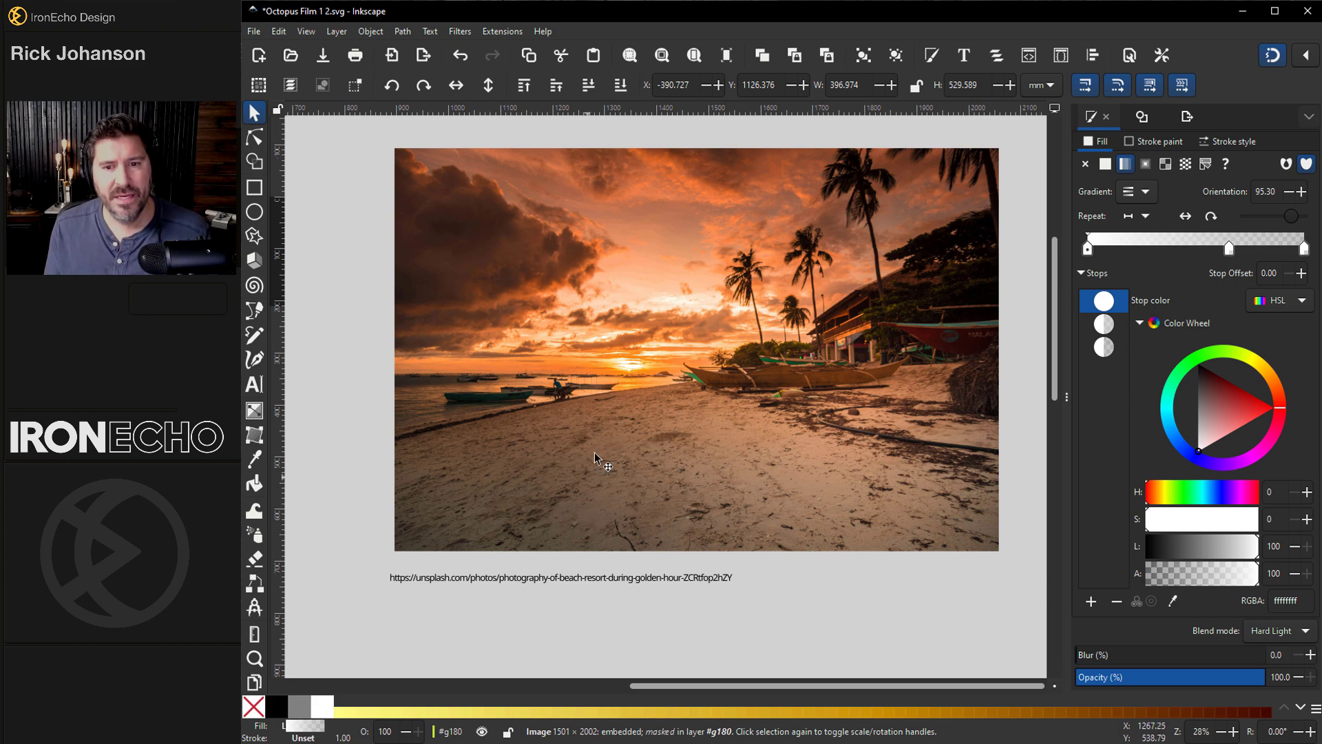
key("ctrl+z")
key("ctrl+z")
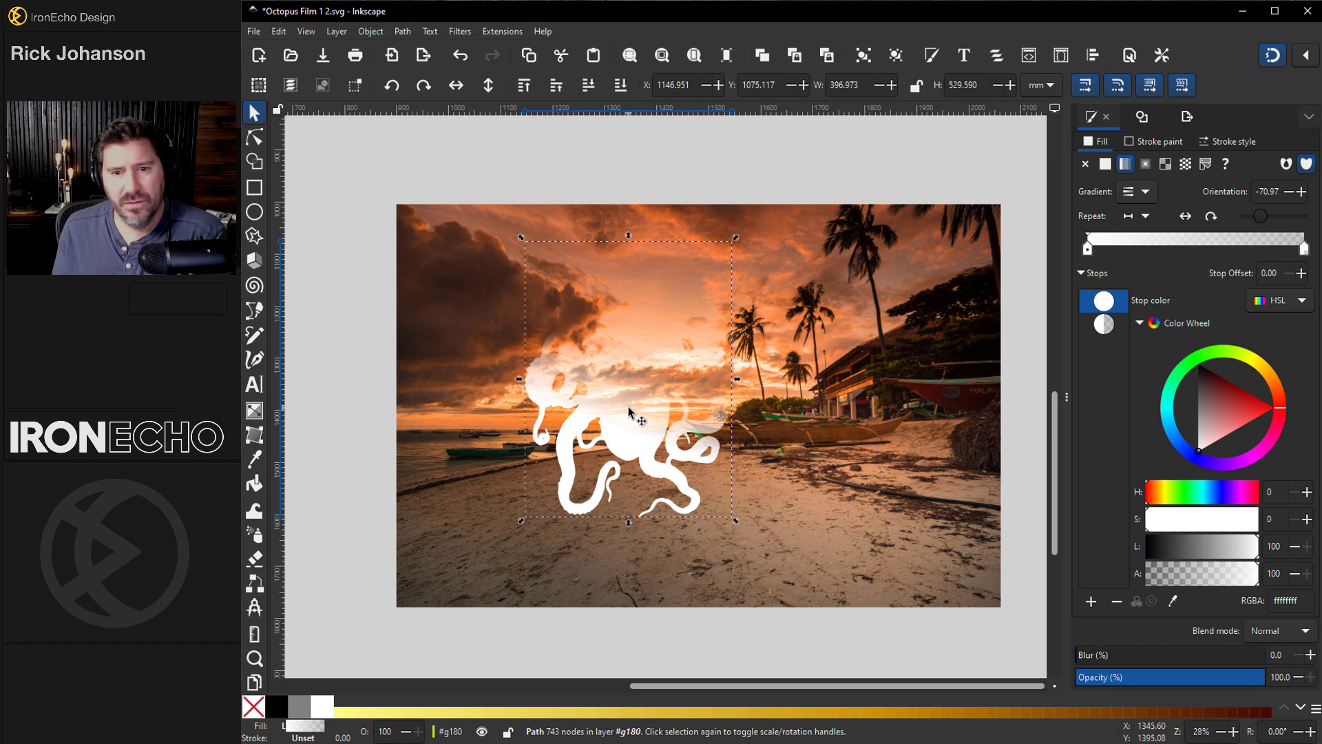
left_click(255, 412)
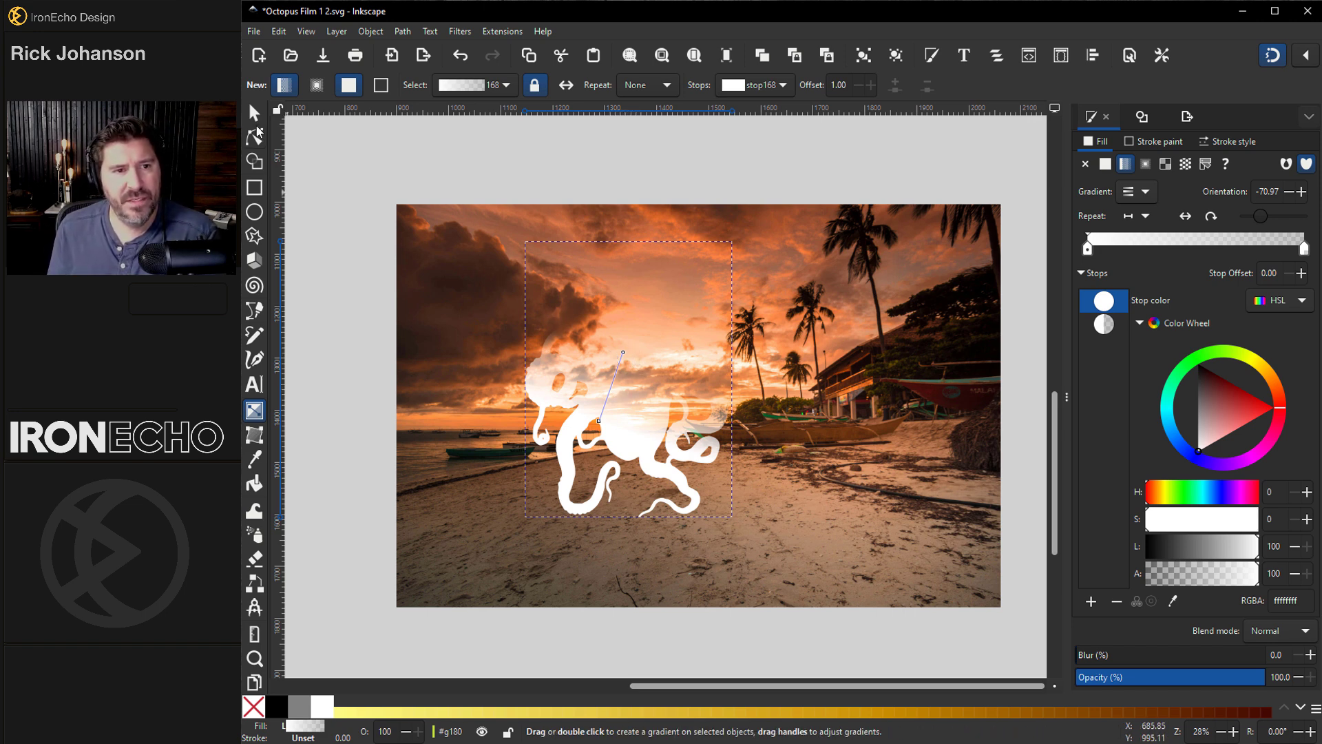
left_click(253, 114)
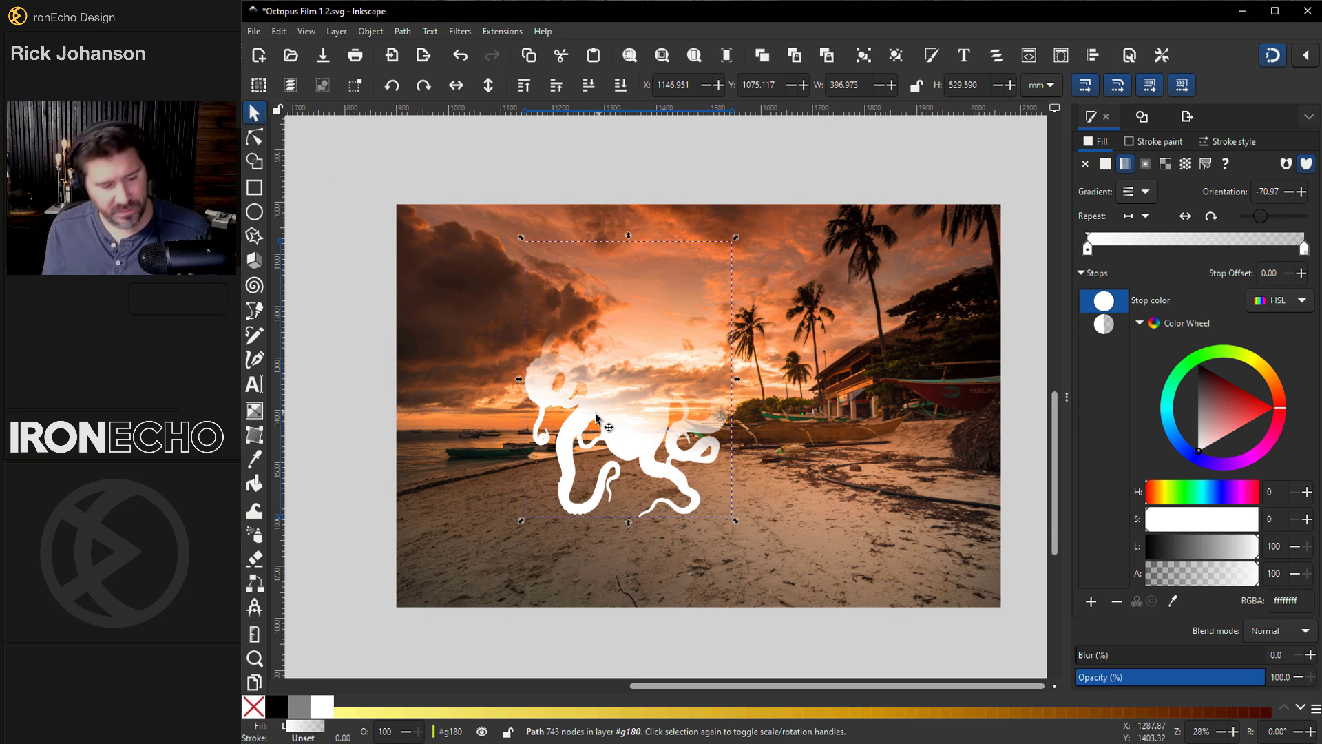
- Mask the beach photo with the gradient silhouette lying over it and shift the masked result slightly
key("ctrl+a")
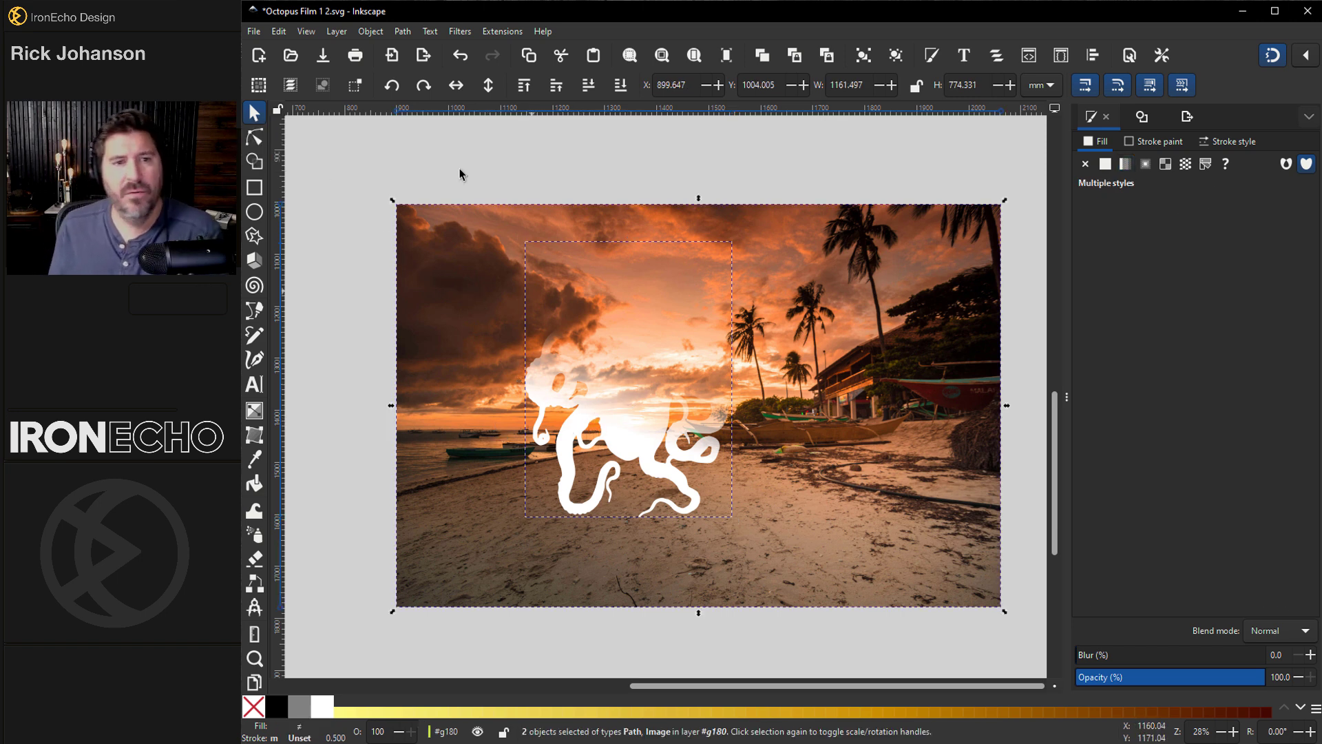
left_click(370, 31)
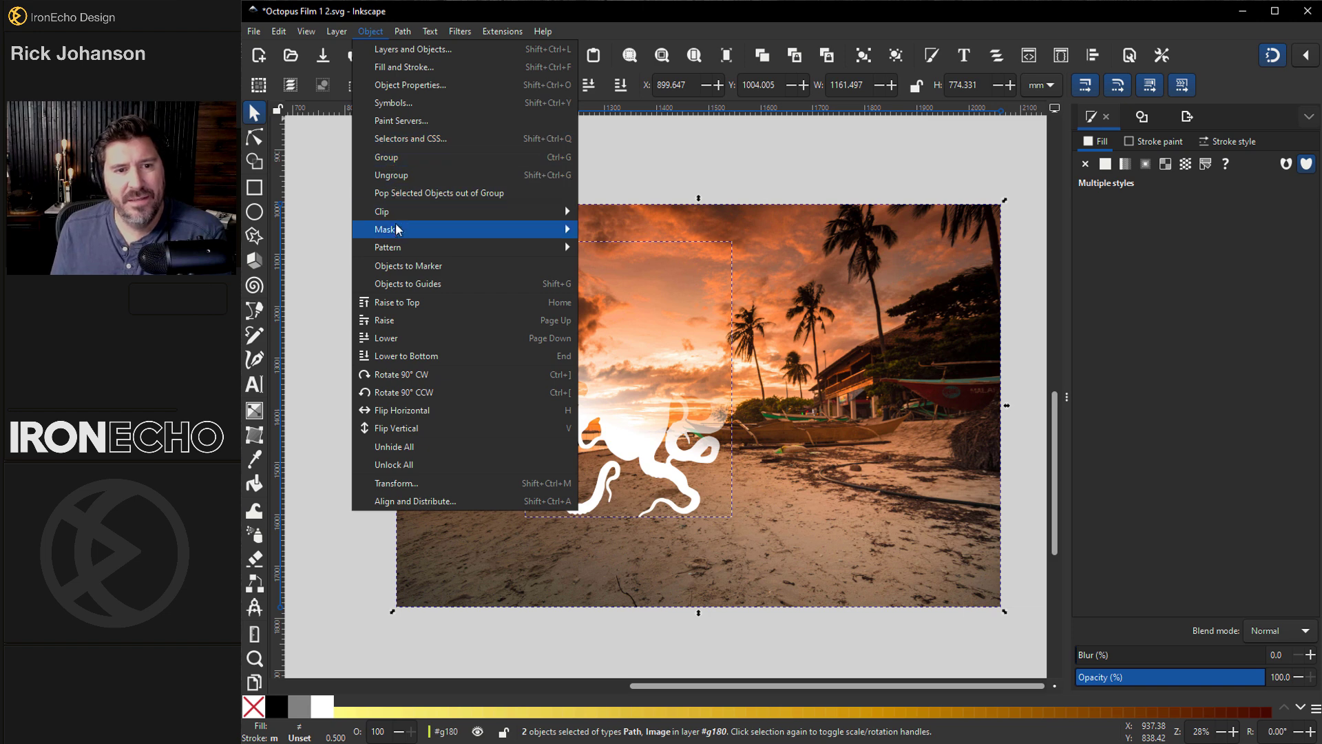
mouse_move(397, 230)
left_click(593, 228)
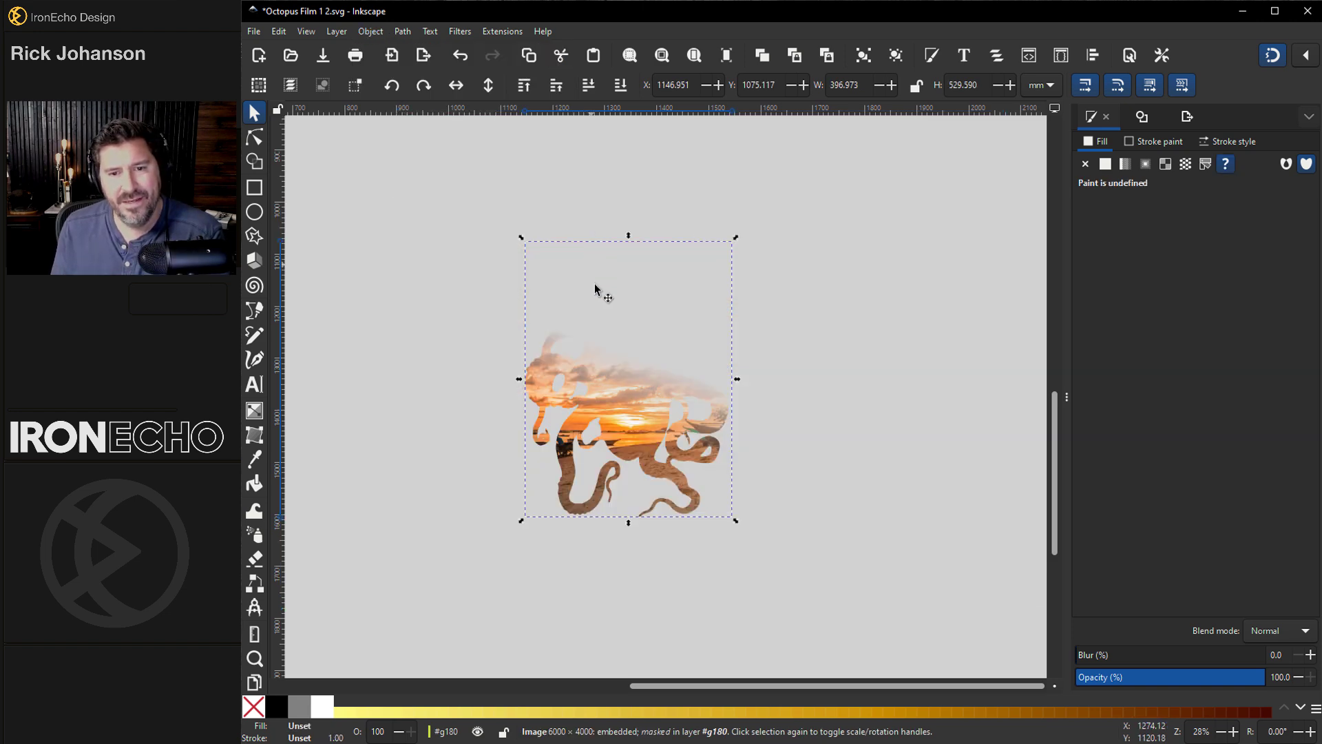
mouse_move(640, 422)
left_mouse_down()
mouse_move(657, 394)
mouse_move(633, 417)
left_mouse_up()
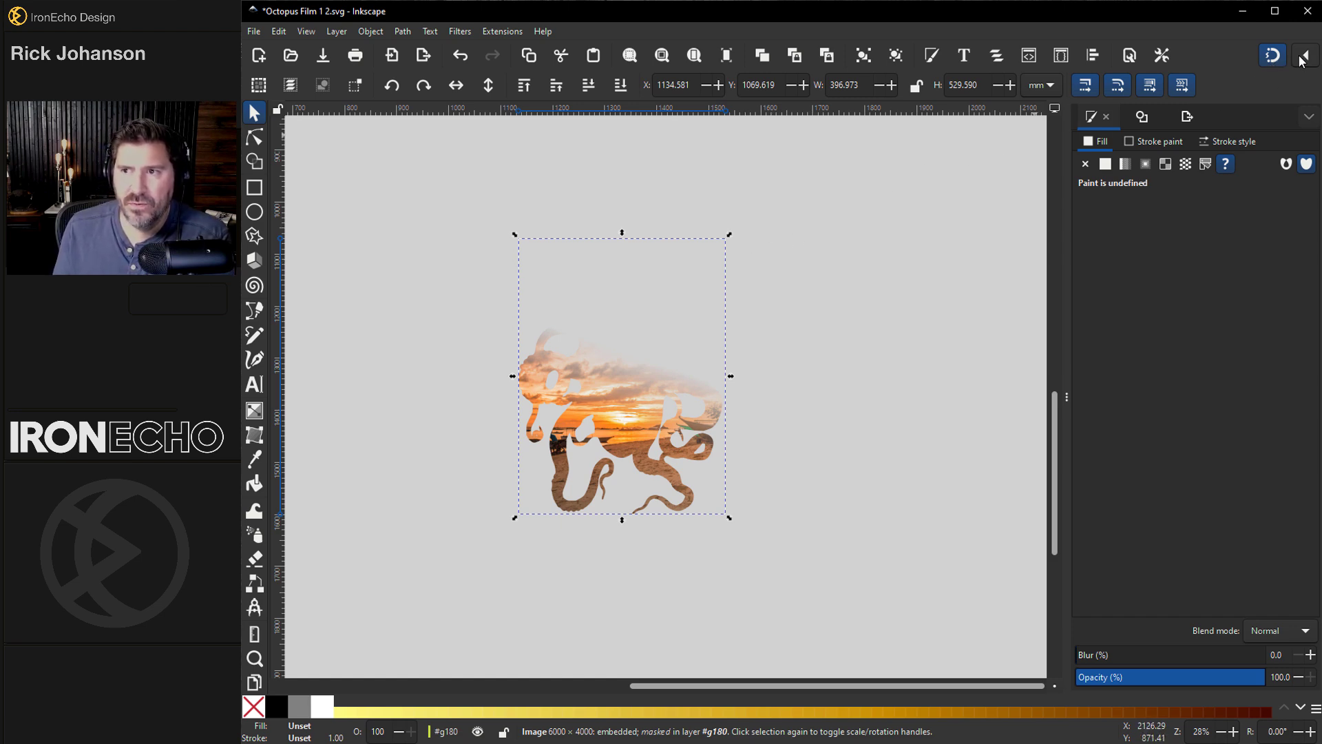
mouse_move(1273, 68)
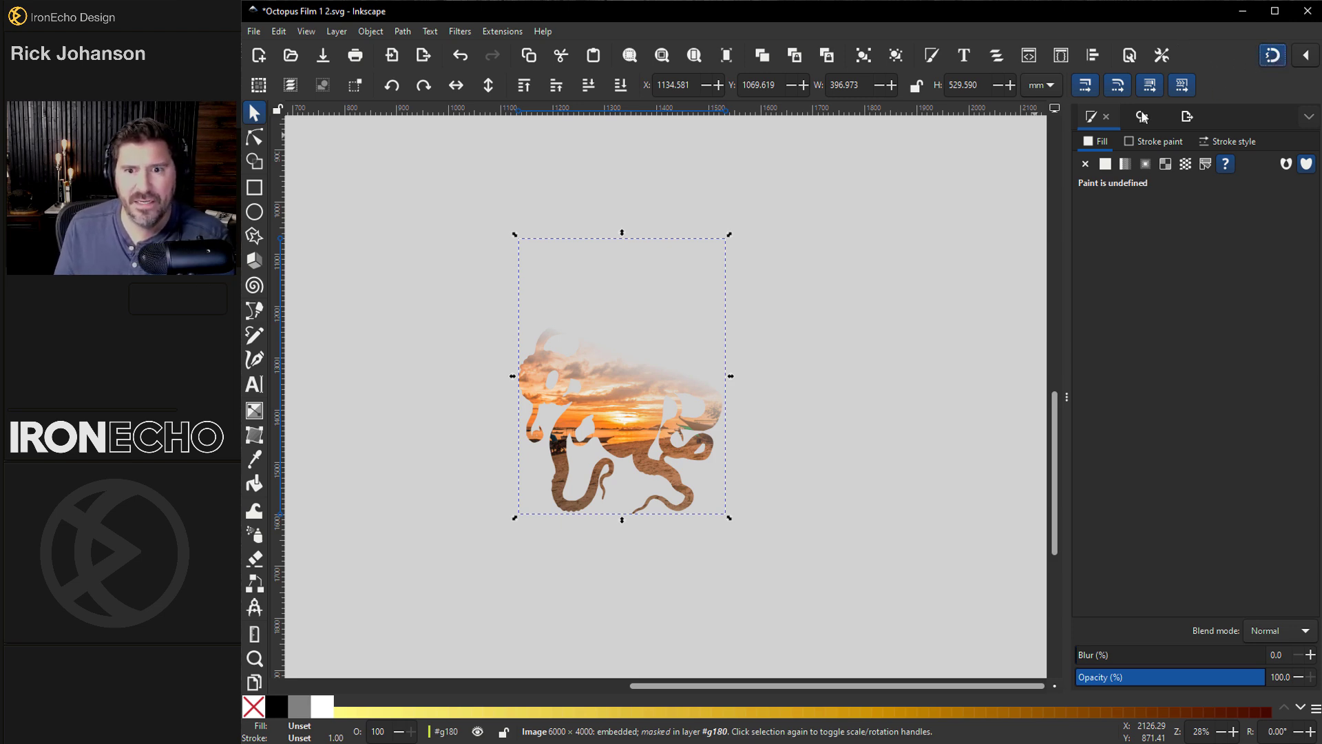
- Move the masked octopus image between the white silhouette and the masked beach image and nudge it slightly down
left_click_drag(665, 684, 373, 684)
left_click(335, 399)
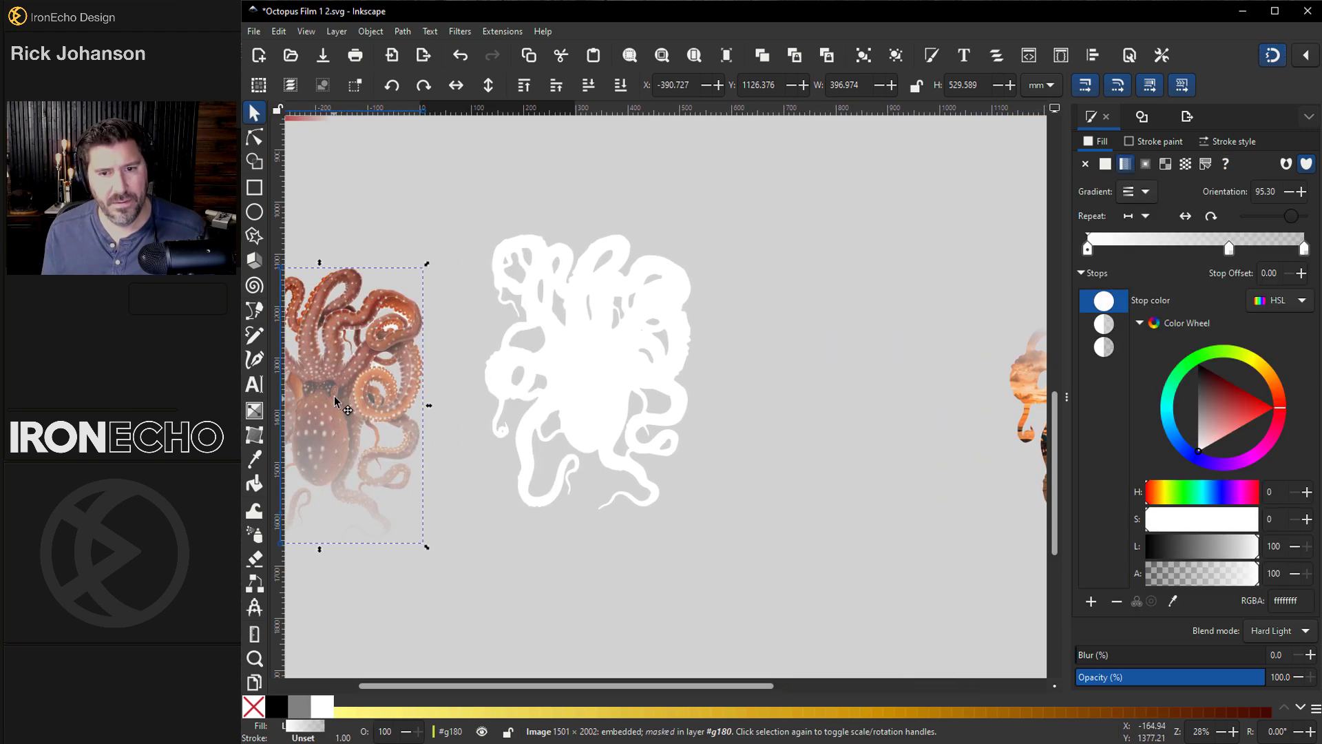
left_click_drag(334, 402, 838, 415)
left_click_drag(742, 684, 879, 683)
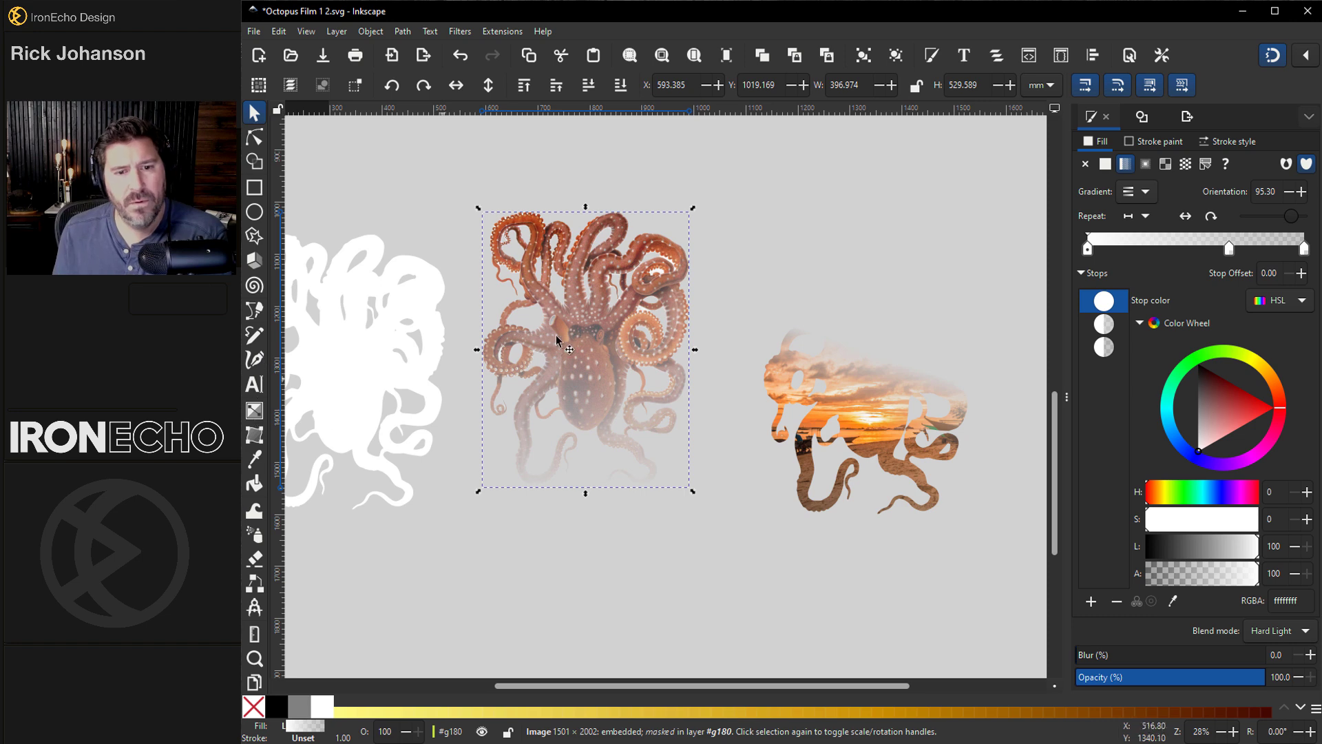
left_click_drag(608, 332, 671, 314)
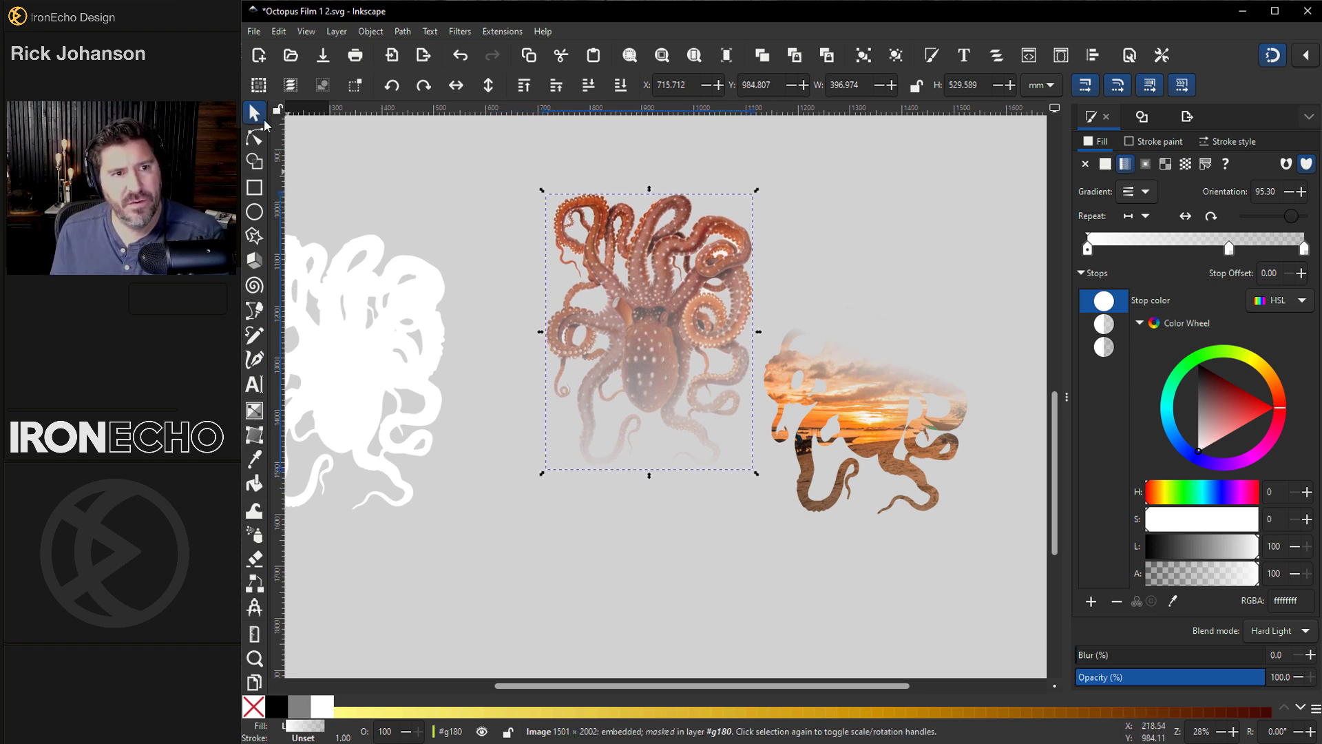
key("Left")
key("Down")
key("Down")
key("Down")
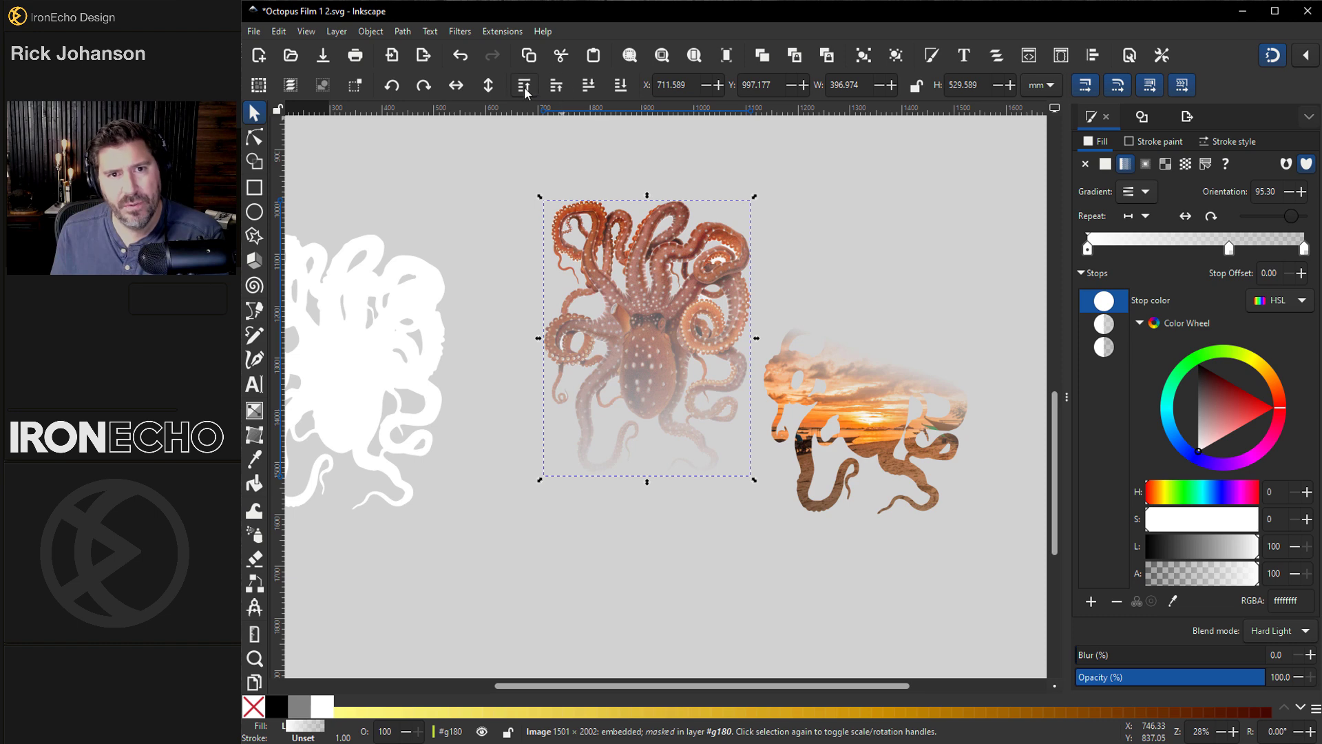
- Try overlapping the masked octopus with the masked beach image, and move it back aside
left_click_drag(586, 303, 633, 325)
mouse_move(776, 344)
left_mouse_down()
mouse_move(851, 342)
mouse_move(761, 346)
left_mouse_up()
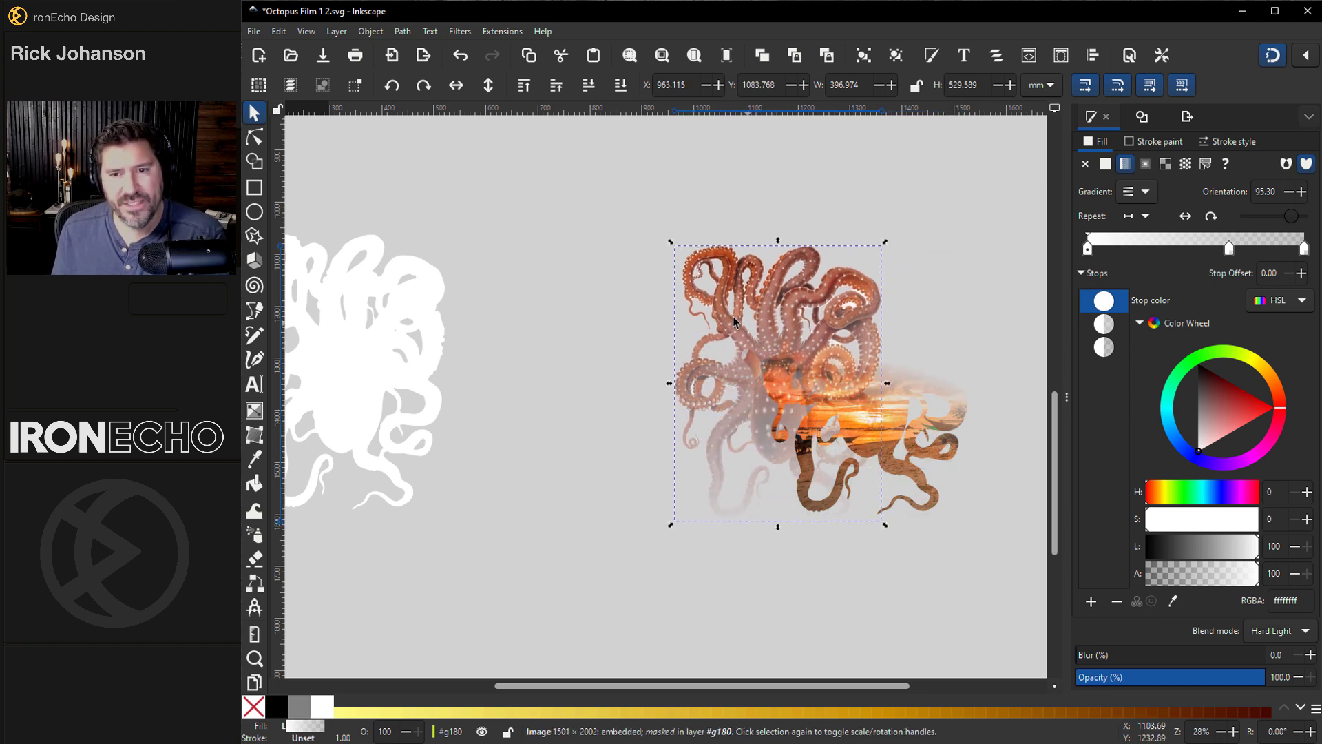
left_click(678, 310)
left_click(686, 310)
left_click_drag(686, 311, 541, 253)
- Try the white silhouette over the masked beach image, and move it away to the lower left
left_click(368, 360)
left_click_drag(369, 361, 881, 360)
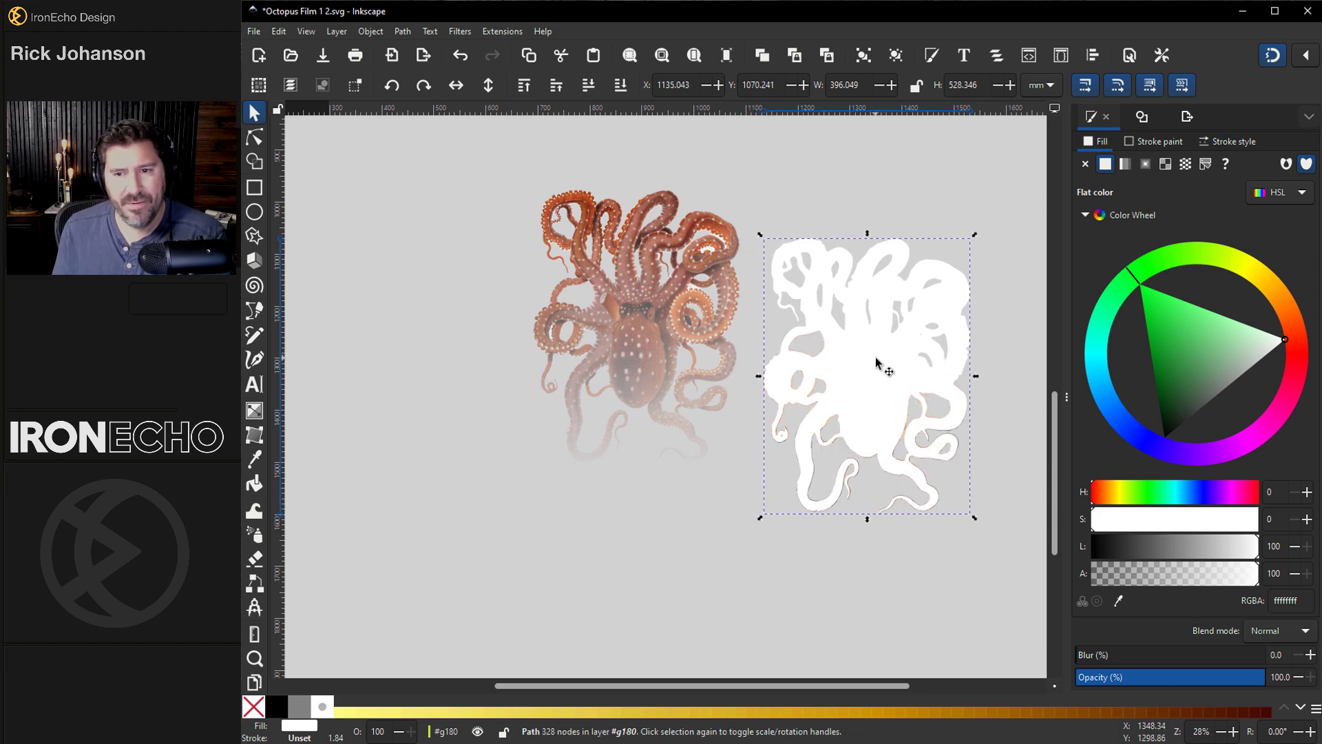
scroll(909, 404, "up", 1)
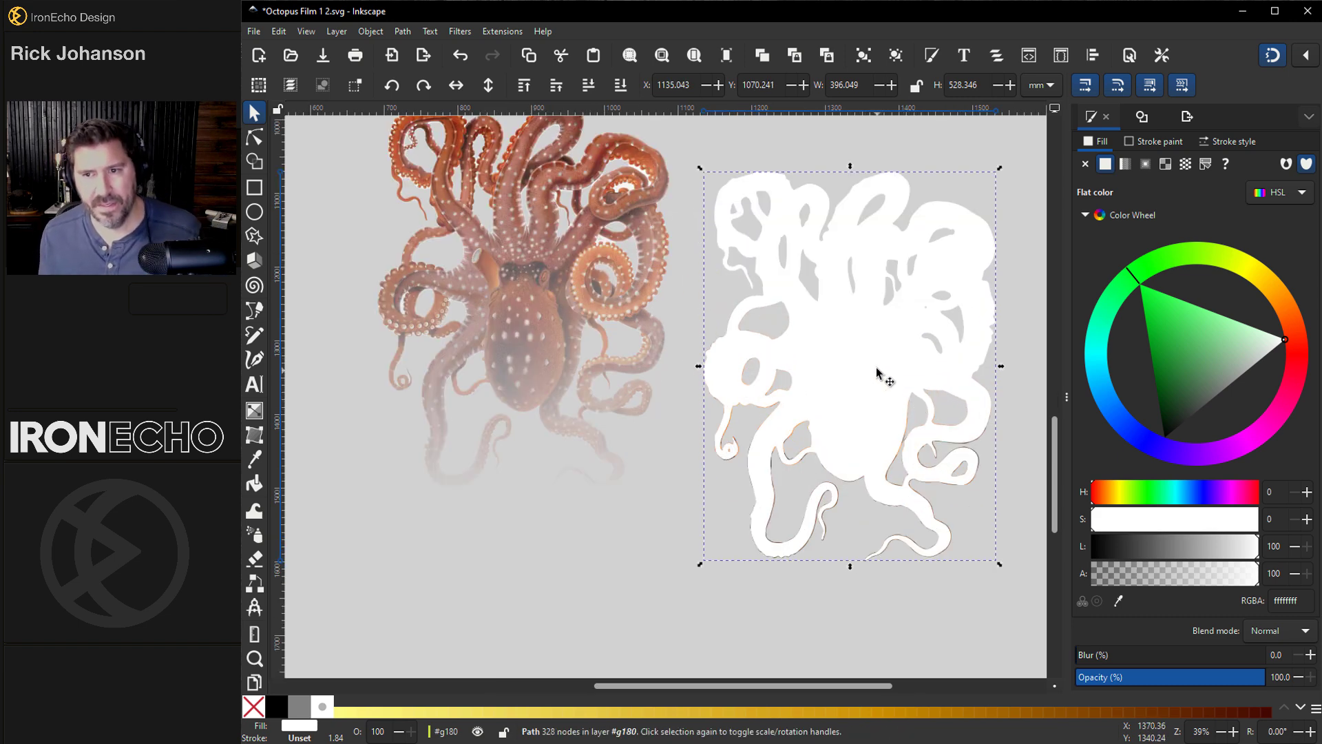
left_click_drag(874, 335, 396, 498)
- Align the masked octopus exactly over the masked beach image and group the two images
left_click(568, 281)
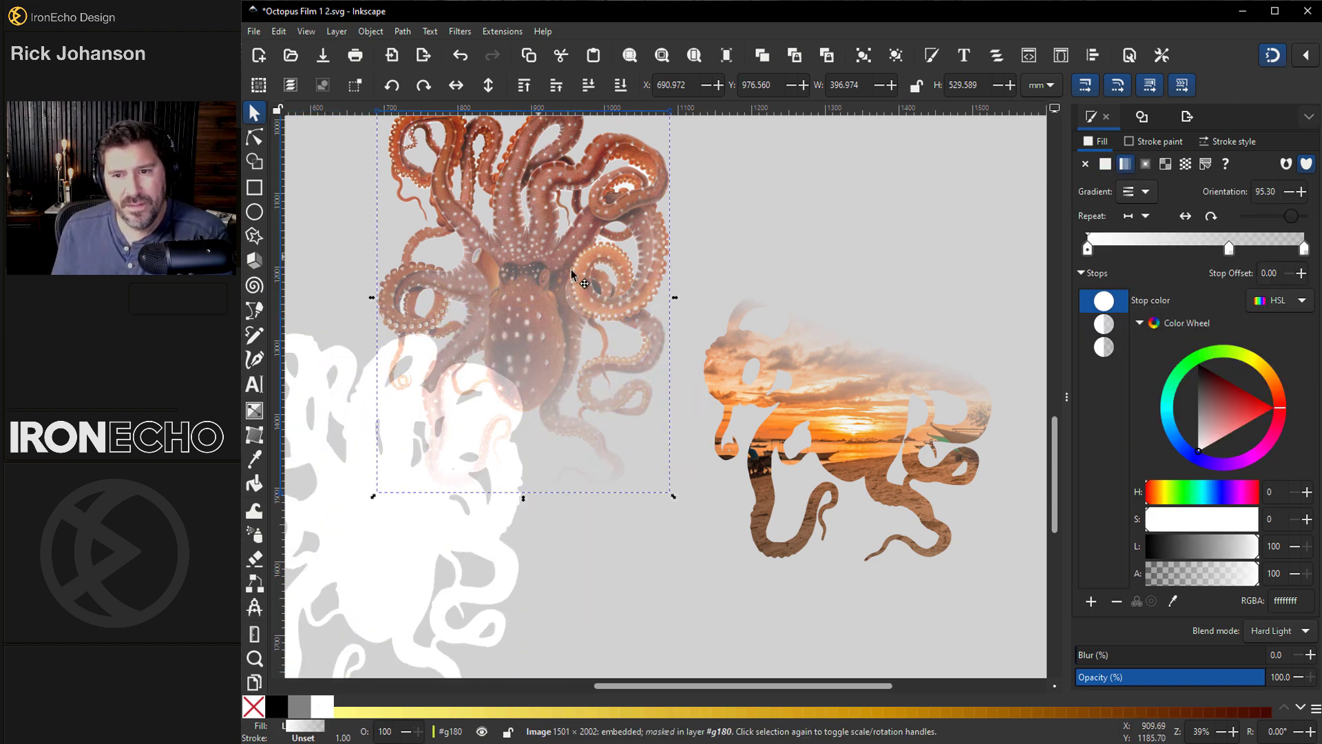
left_click_drag(572, 271, 874, 327)
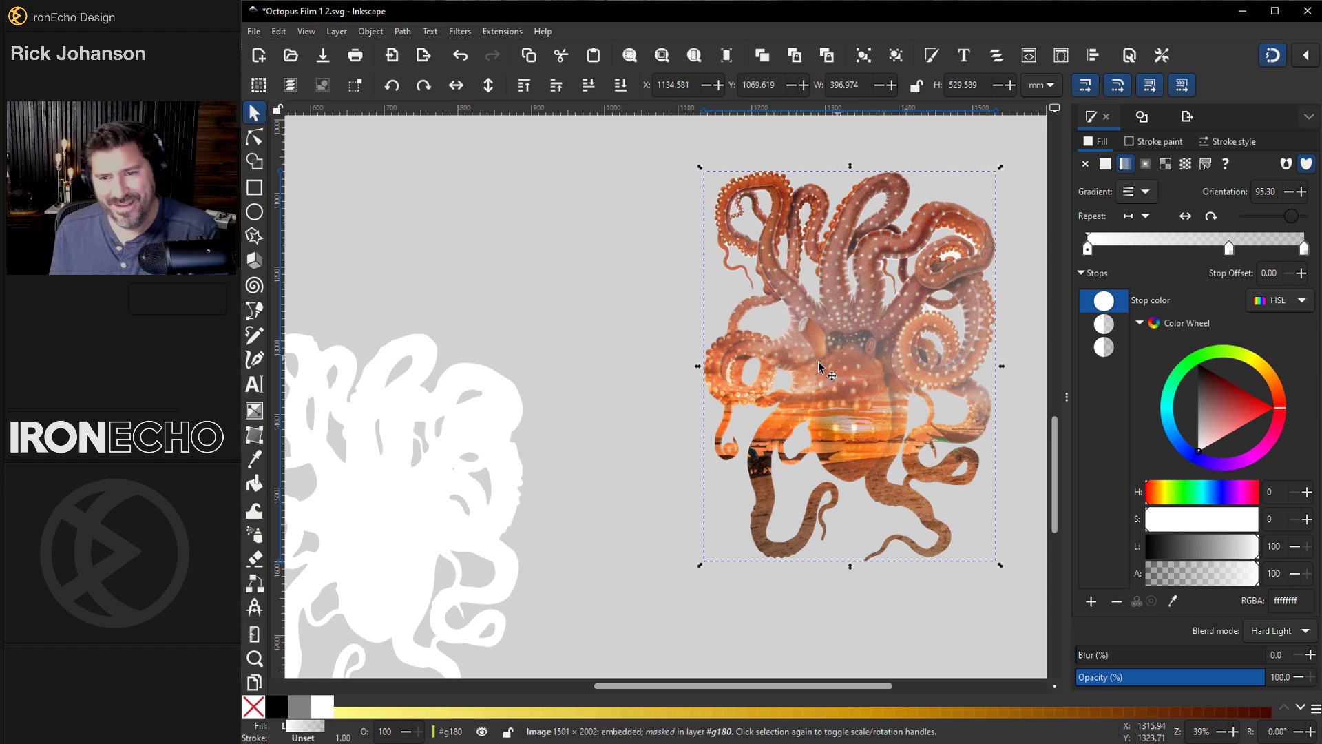
scroll(480, 173, "right", 6)
left_click_drag(471, 138, 909, 604)
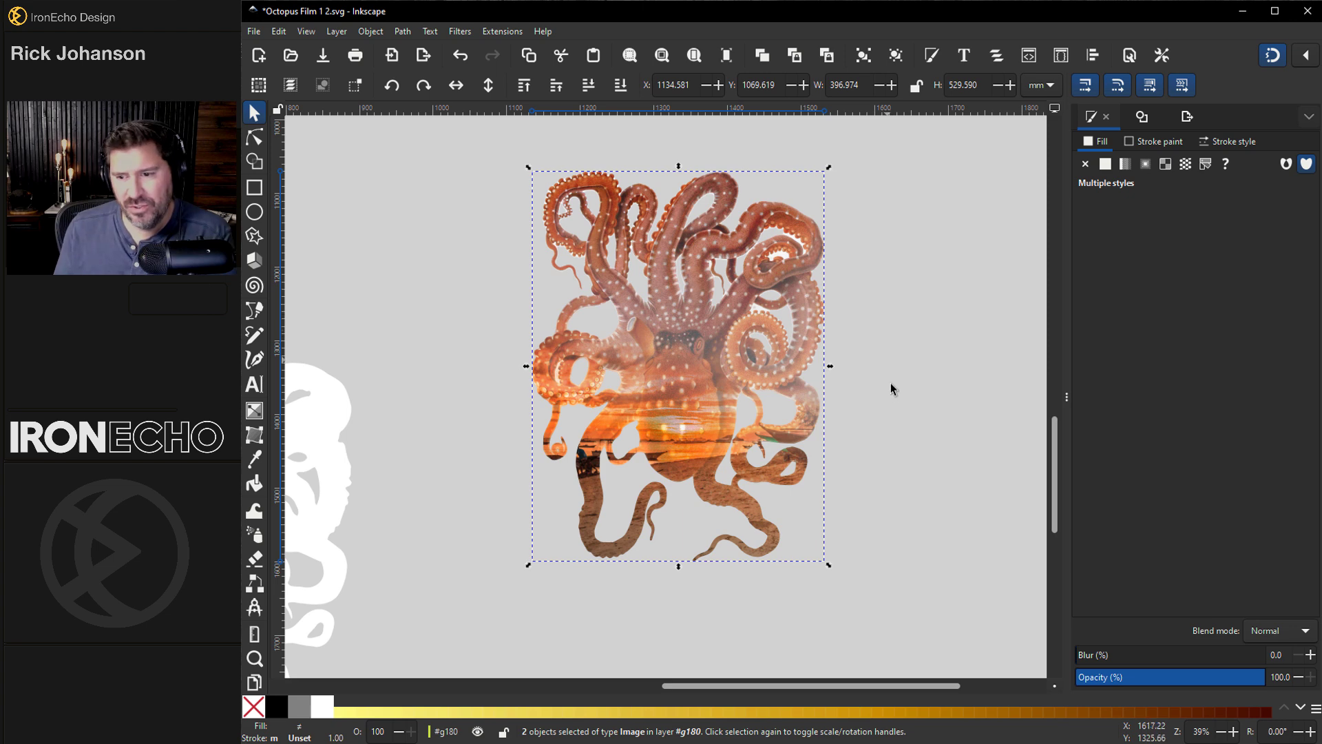
key("Tab")
key("3")
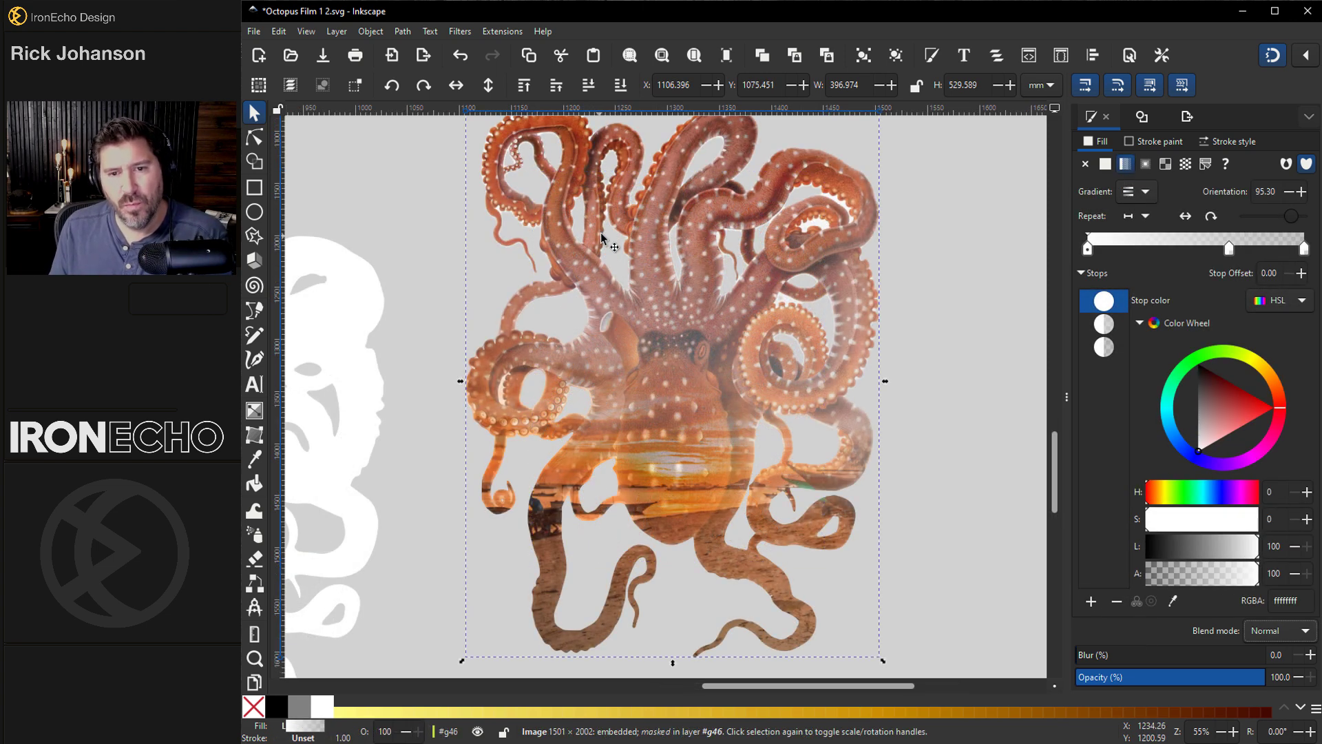
- Try the Color Burn and Screen blend modes on the masked octopus image
left_click(1250, 630)
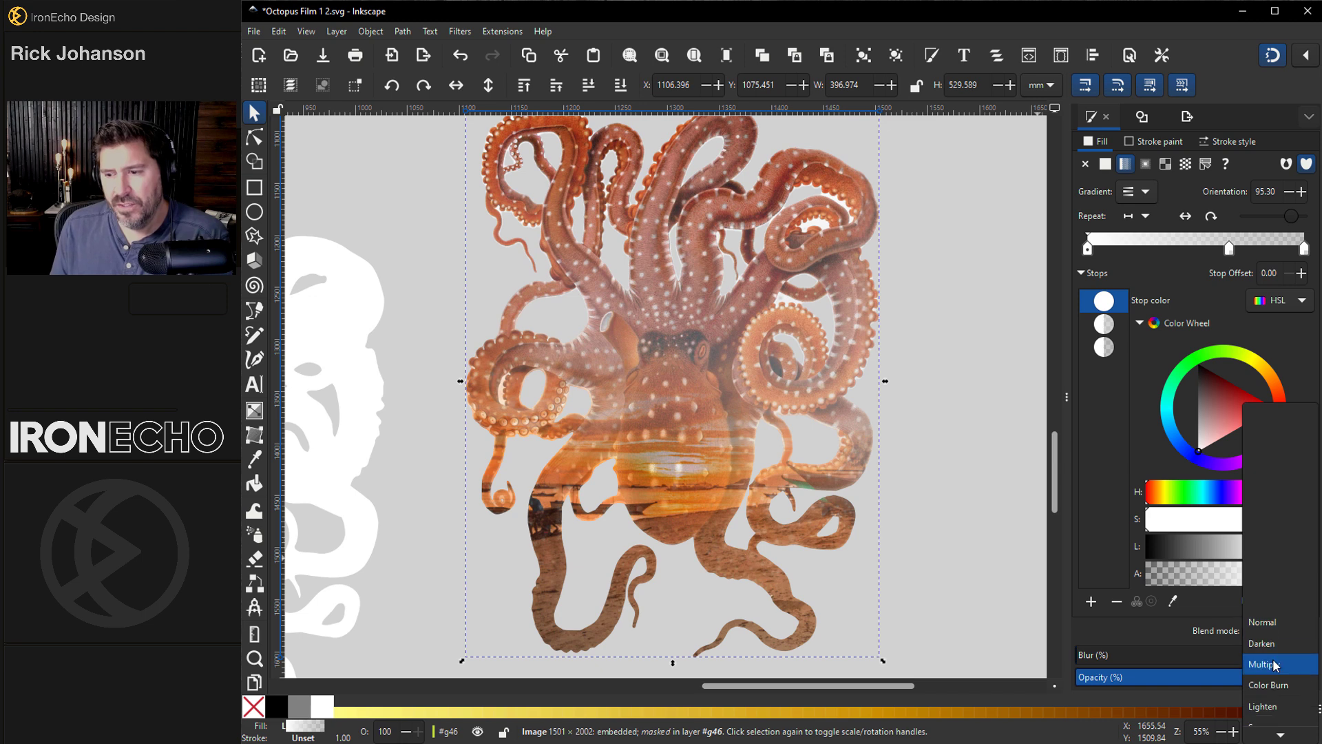
left_click(1287, 679)
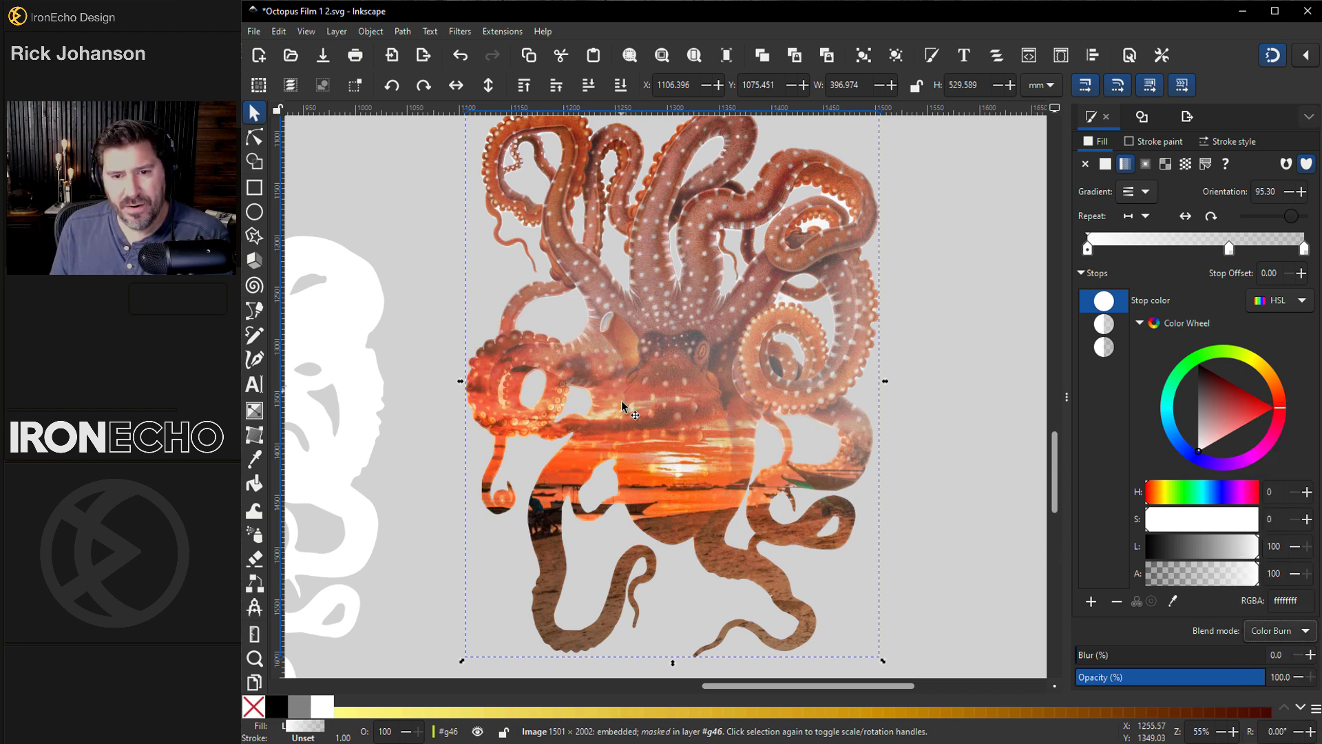
left_click(1279, 632)
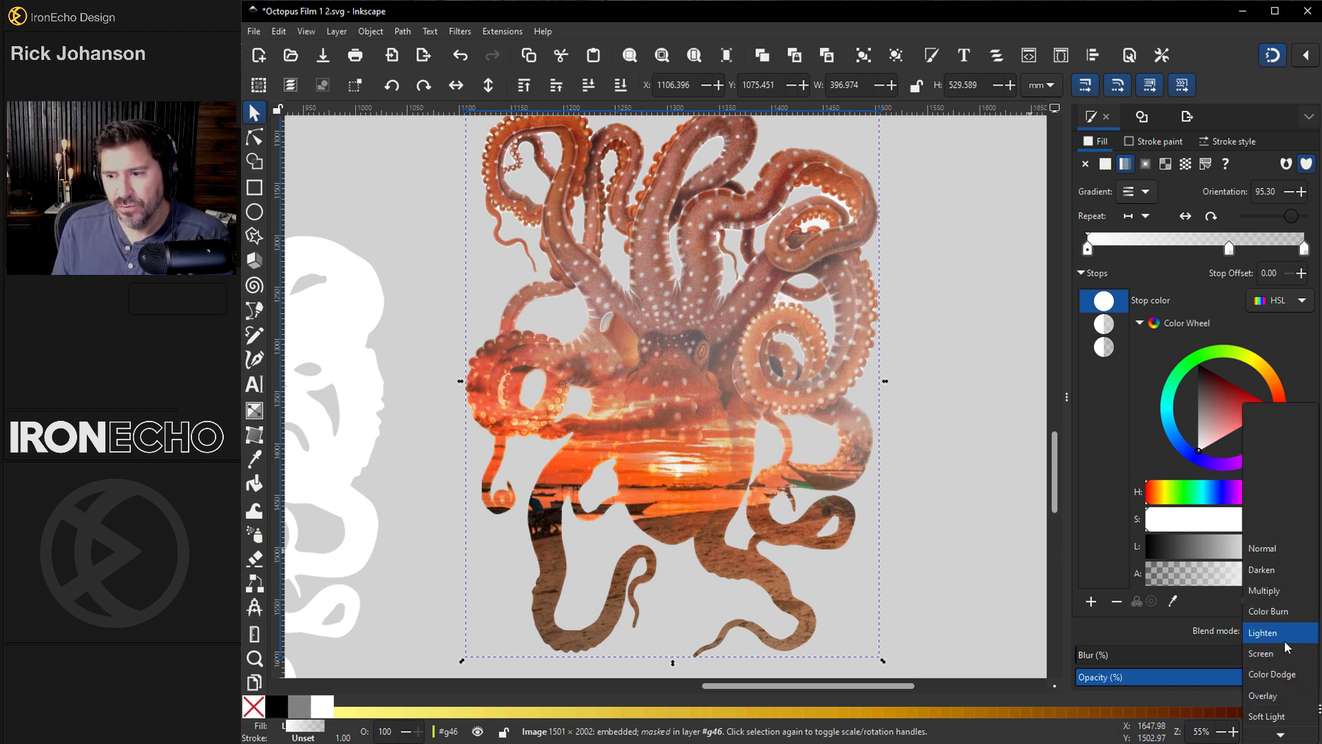
left_click(1285, 654)
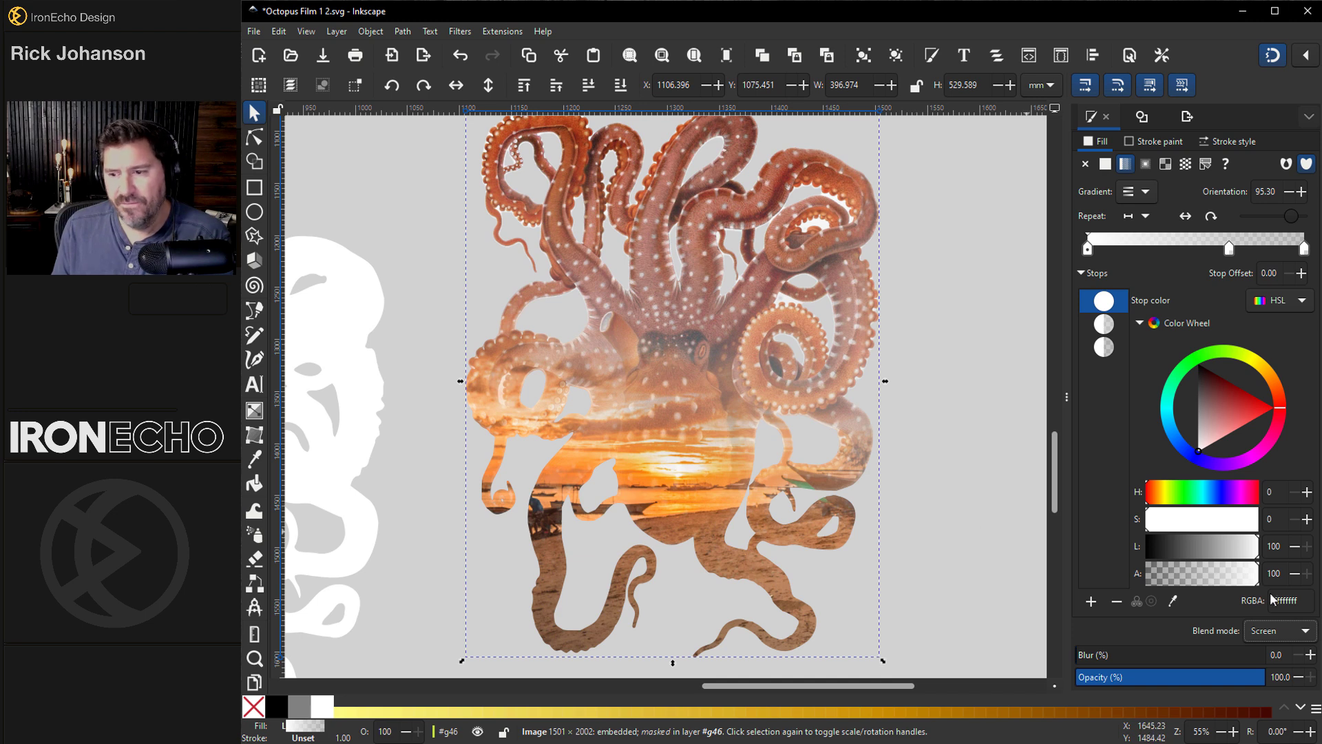
- Set the masked octopus image's blend mode to Hard Light
left_click(1301, 634)
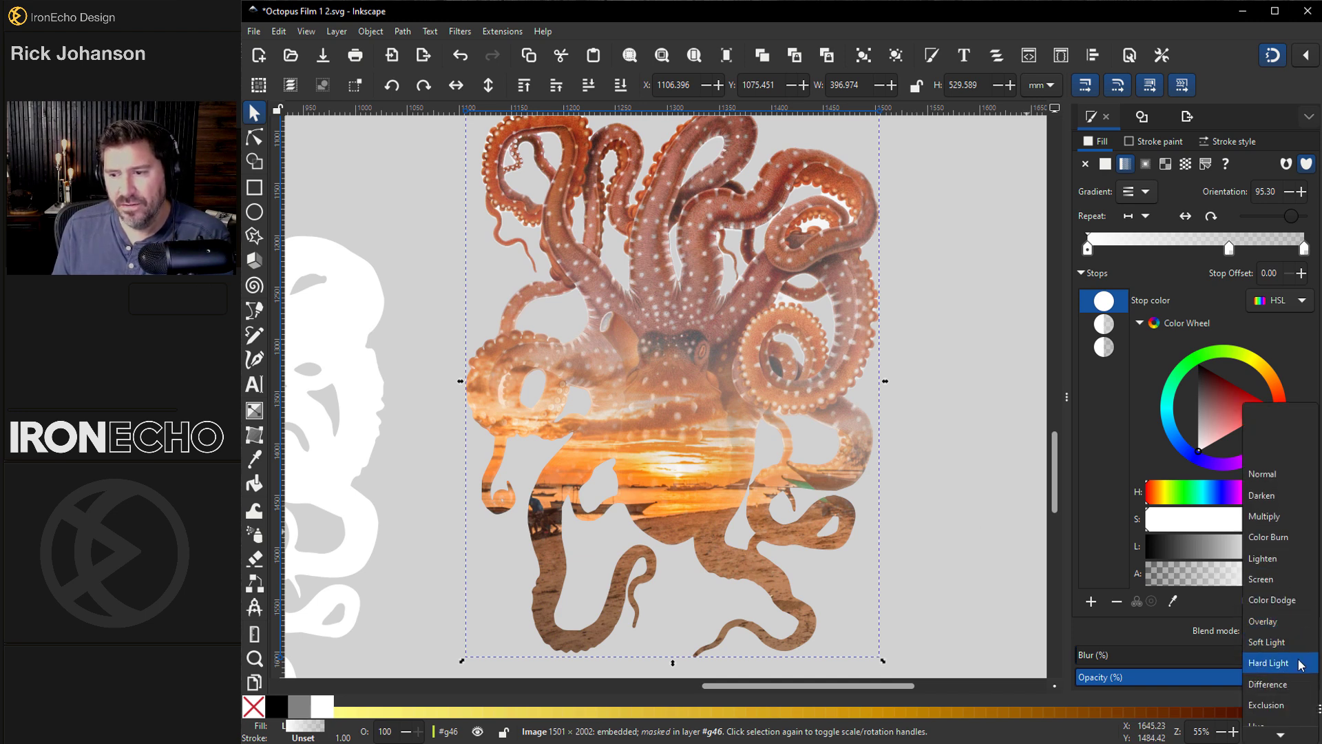
left_click(1296, 666)
key("Down")
key("Down")
key("Down")
key("Down")
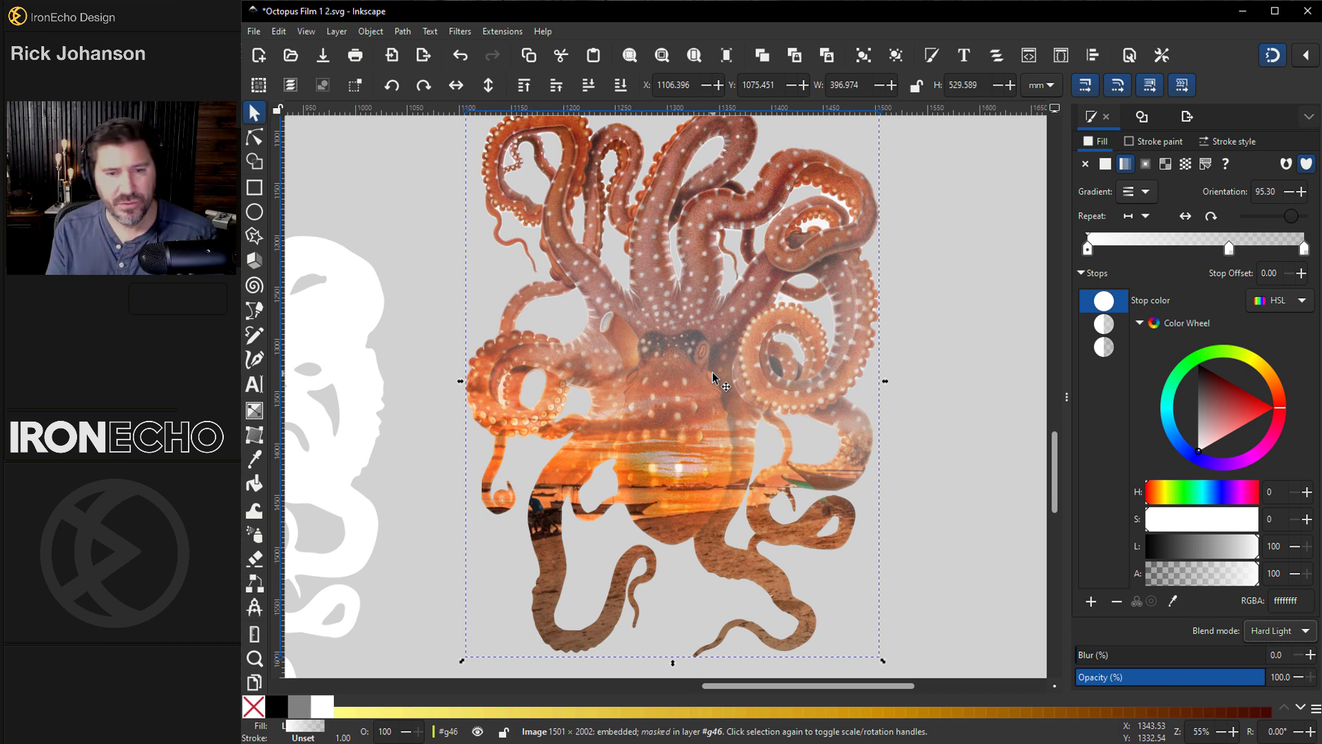
- Send the white silhouette behind the blended octopus and place a copy of it to the lower right of the artwork
left_click(365, 297)
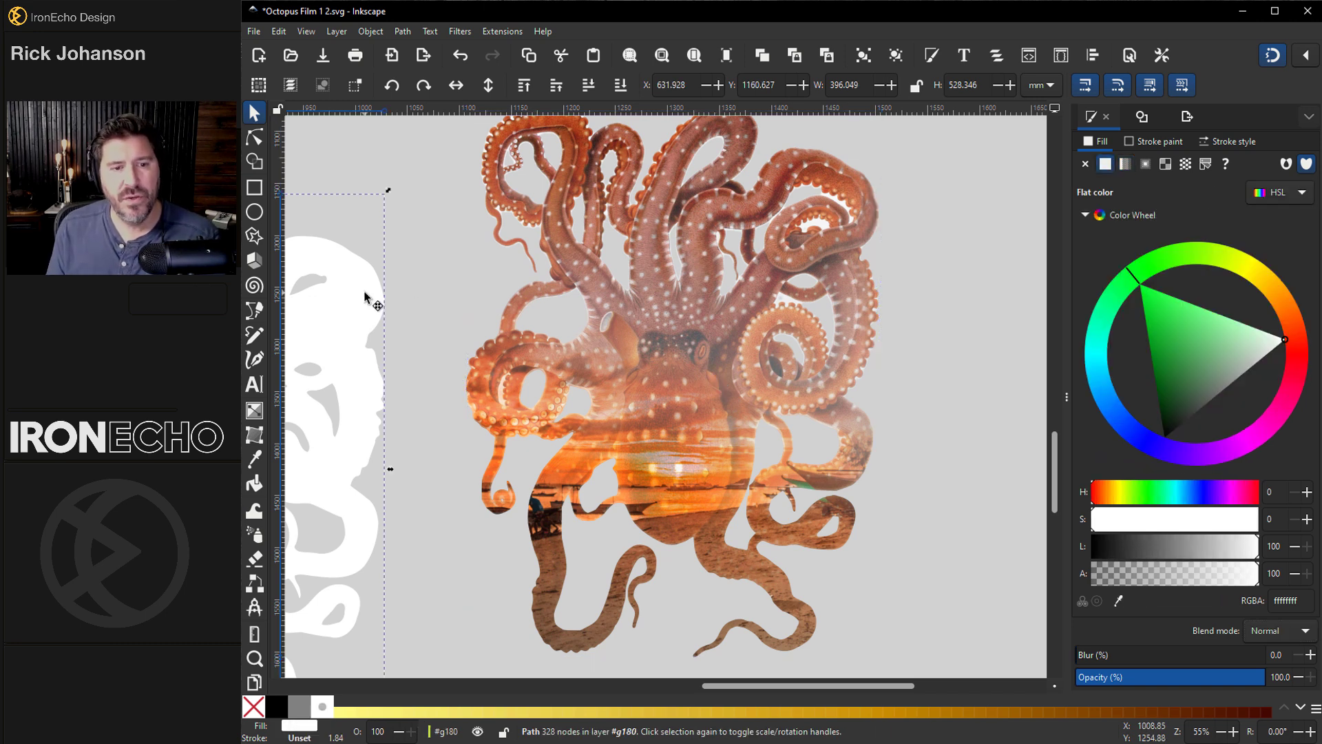
left_click_drag(350, 305, 432, 268)
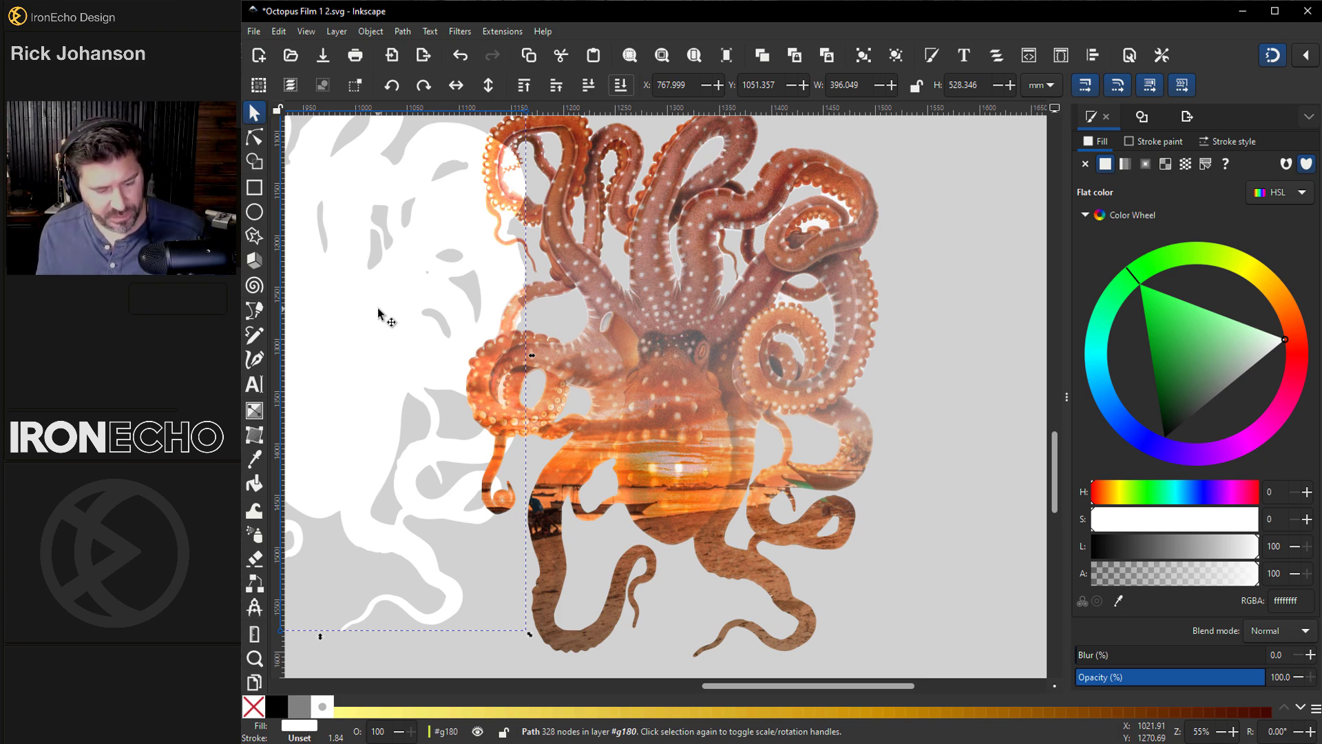
left_click_drag(378, 314, 989, 573)
key("Escape")
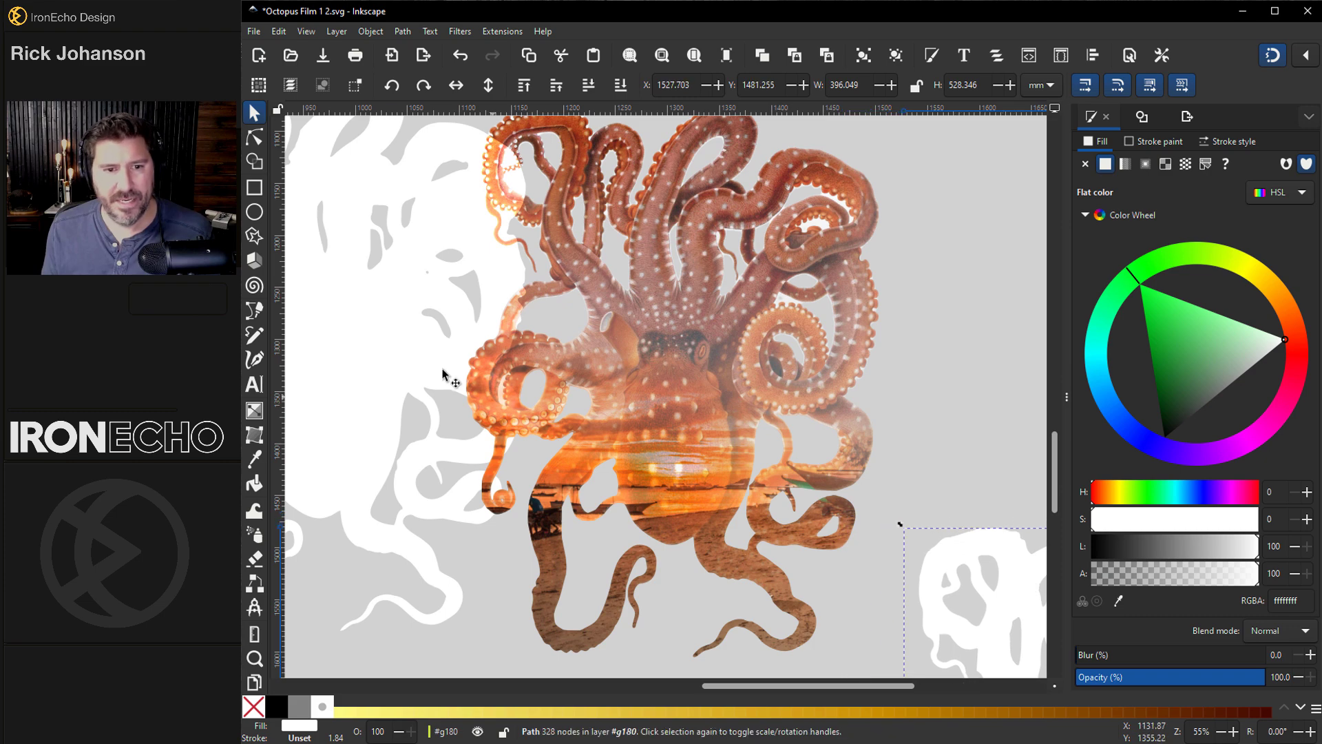
- Align the remaining white silhouette exactly behind the blended octopus as a backing and clear the selection
left_click_drag(410, 331, 478, 333)
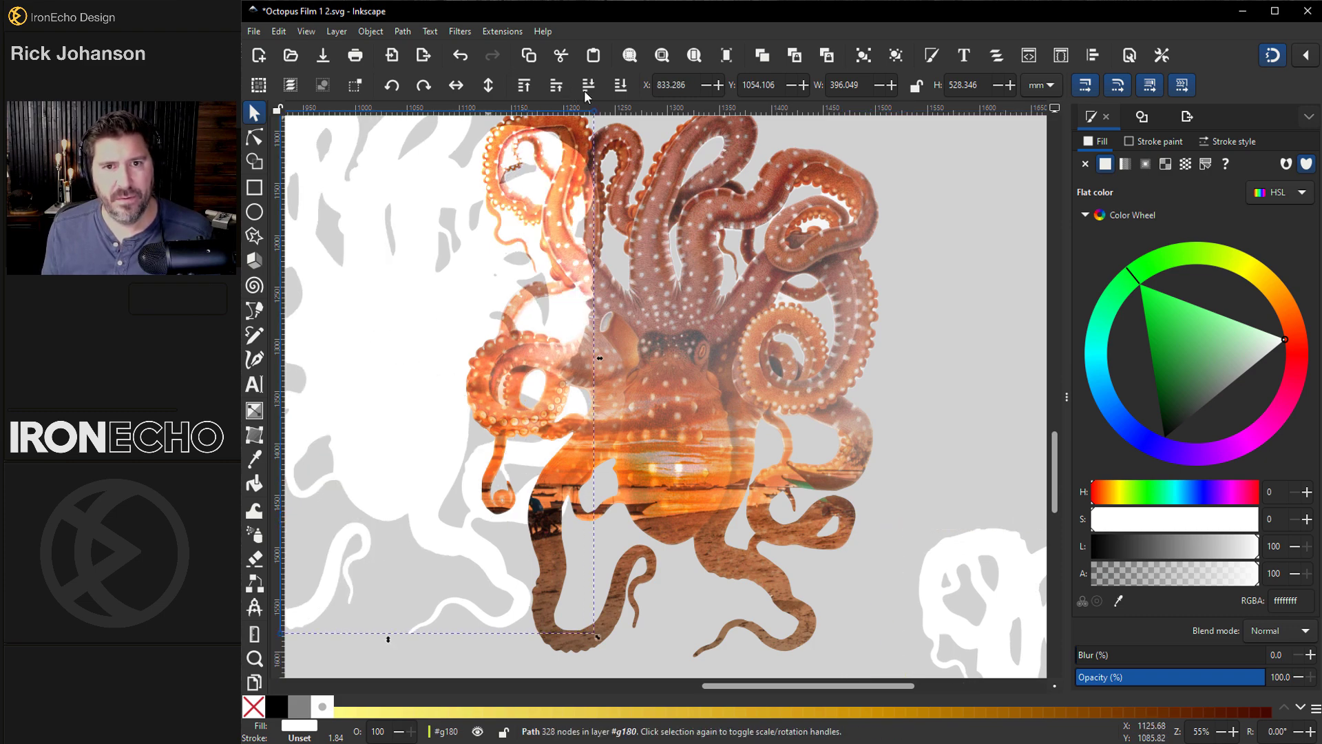
left_click_drag(394, 348, 678, 366)
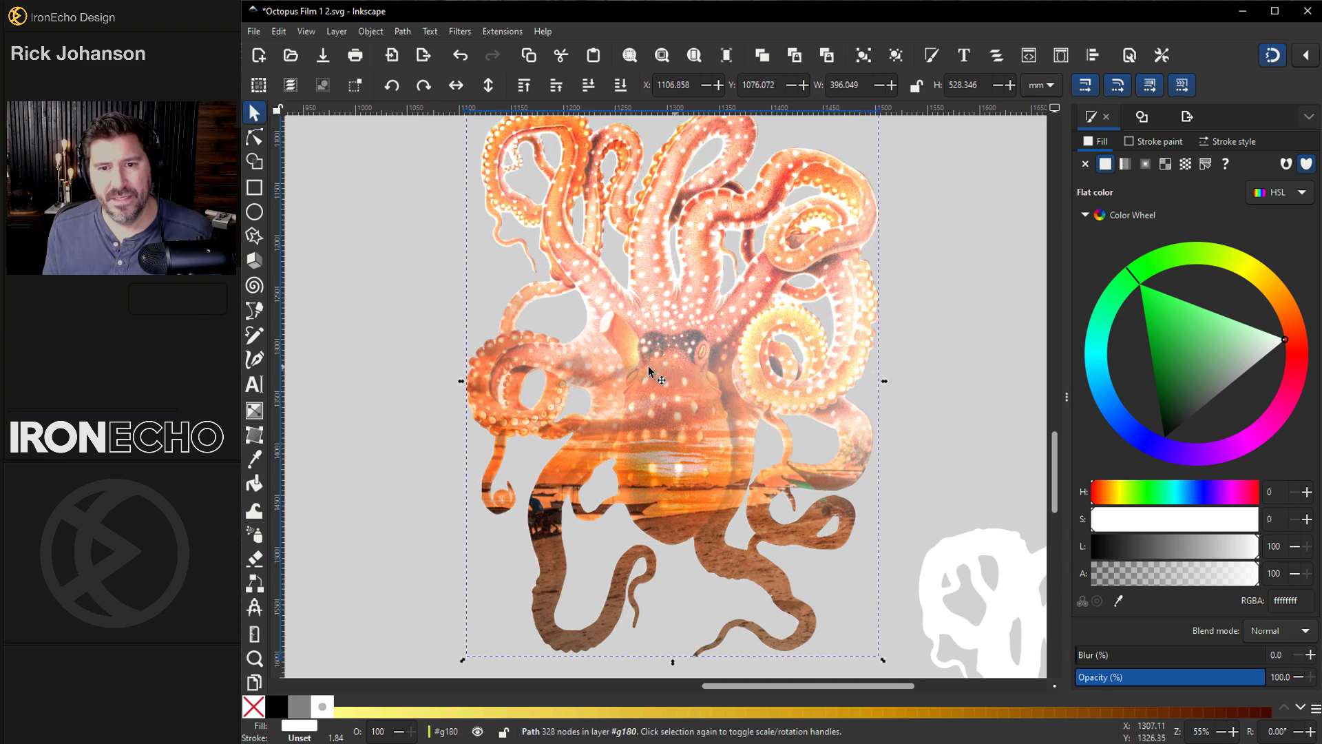
left_click(415, 371)
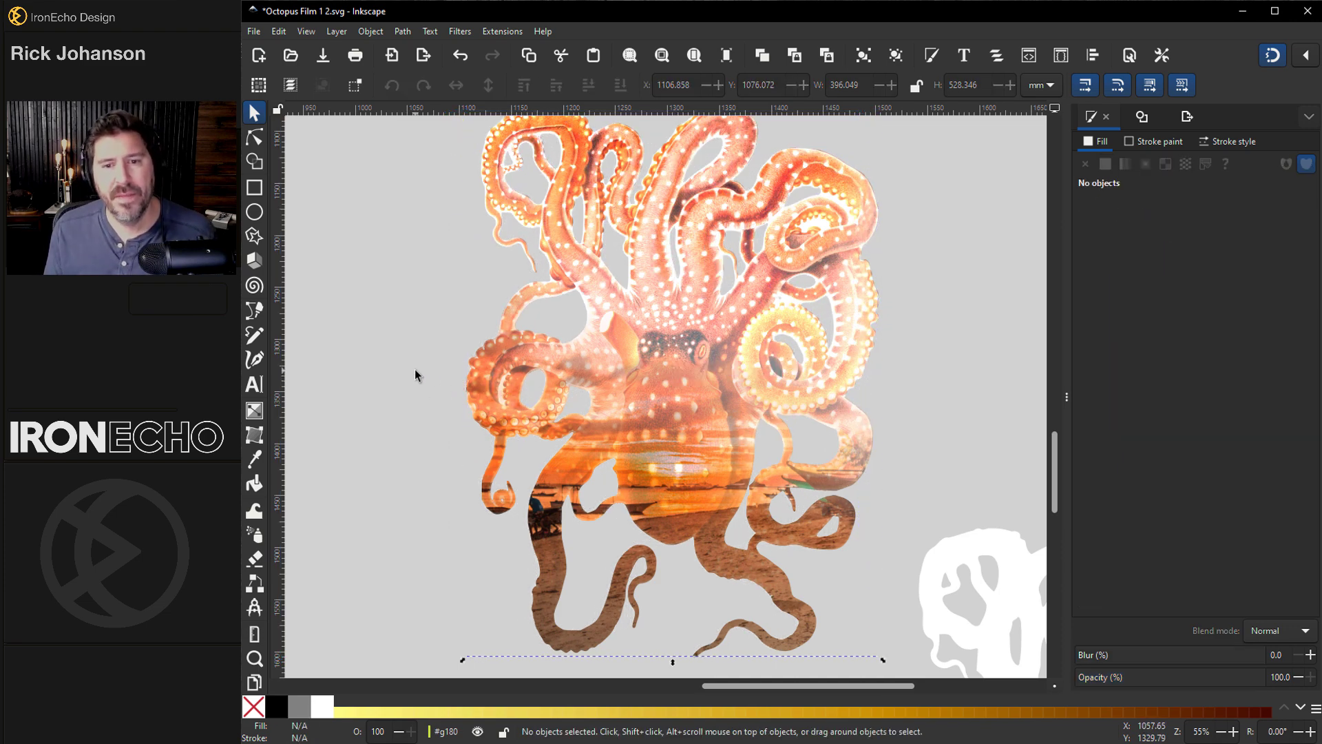
scroll(656, 353, "down", 1)
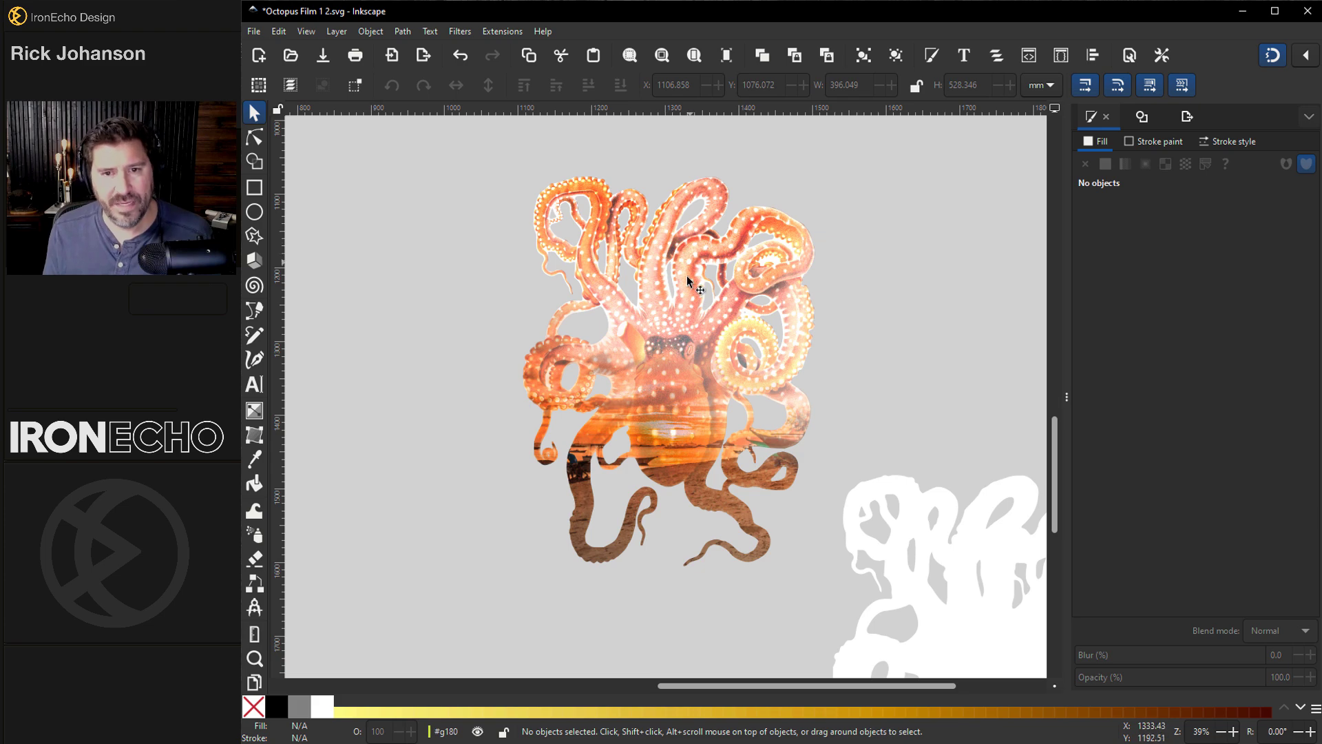
- Move the spare white silhouette up and to the left so it partly overlaps the right side of the blended octopus
scroll(636, 356, "up", 2)
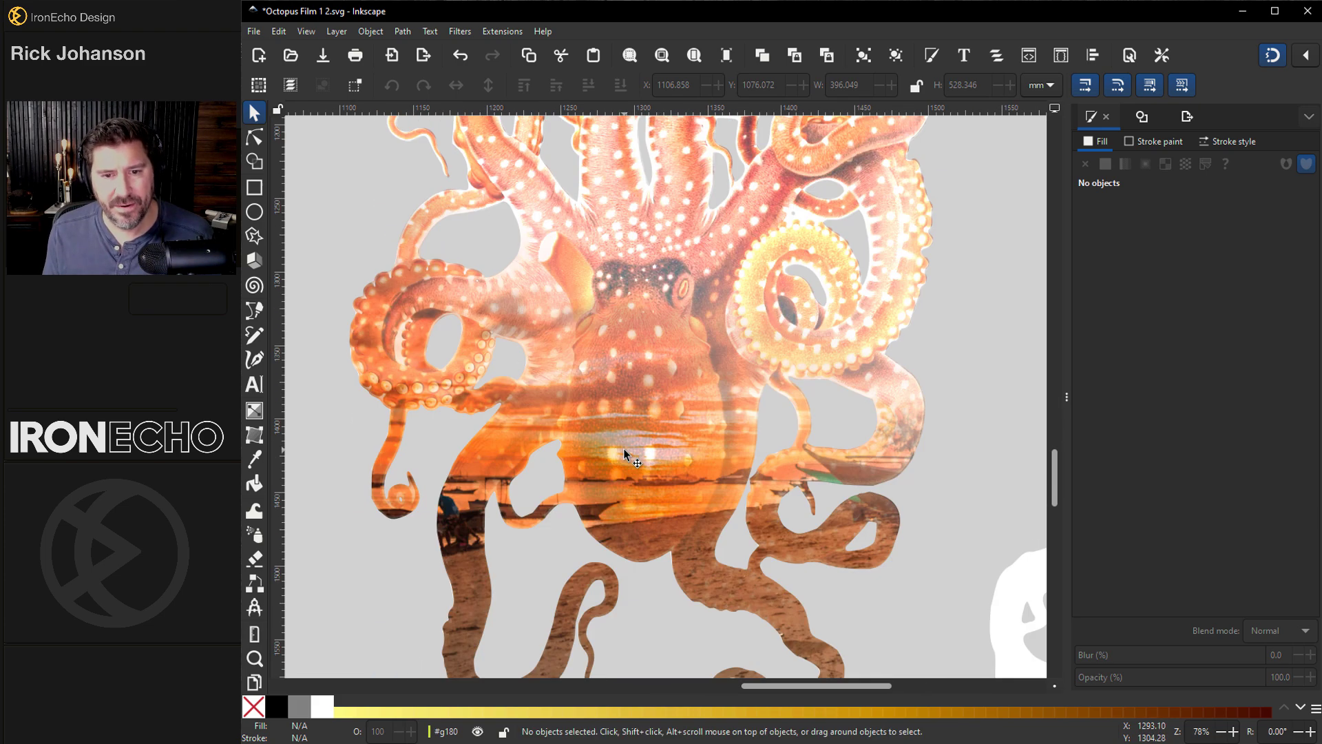
scroll(636, 355, "up", 1)
scroll(636, 355, "down", 3)
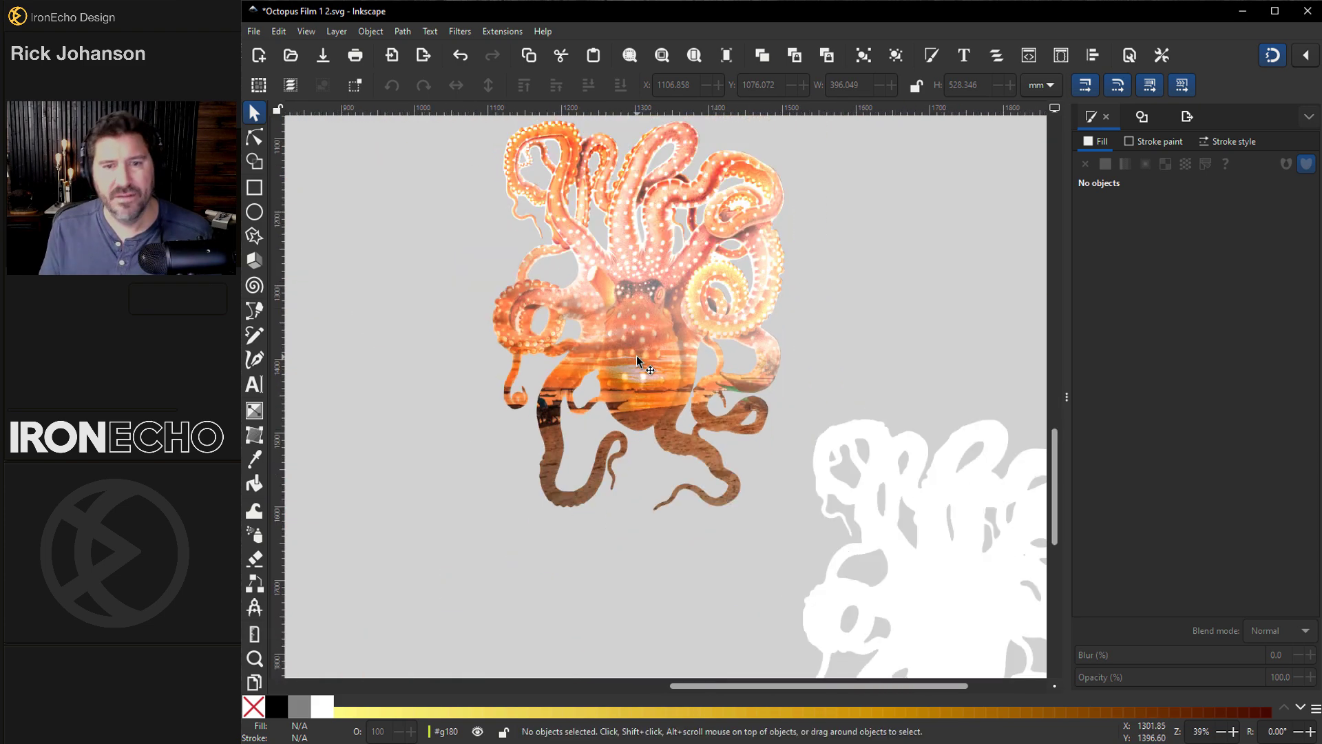
scroll(635, 360, "up", 2)
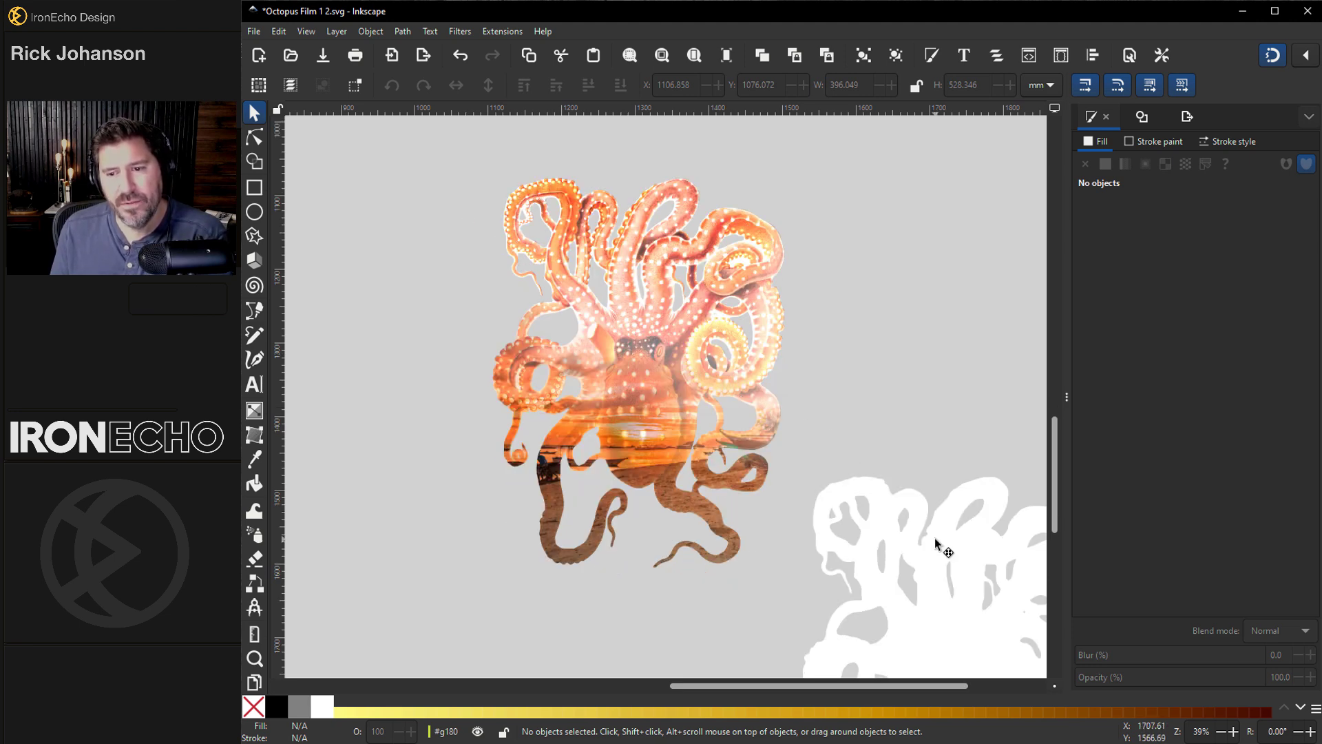
left_click_drag(941, 542, 847, 368)
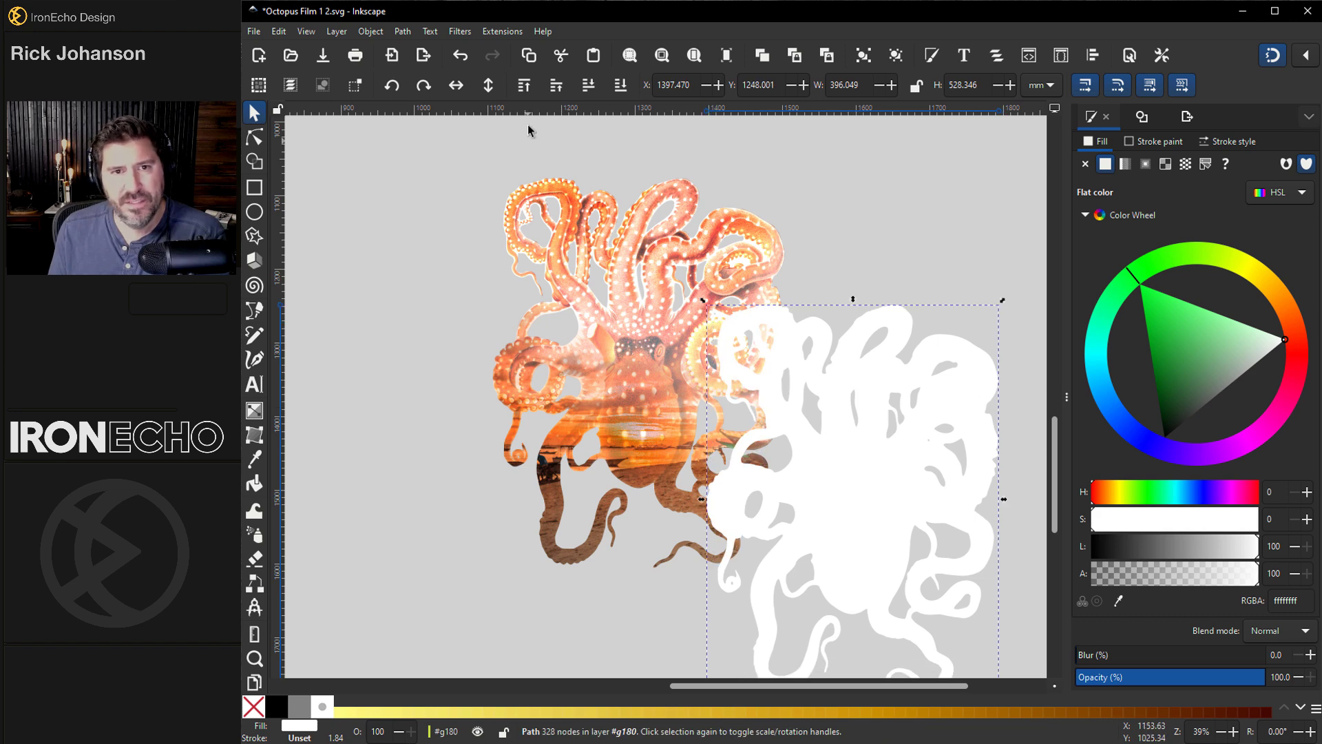
left_click_drag(896, 473, 865, 411)
- Fill the spare silhouette with orange fd8f39 sampled from the octopus artwork and align it exactly behind the blended octopus
left_click(1118, 601)
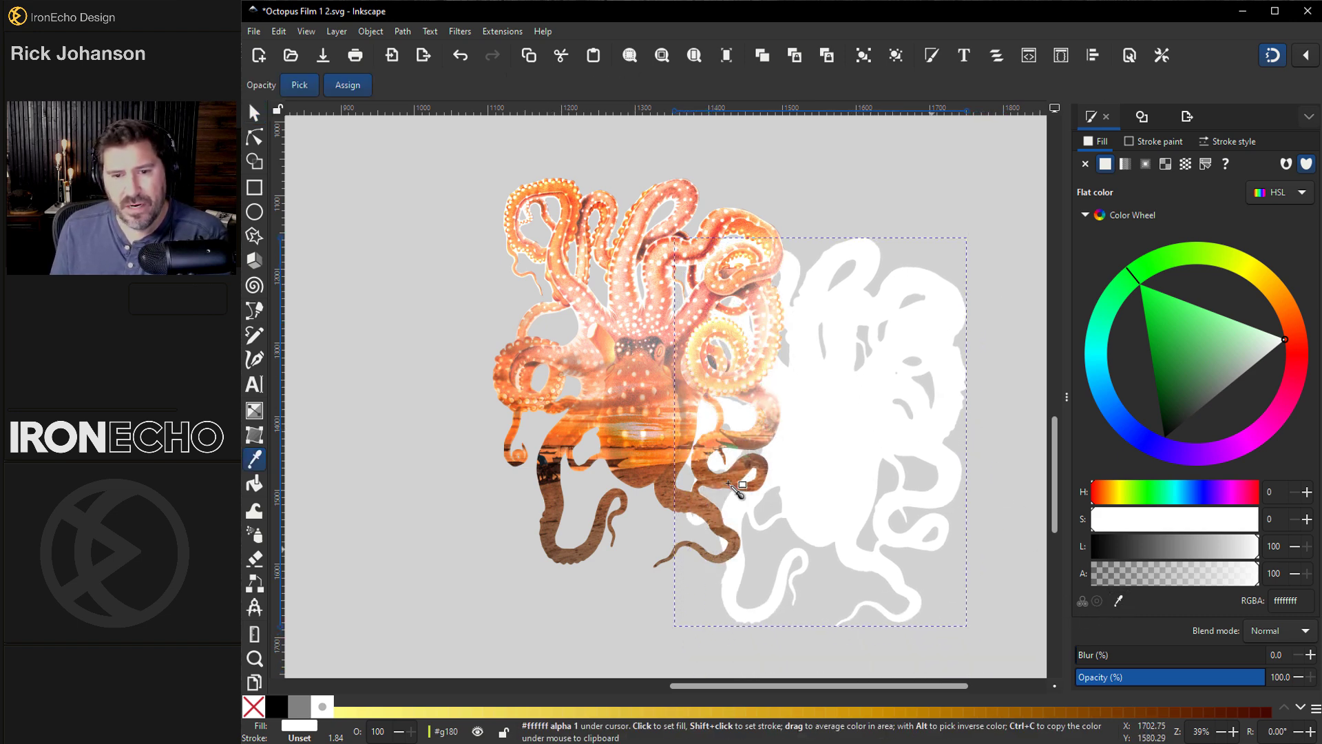
left_click(564, 427)
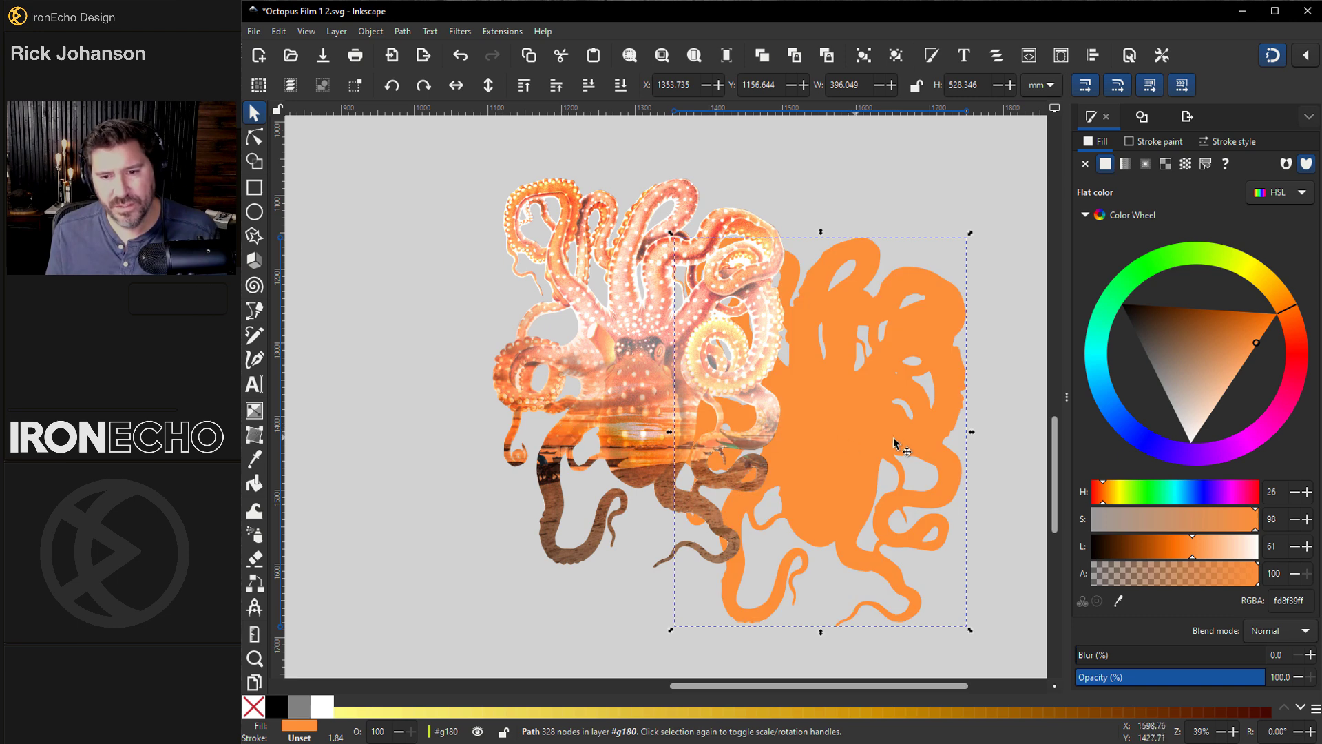
left_click_drag(853, 434, 694, 376)
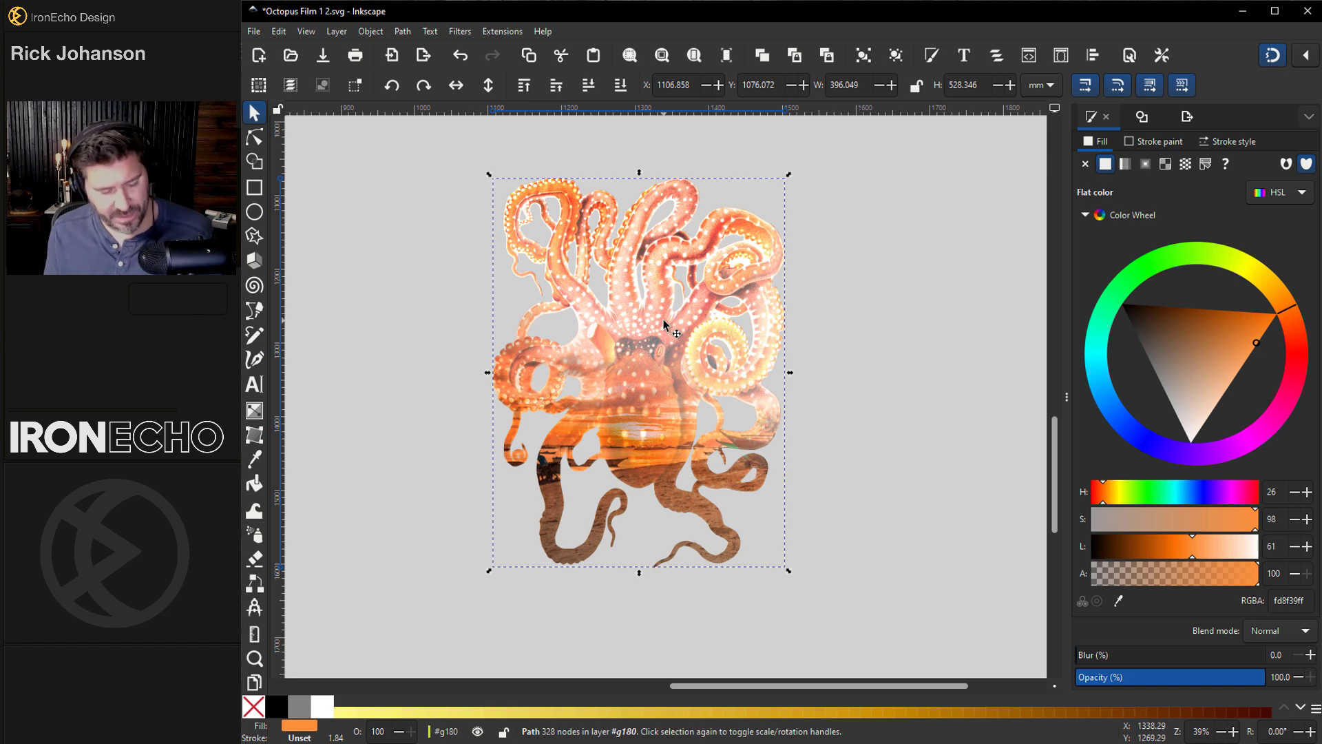
left_click_drag(675, 323, 697, 372)
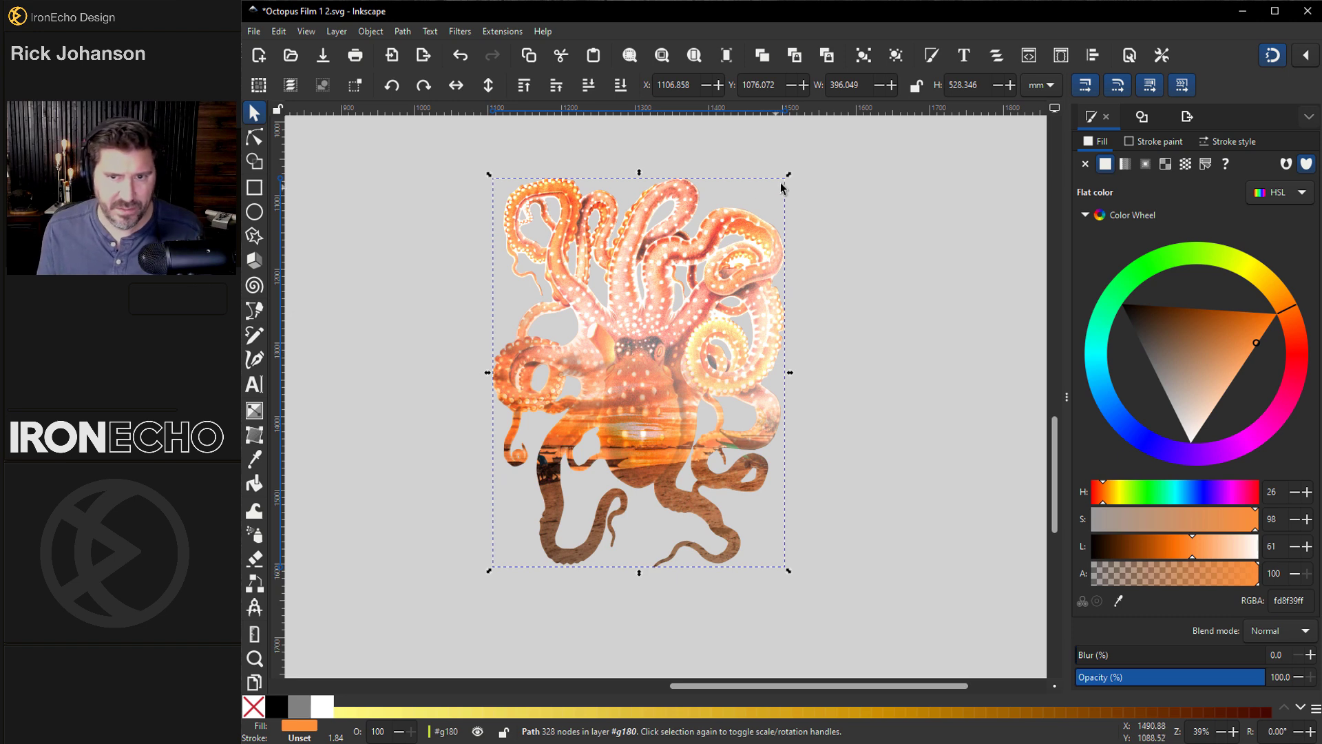
- Try scaling the orange silhouette up about its centre to about 411 mm wide and undo the scaling
left_click_drag(792, 179, 797, 171)
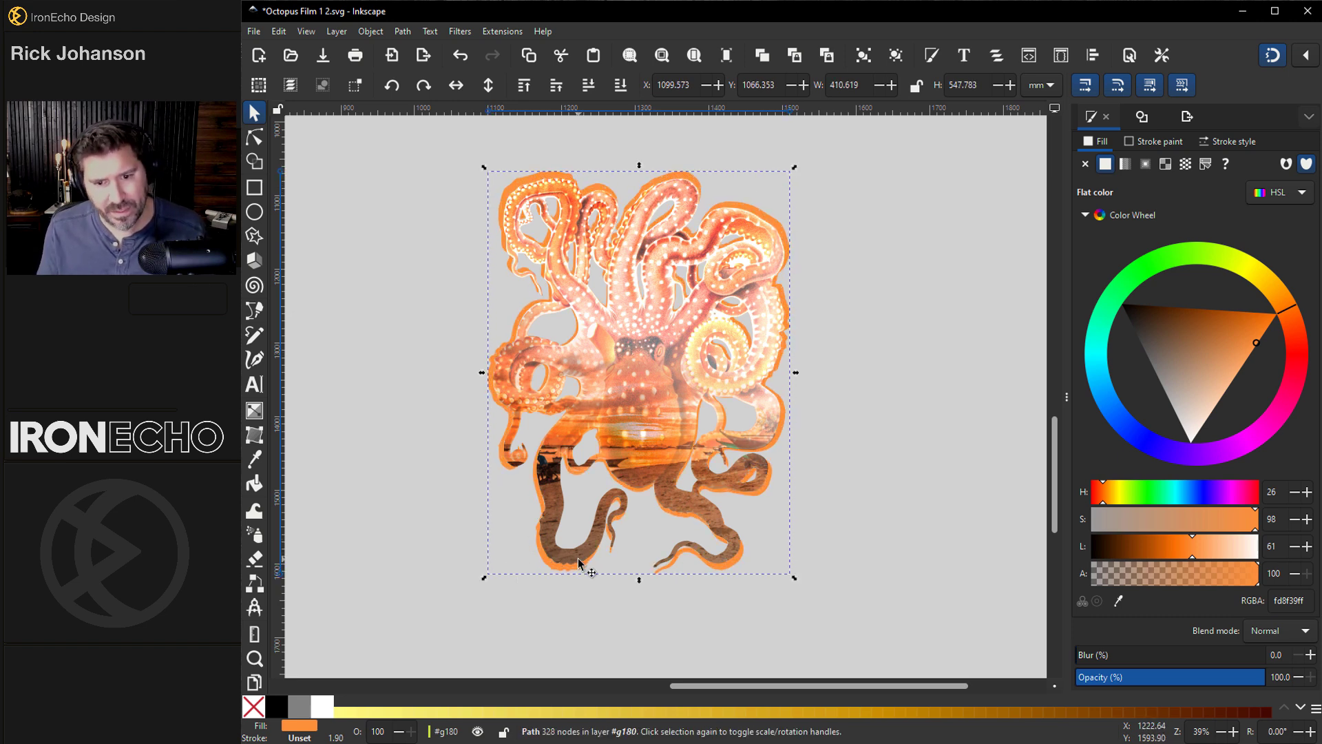
key("ctrl+z")
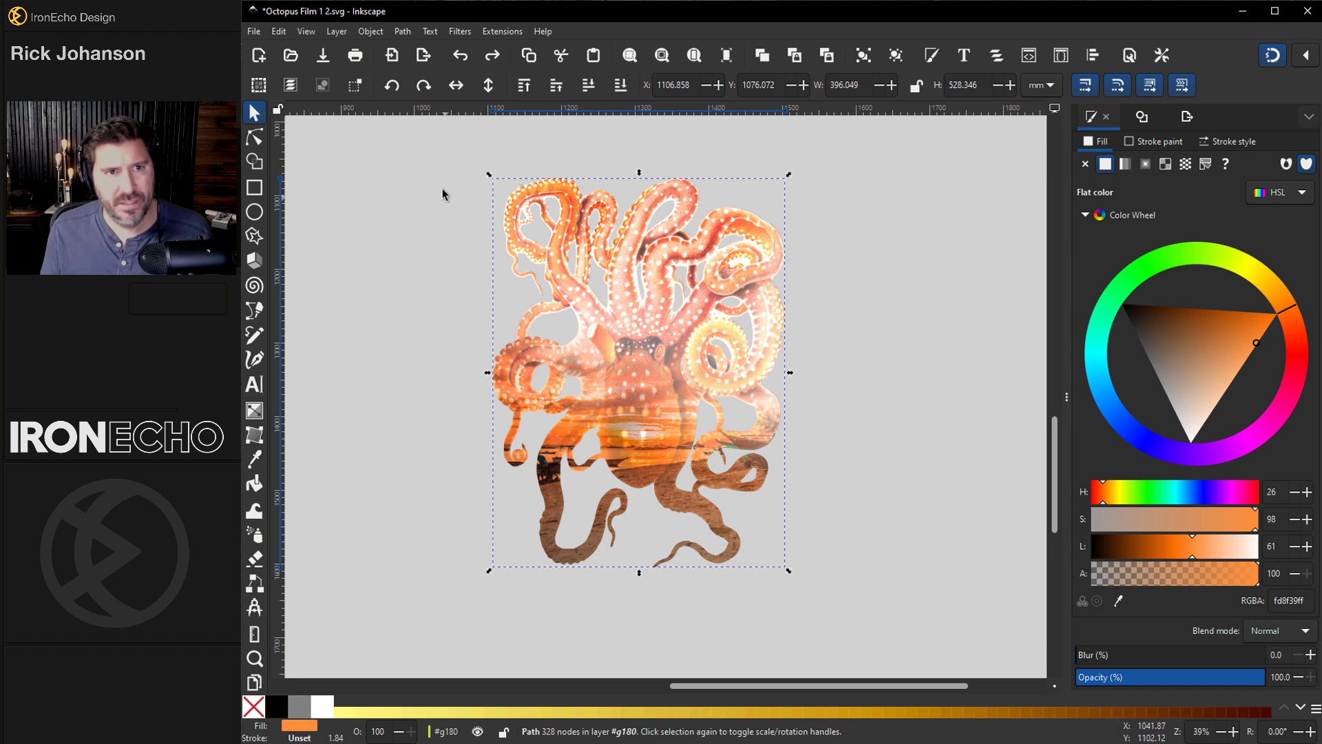
- Outset the orange silhouette repeatedly to form a thin, even outline around the octopus, about 402 mm wide overall
left_click(401, 32)
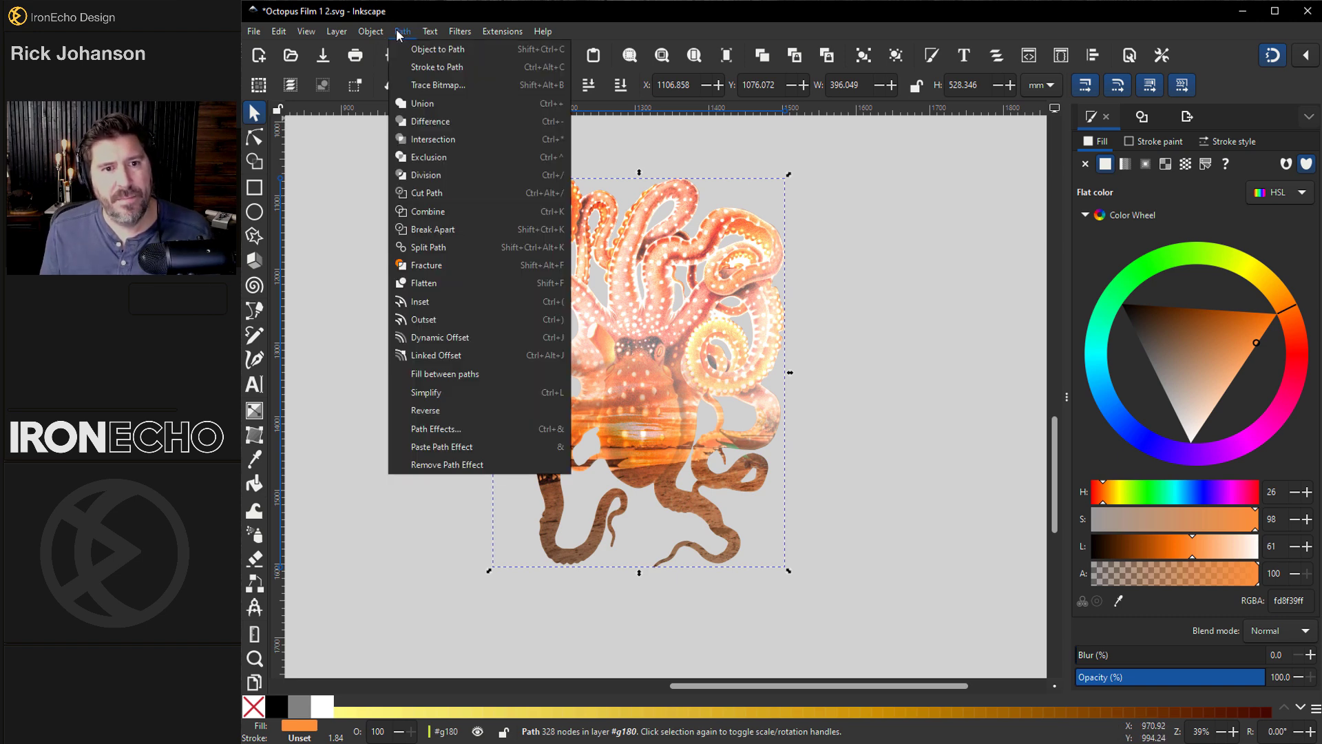
left_click(441, 318)
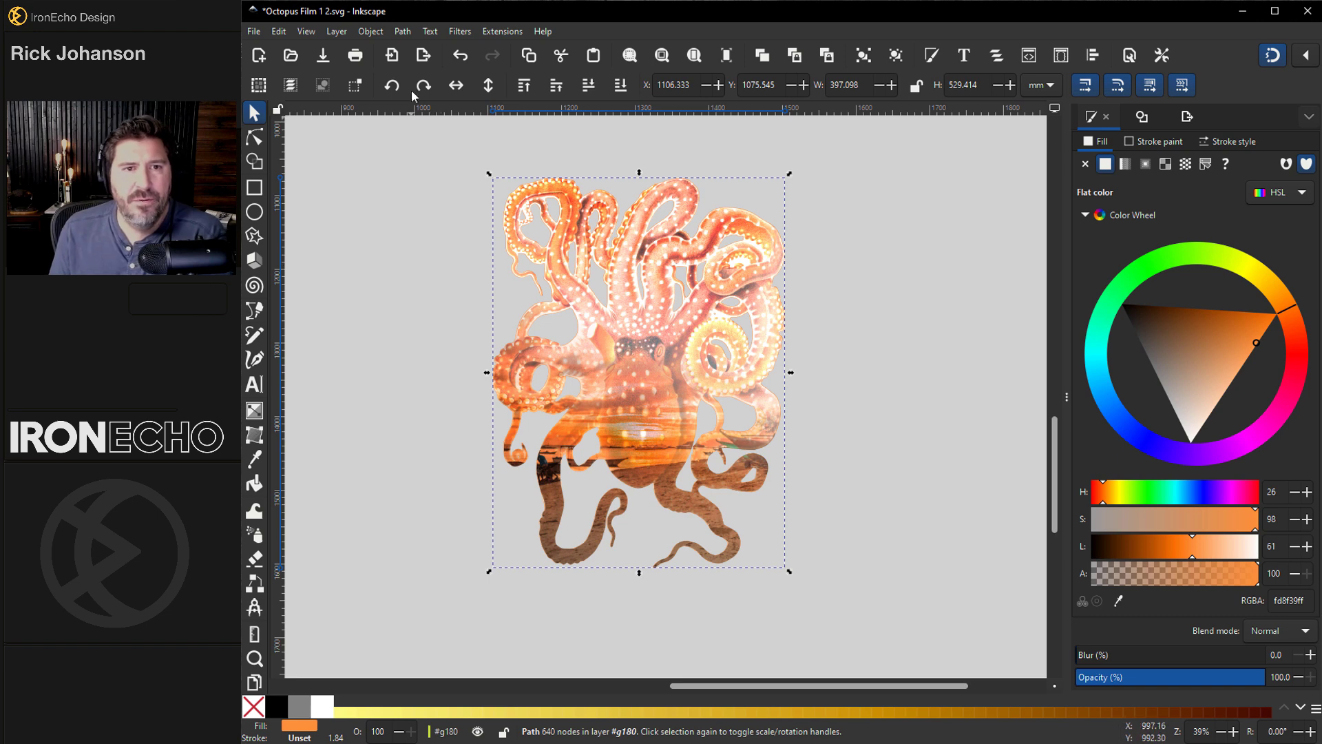
left_click(404, 31)
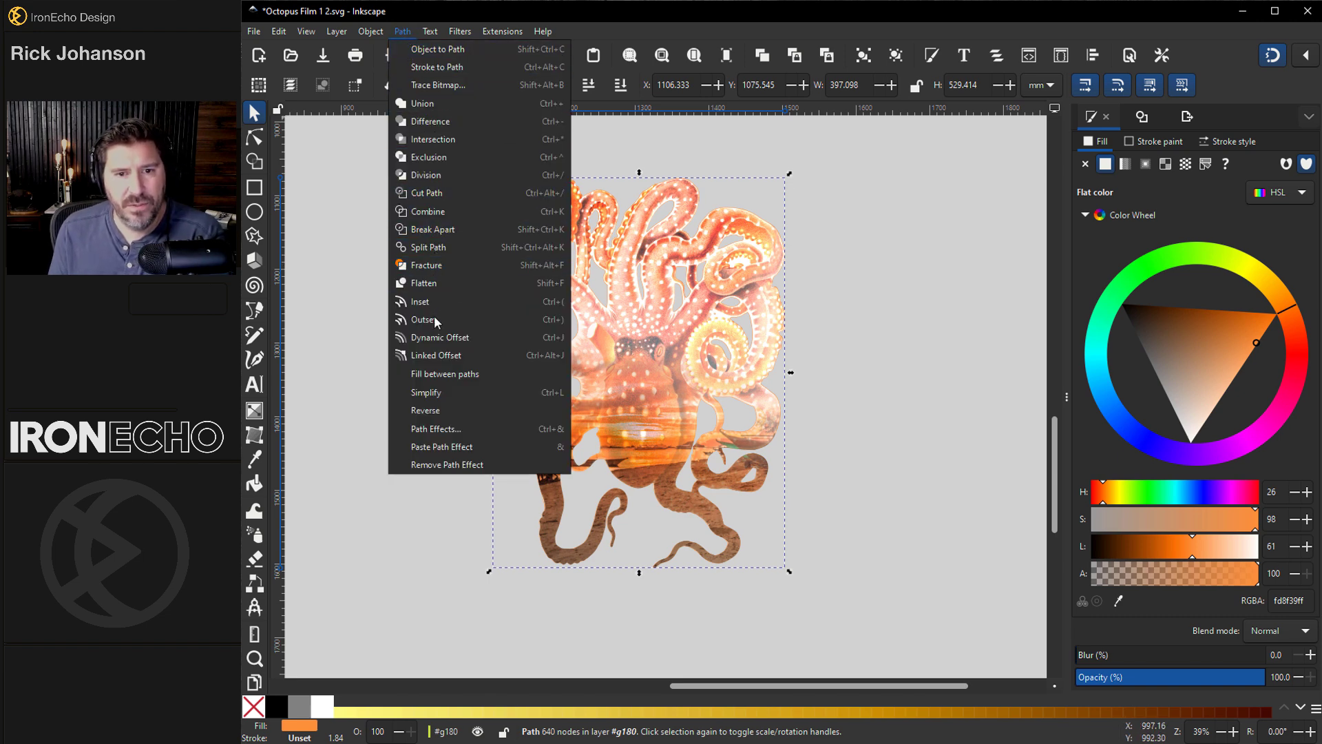
left_click(359, 292)
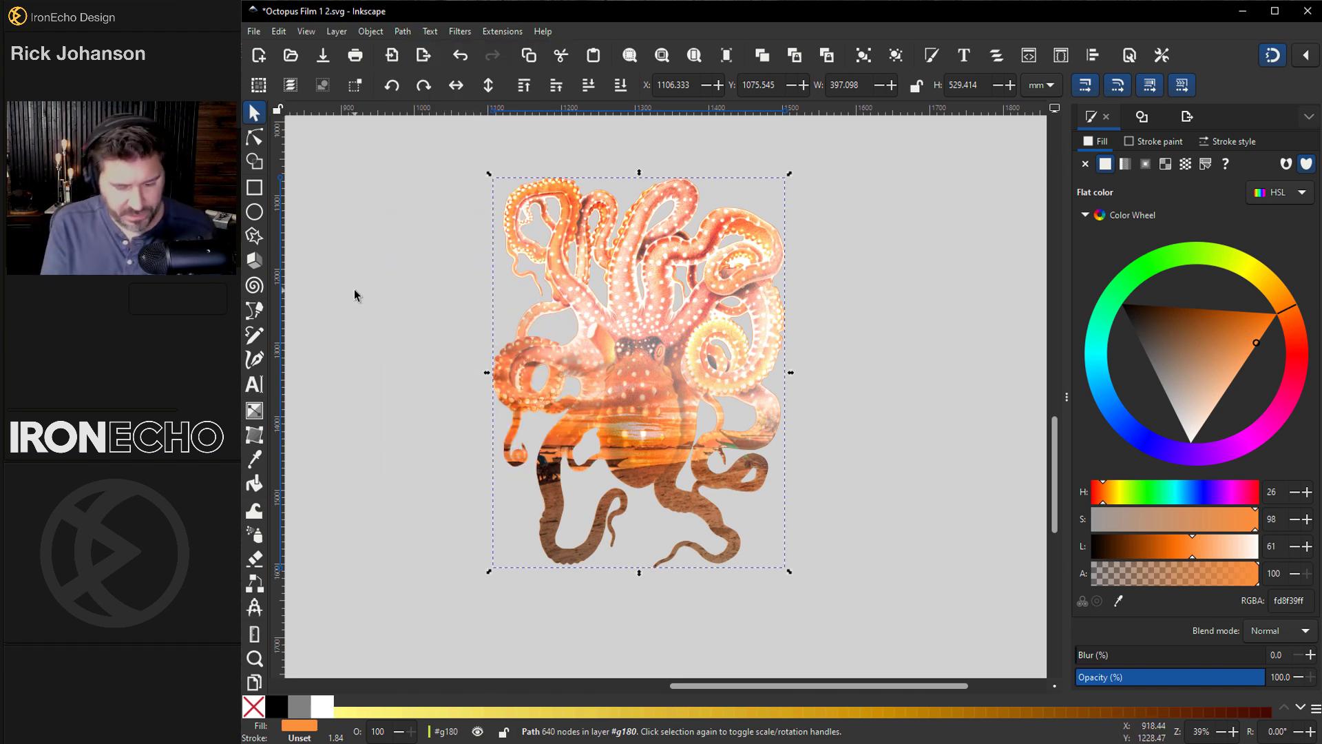
key("ctrl+parenright")
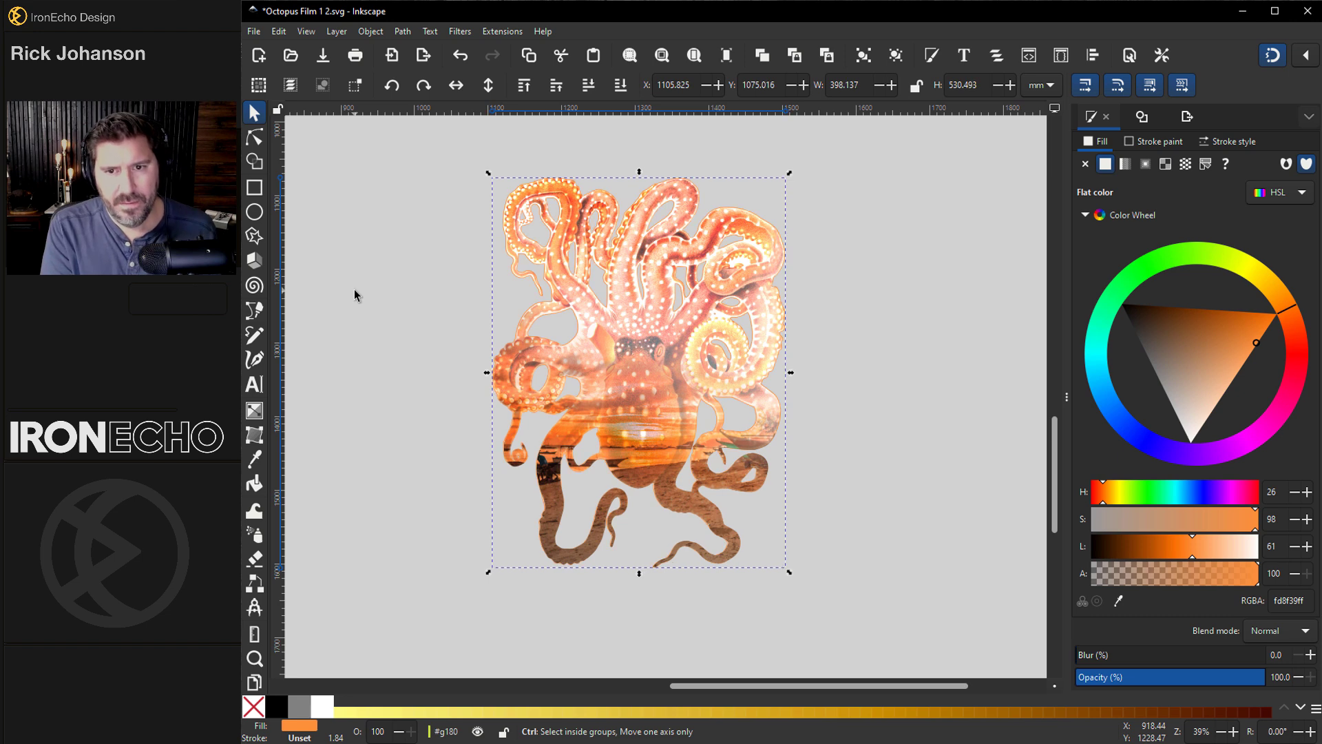
key("ctrl+parenright")
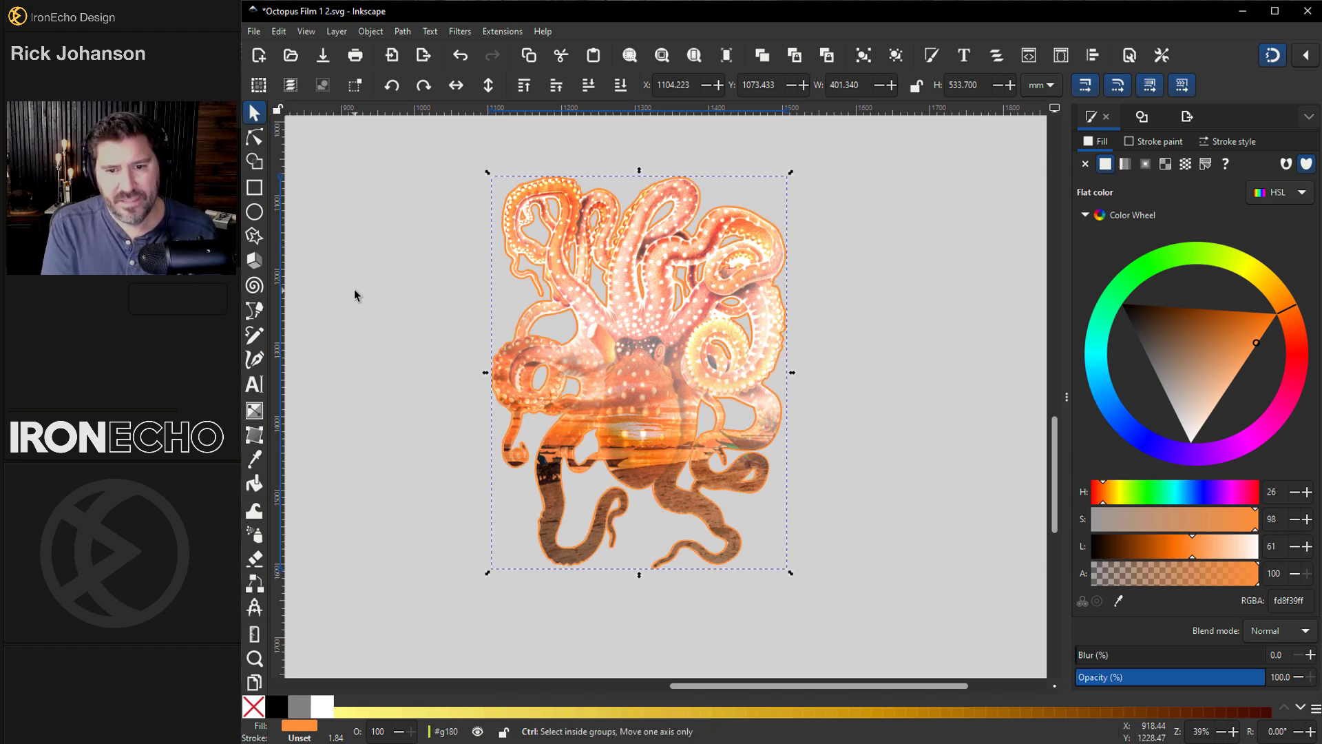
- Try white and orange fb9a4e as the outset outline's fill and settle on the off-white fffaf5
left_click_drag(1218, 403, 1186, 468)
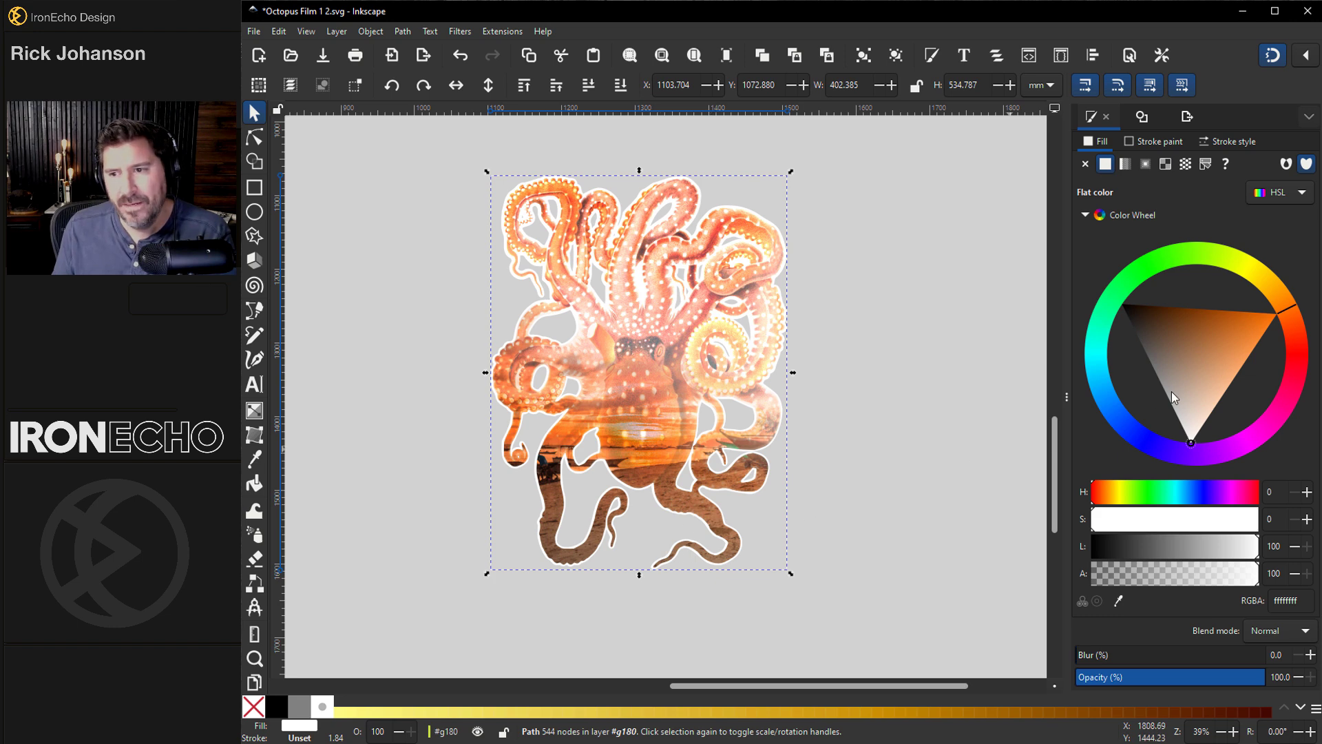
mouse_move(1172, 391)
left_mouse_down()
mouse_move(1068, 289)
mouse_move(1203, 407)
mouse_move(1250, 352)
left_mouse_up()
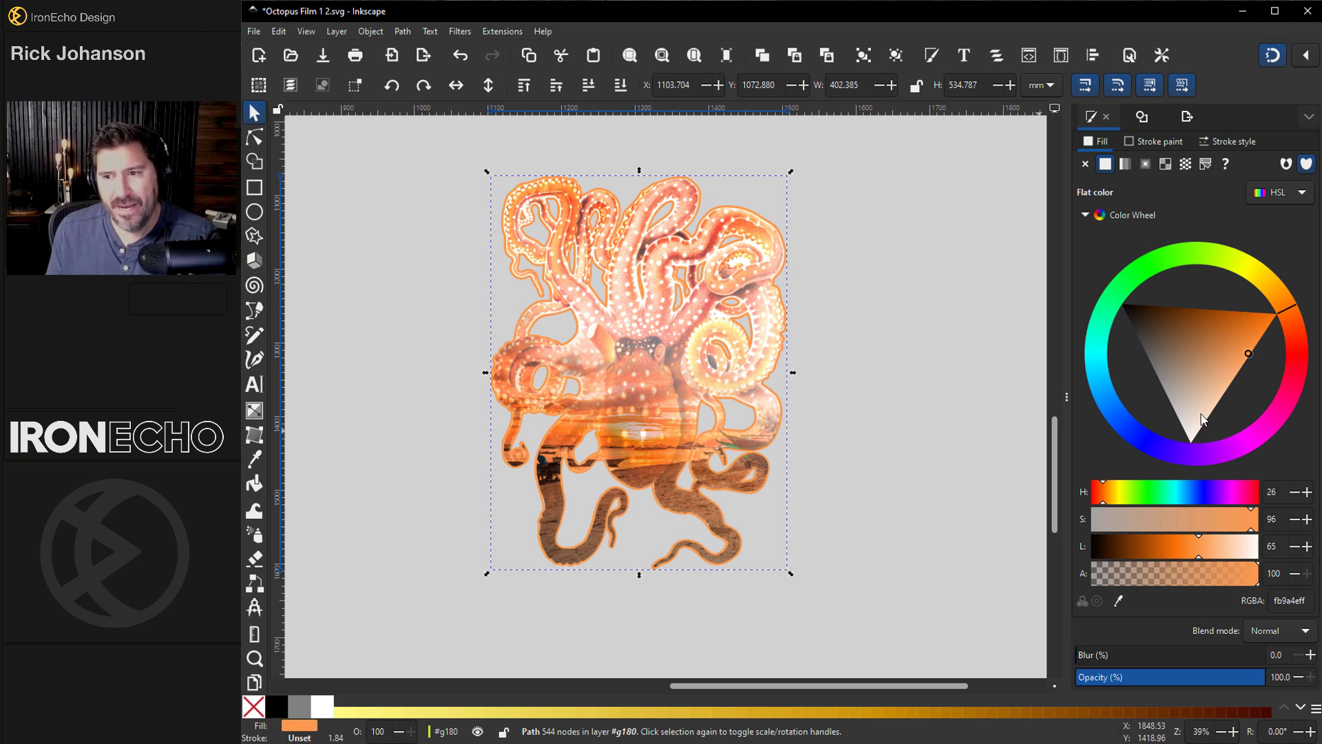
left_click_drag(1201, 418, 1197, 447)
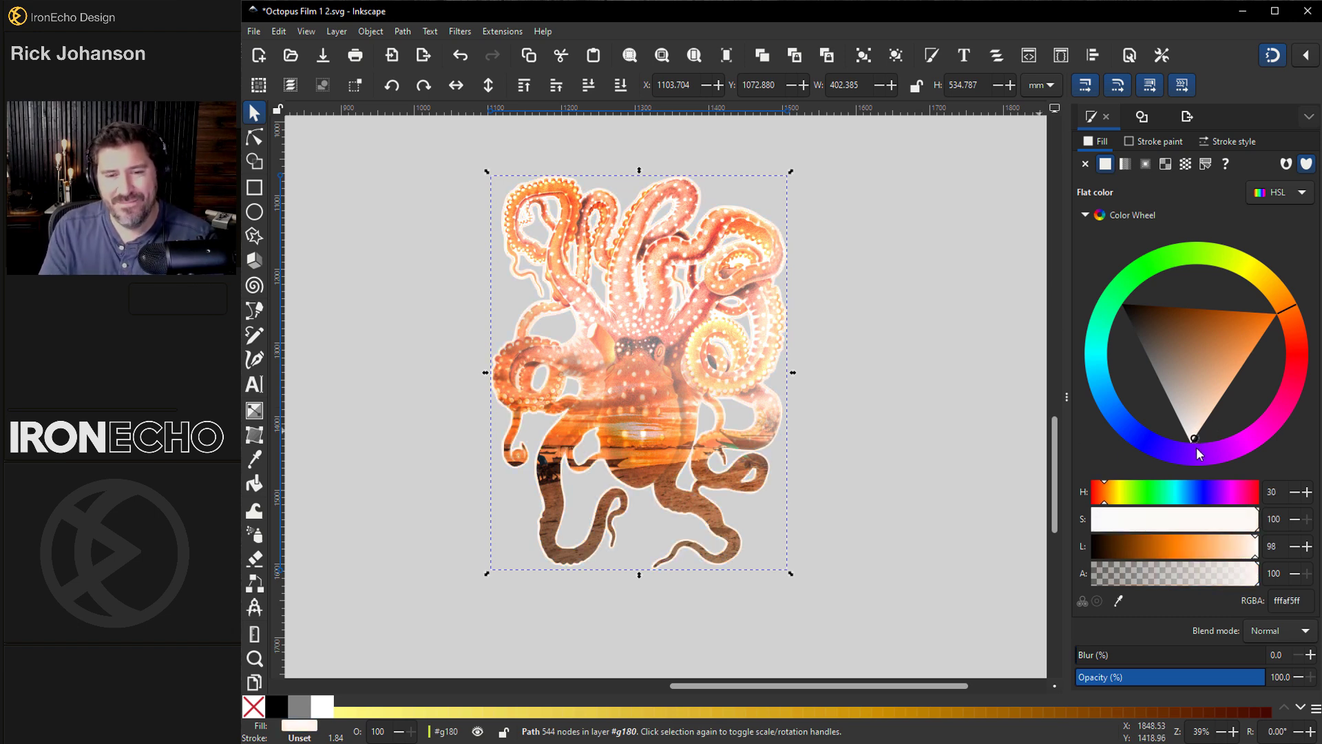